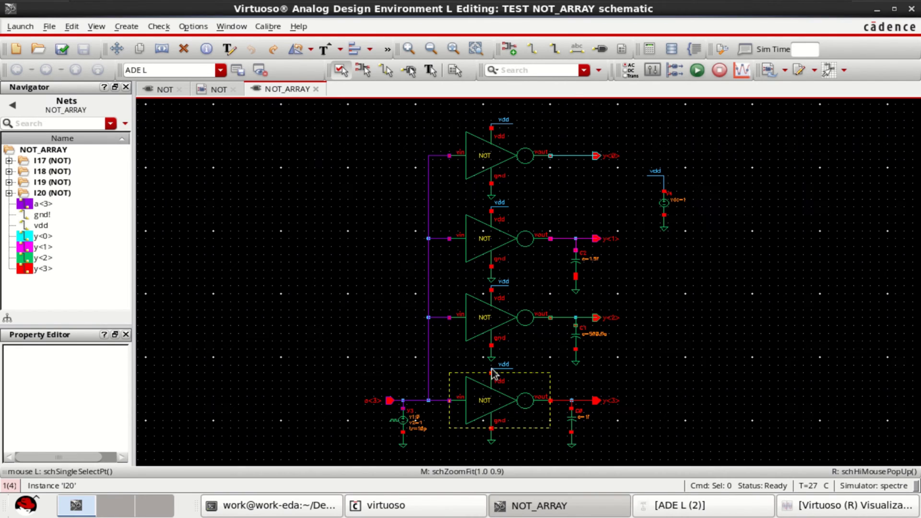
{"action": "left_click", "coordinate": [482, 163]}
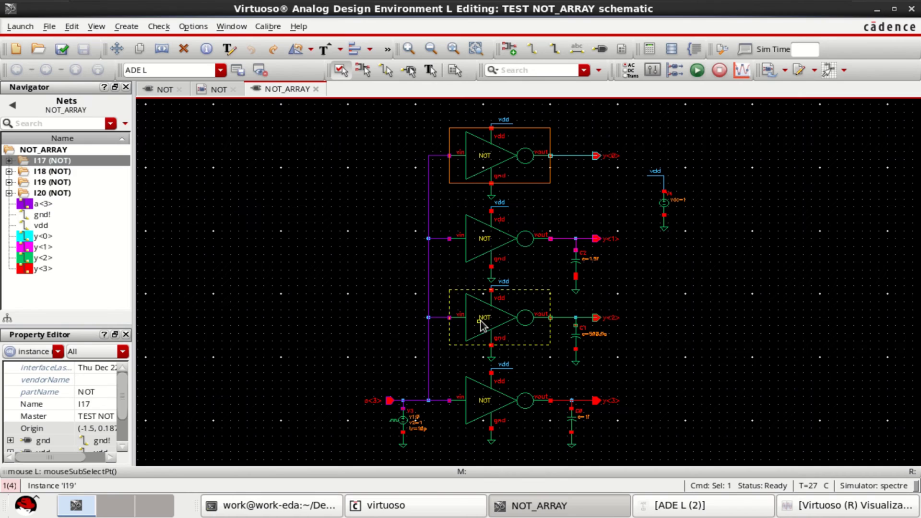
{"action": "left_click", "coordinate": [491, 246], "text": "shift"}
{"action": "left_click", "coordinate": [489, 317], "text": "shift"}
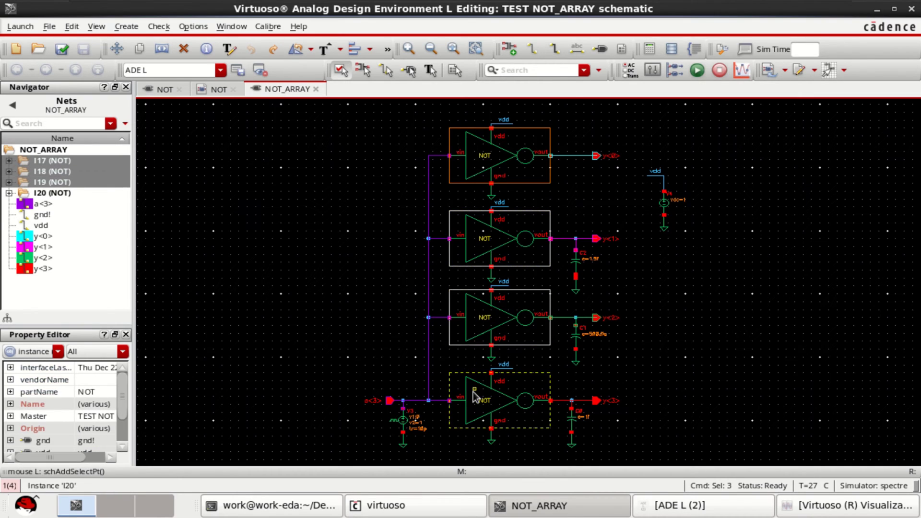
{"action": "left_click", "coordinate": [477, 402], "text": "shift"}
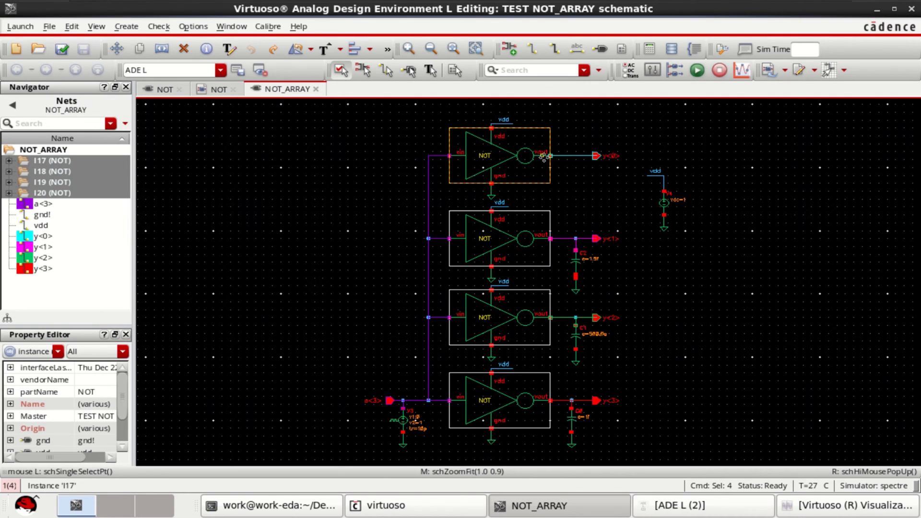
{"action": "left_click", "coordinate": [718, 324]}
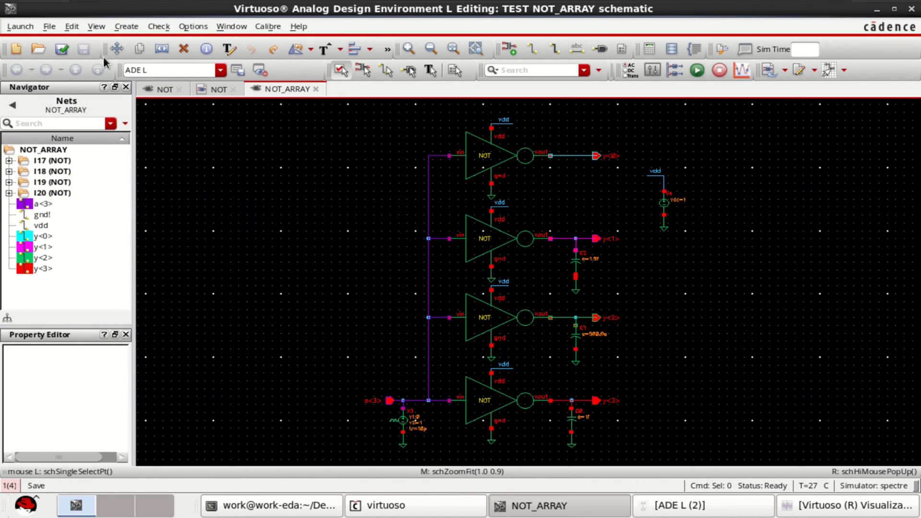
Create a new schematic cell view named NOT_WIRE in the TEST library.
{"action": "left_click", "coordinate": [49, 30]}
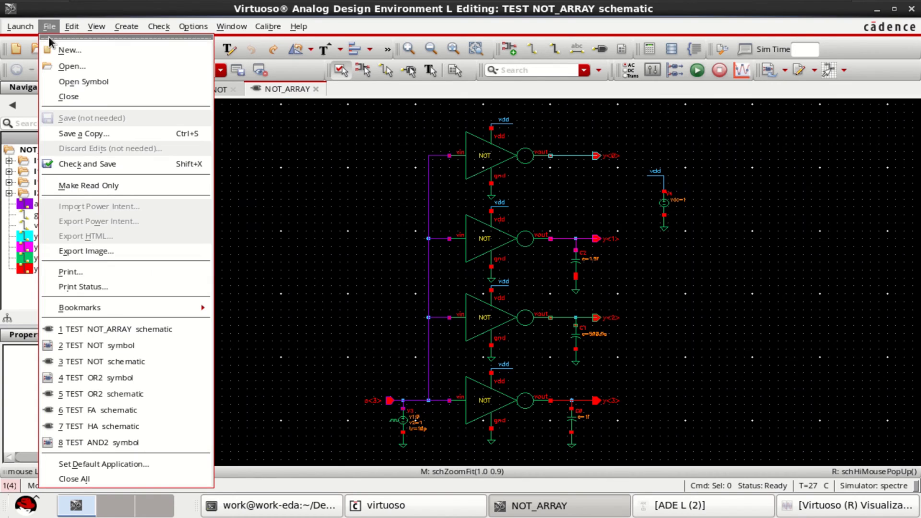
{"action": "left_click", "coordinate": [88, 50]}
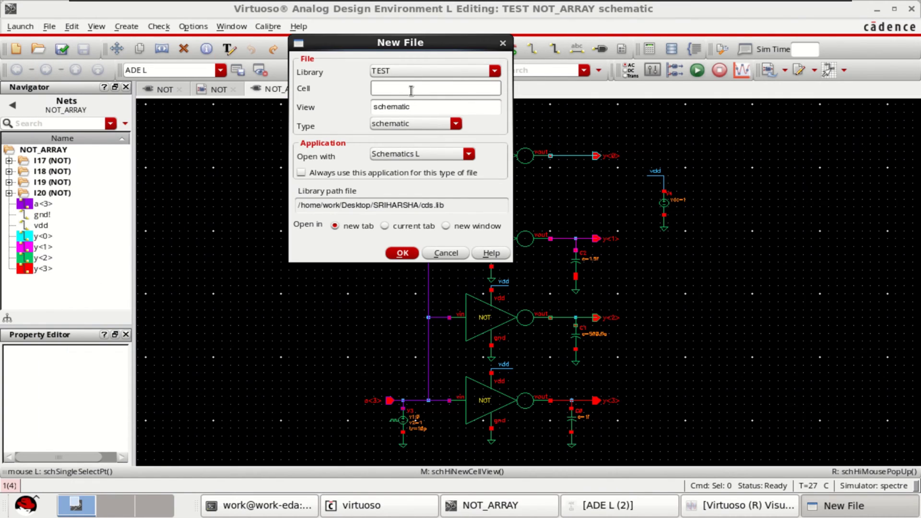
{"action": "type", "text": "NOT_WIRE"}
{"action": "left_click", "coordinate": [402, 253]}
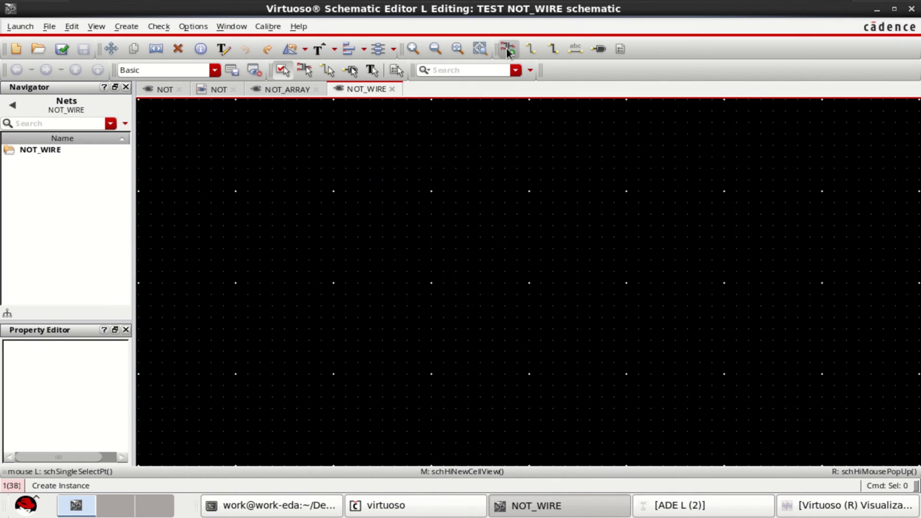
Copy the uppermost NOT gate, its ground, and the vdc source with its ground from the NOT_ARRAY schematic into NOT_WIRE.
{"action": "left_click", "coordinate": [279, 85]}
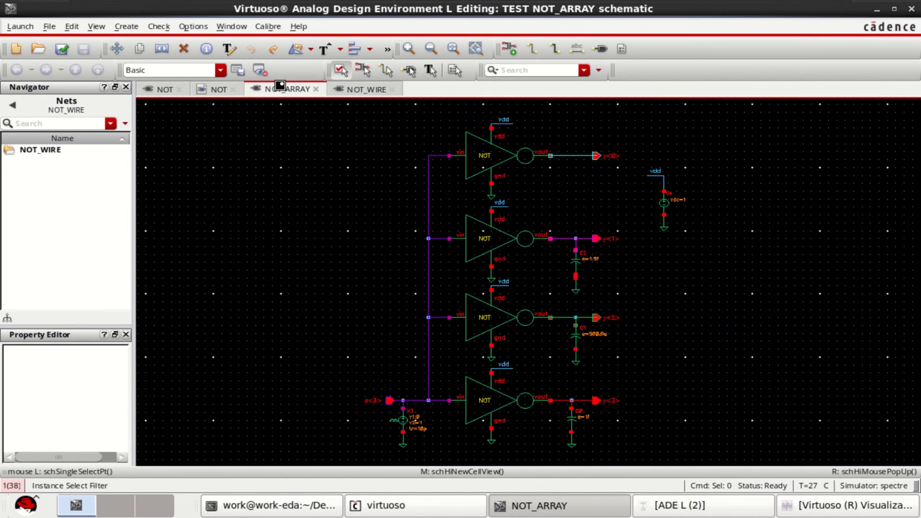
{"action": "left_click", "coordinate": [482, 163]}
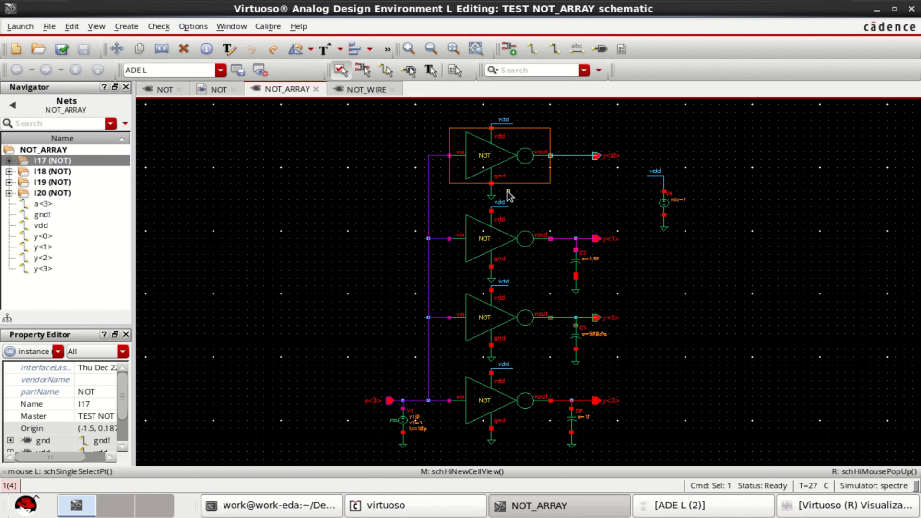
{"action": "left_click", "coordinate": [665, 211], "text": "shift"}
{"action": "left_click", "coordinate": [664, 228], "text": "shift"}
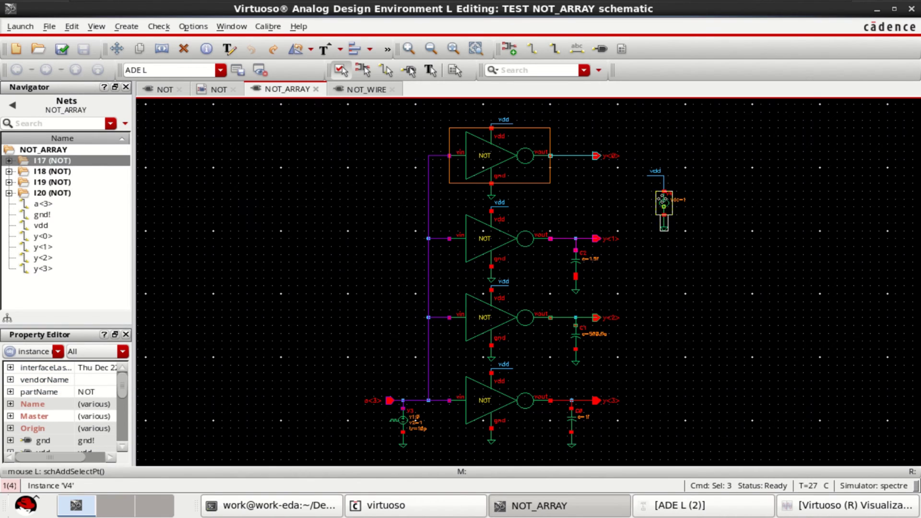
{"action": "left_click", "coordinate": [494, 193], "text": "shift"}
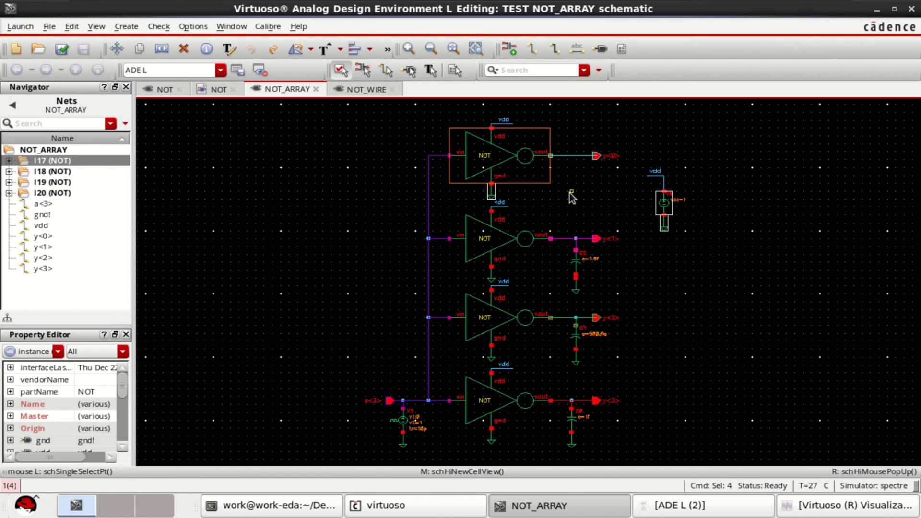
{"action": "key", "text": "c"}
{"action": "left_click", "coordinate": [525, 156]}
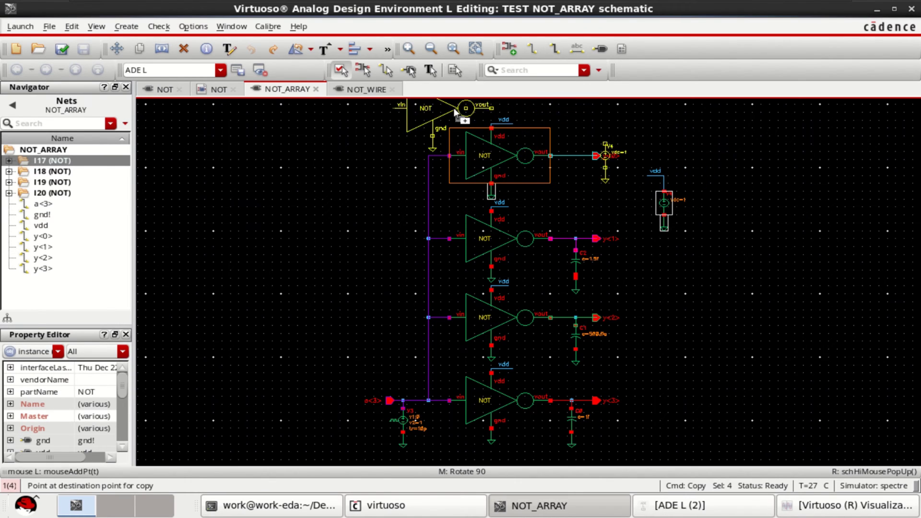
{"action": "left_click", "coordinate": [366, 89]}
{"action": "left_click", "coordinate": [444, 224]}
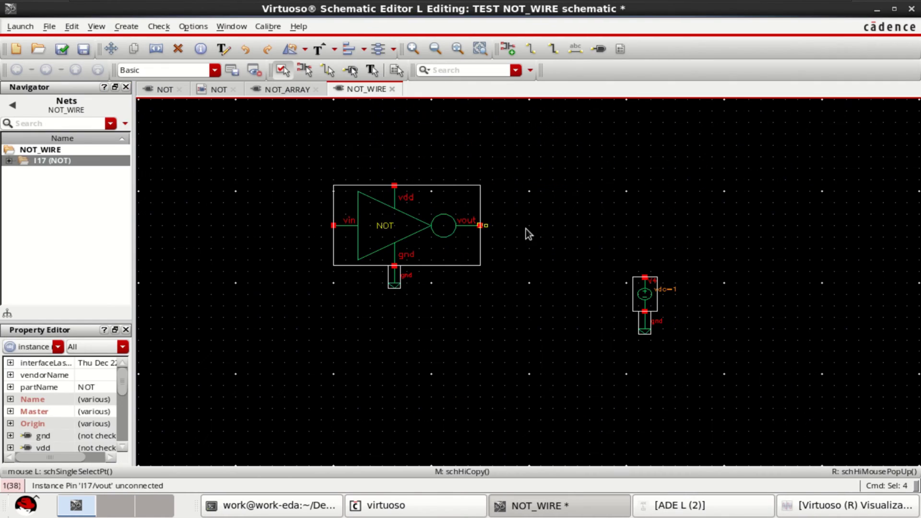
{"action": "left_click", "coordinate": [609, 209]}
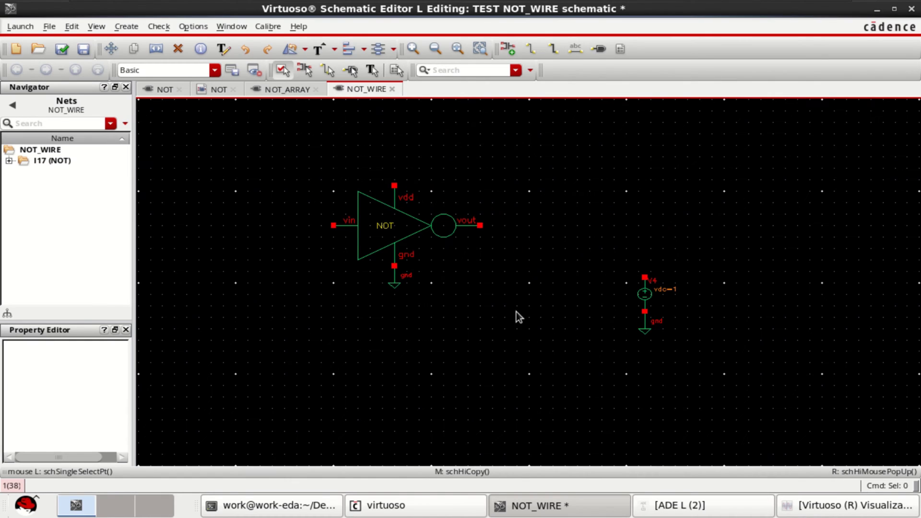
Stretch the ground symbol further below the NOT gate and move the vdc source with its ground close to the gate's upper right.
{"action": "left_click_drag", "start_coordinate": [395, 286], "coordinate": [395, 306]}
{"action": "left_click_drag", "start_coordinate": [597, 257], "coordinate": [682, 351]}
{"action": "key", "text": "s"}
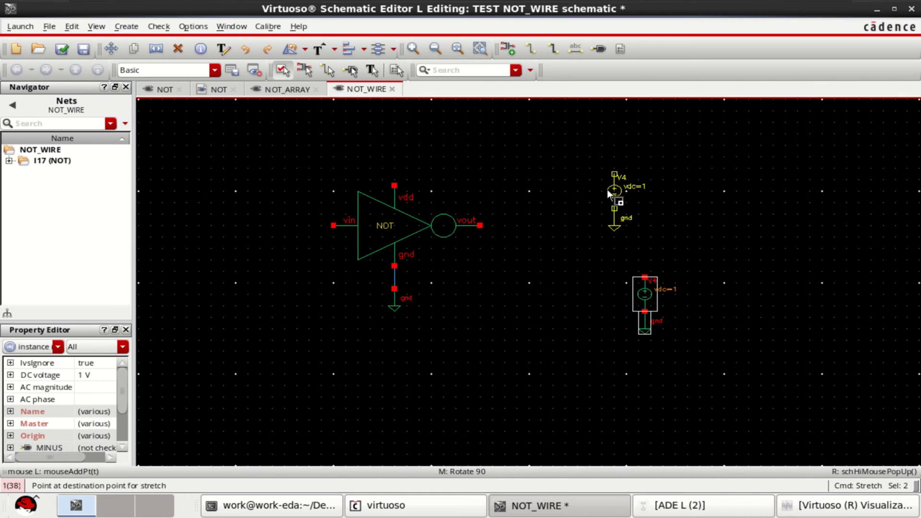
{"action": "left_click", "coordinate": [582, 172]}
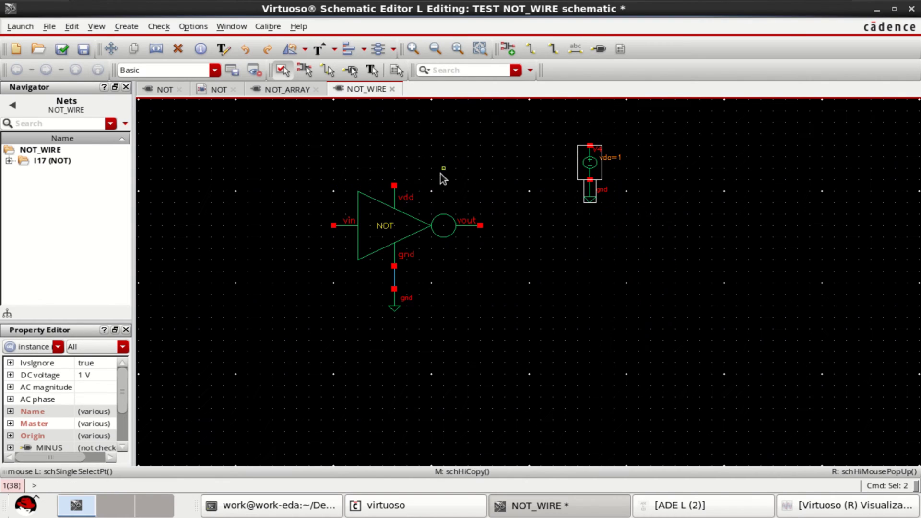
{"action": "left_click", "coordinate": [562, 108]}
{"action": "left_click_drag", "start_coordinate": [566, 117], "coordinate": [628, 213]}
{"action": "key", "text": "s"}
{"action": "left_click", "coordinate": [589, 163]}
{"action": "left_click", "coordinate": [504, 157]}
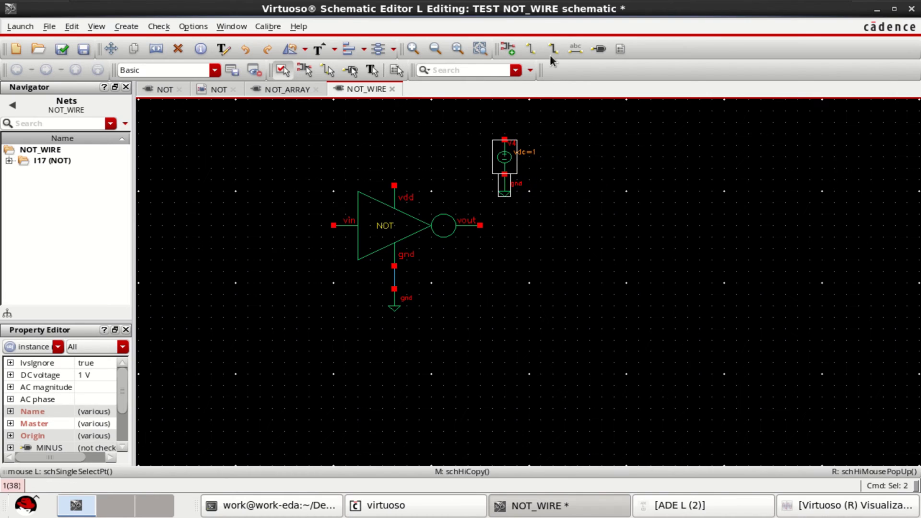
Wire the positive terminal of the vdc source to the vdd pin of the NOT gate.
{"action": "left_click", "coordinate": [534, 47]}
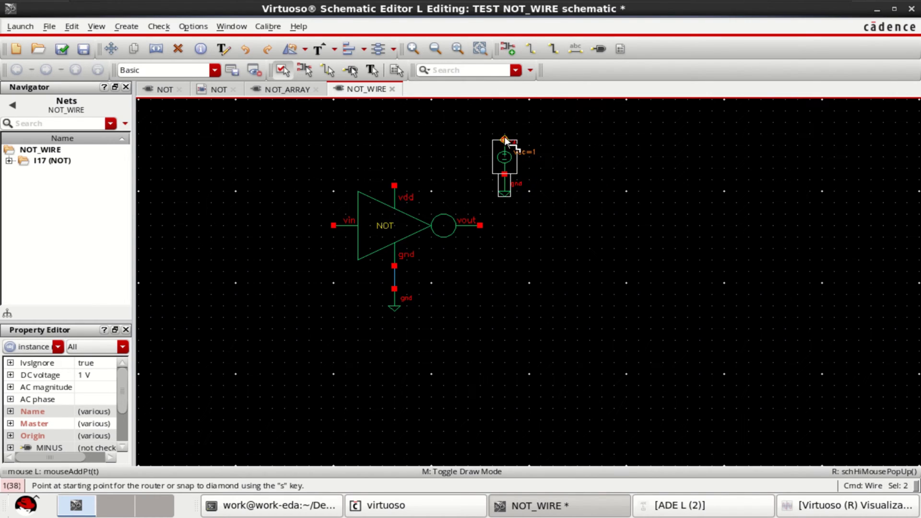
{"action": "left_click", "coordinate": [504, 139]}
{"action": "left_click", "coordinate": [393, 129]}
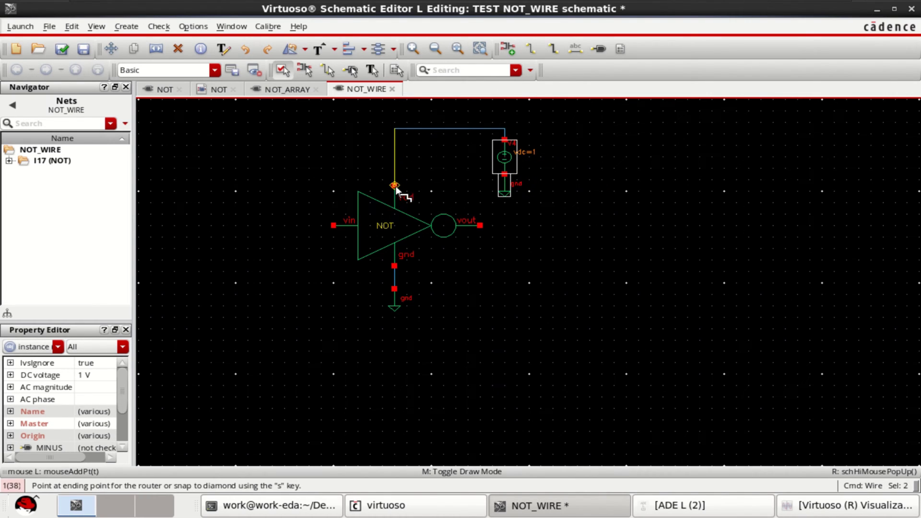
{"action": "left_click", "coordinate": [394, 186]}
{"action": "key", "text": "Escape"}
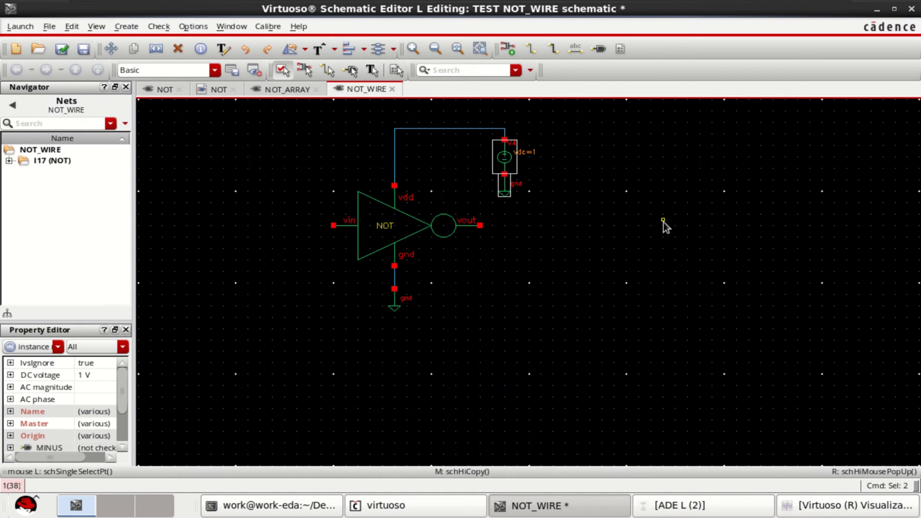
{"action": "left_click", "coordinate": [601, 239]}
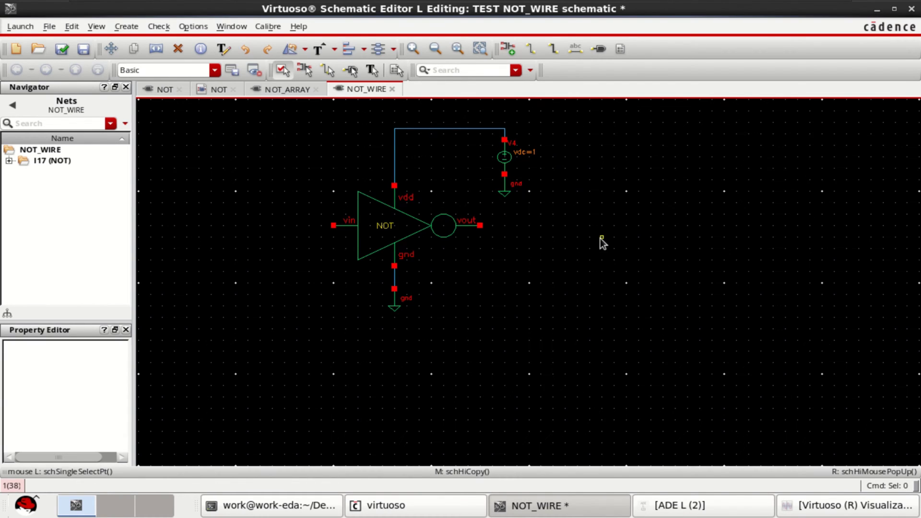
{"action": "key", "text": "f"}
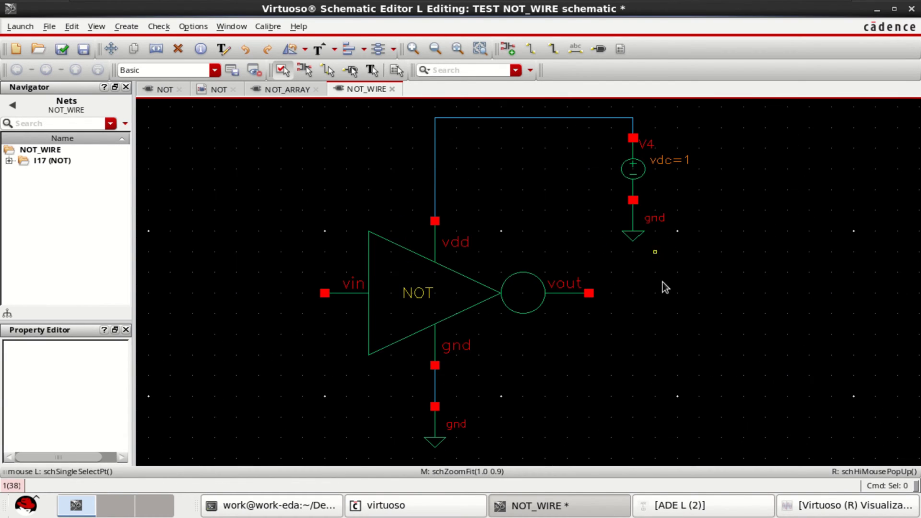
{"action": "left_click", "coordinate": [287, 90]}
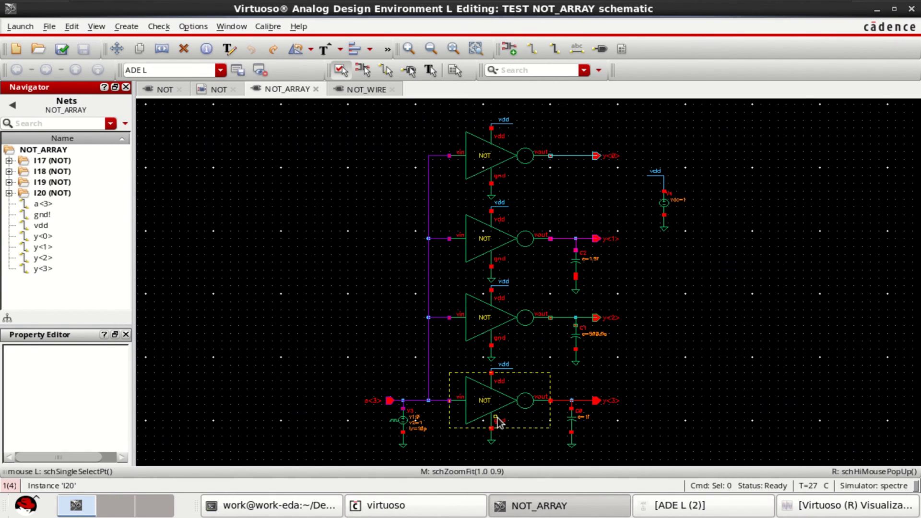
{"action": "left_click", "coordinate": [368, 90]}
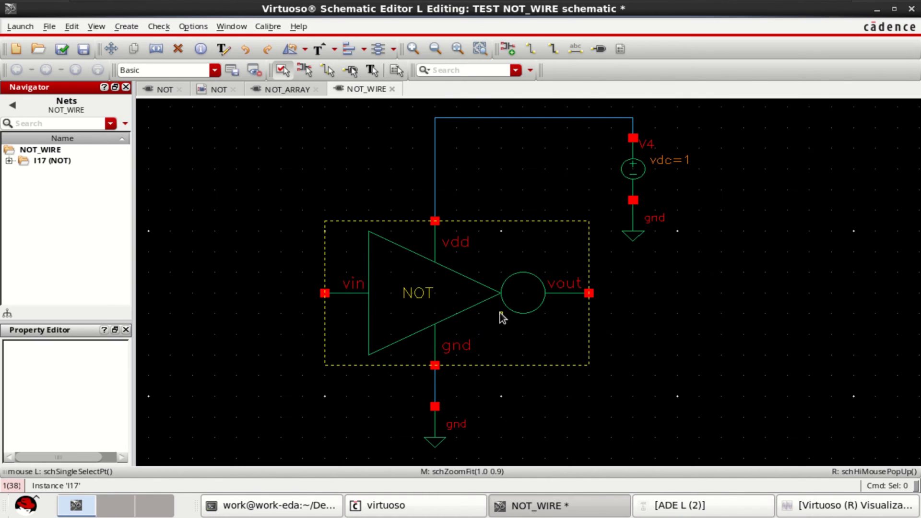
{"action": "left_click", "coordinate": [450, 295]}
{"action": "left_click", "coordinate": [719, 338]}
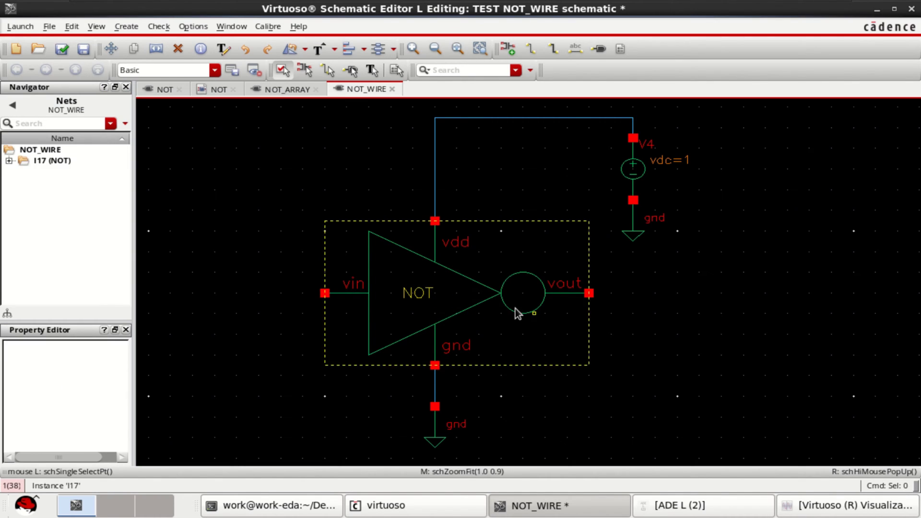
Rename the NOT gate instance to I17<3:0> and set its instance name display to value.
{"action": "left_click", "coordinate": [453, 293]}
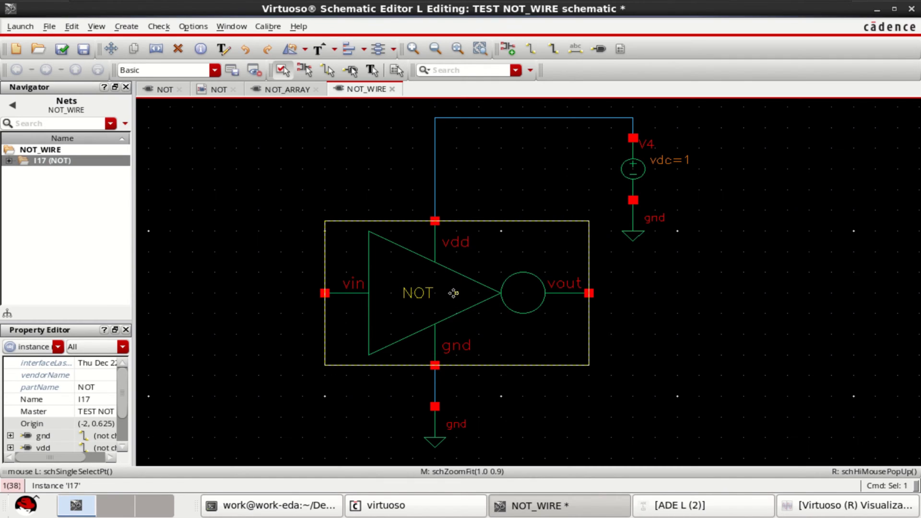
{"action": "key", "text": "q"}
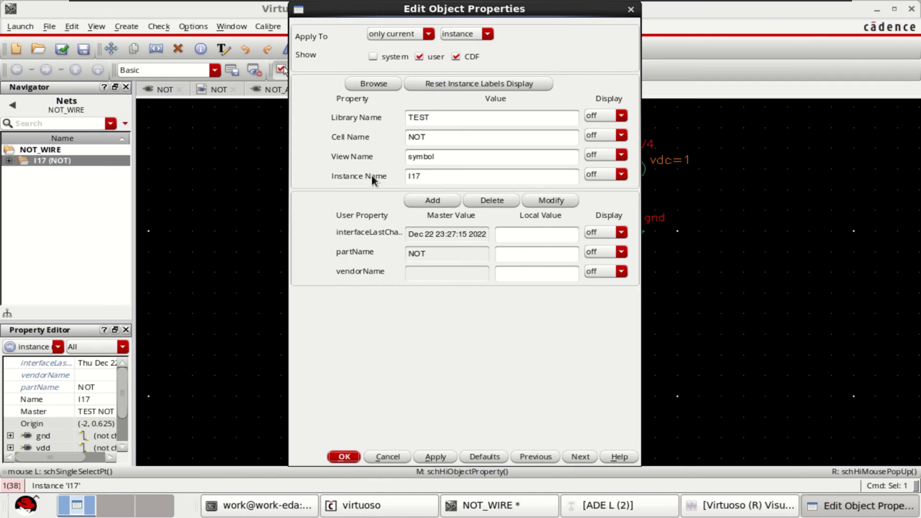
{"action": "left_click", "coordinate": [436, 176]}
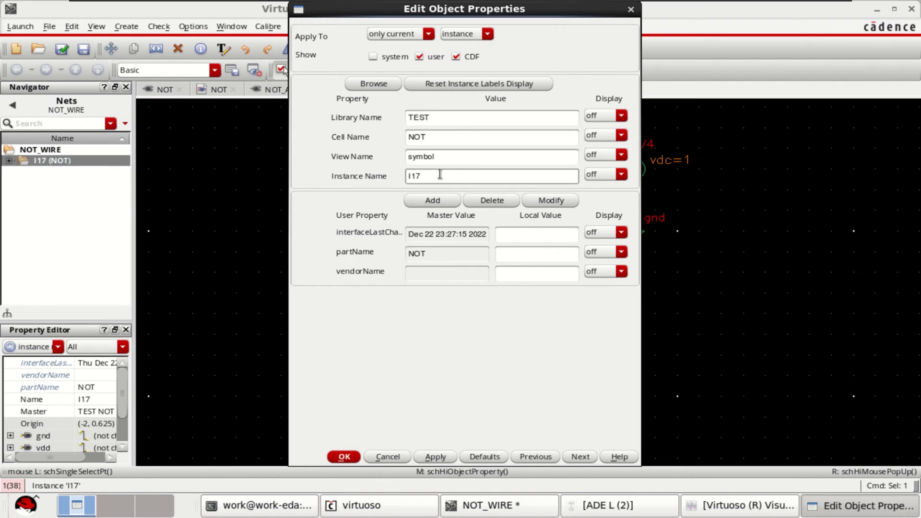
{"action": "type", "text": "<3:0>"}
{"action": "left_click", "coordinate": [606, 176]}
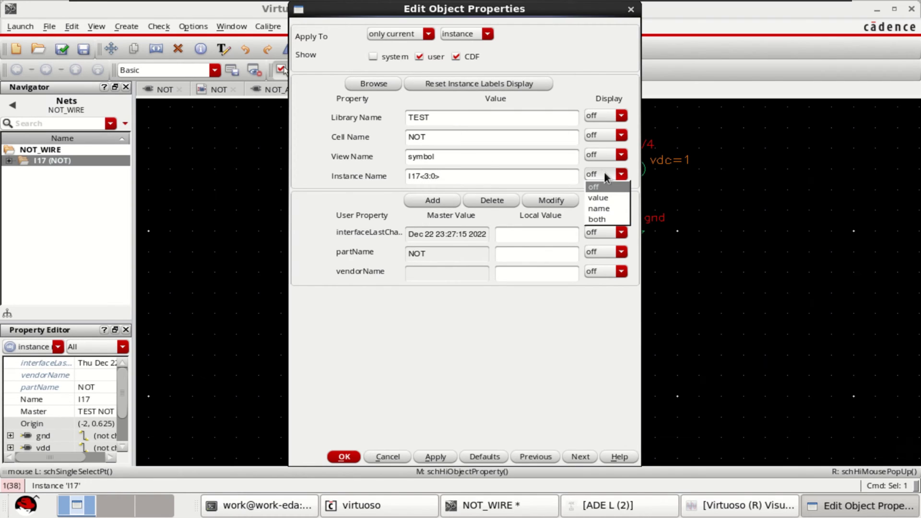
{"action": "left_click", "coordinate": [603, 197]}
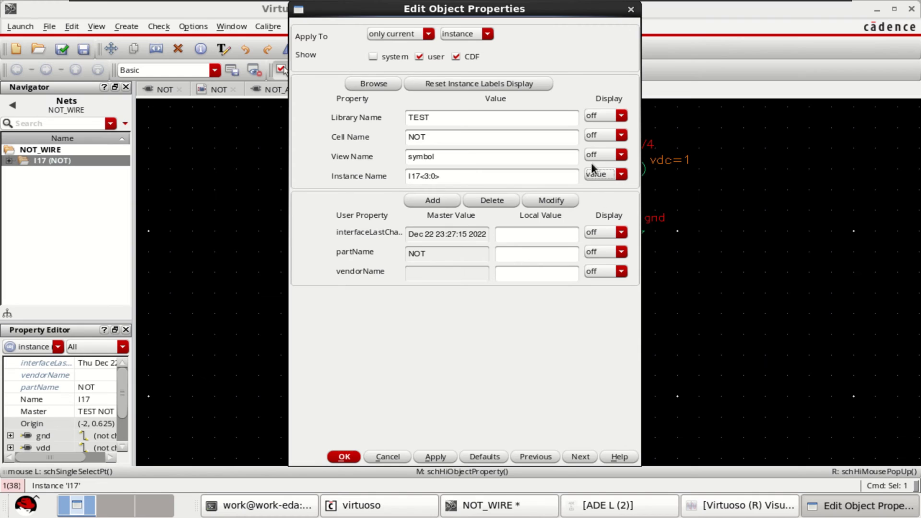
{"action": "left_click", "coordinate": [349, 457]}
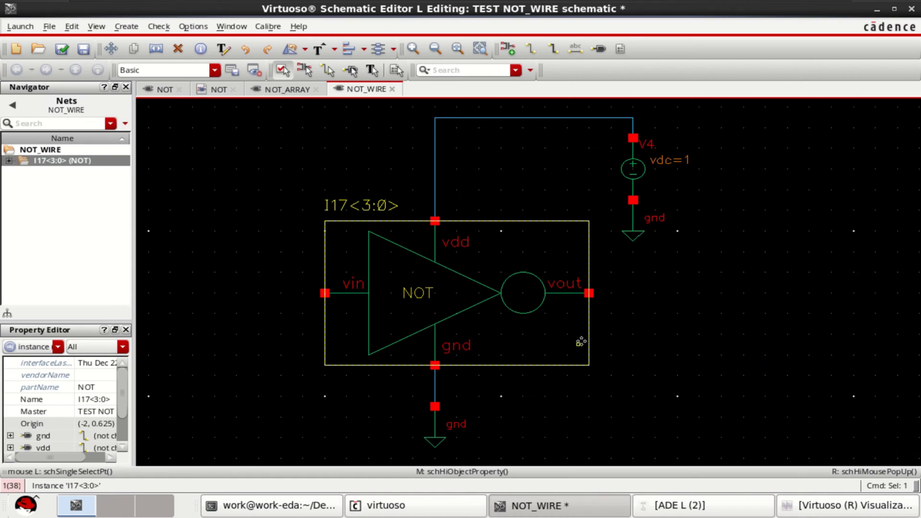
Create an output bus pin named y<3:0> and place it in line with the vout terminal of the NOT gate.
{"action": "left_click", "coordinate": [290, 90]}
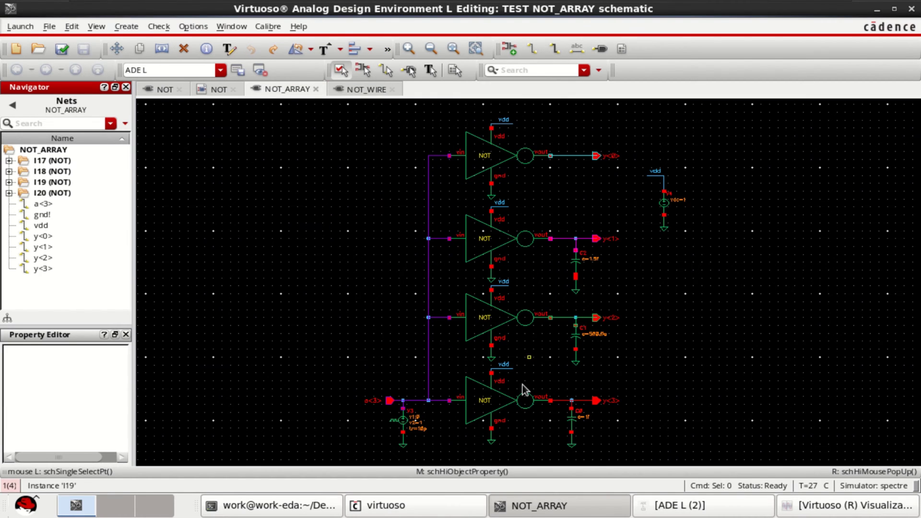
{"action": "left_click", "coordinate": [359, 90]}
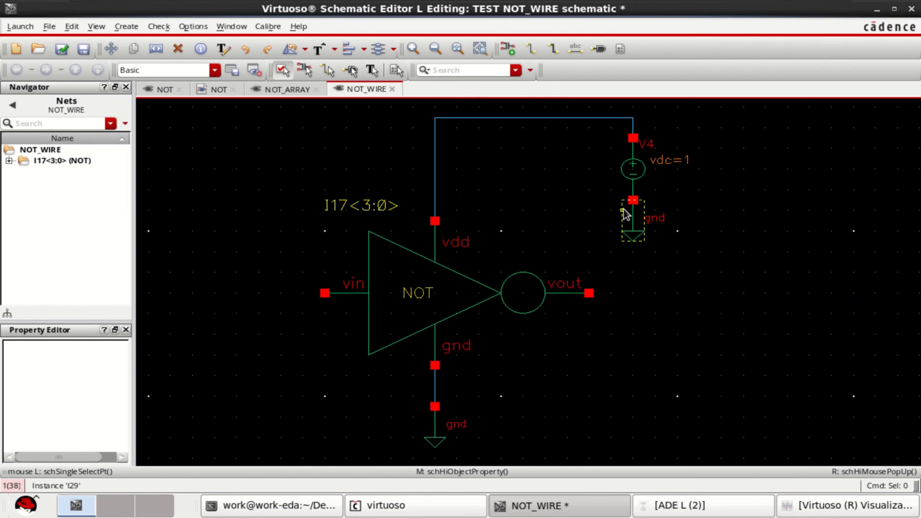
{"action": "left_click", "coordinate": [598, 50]}
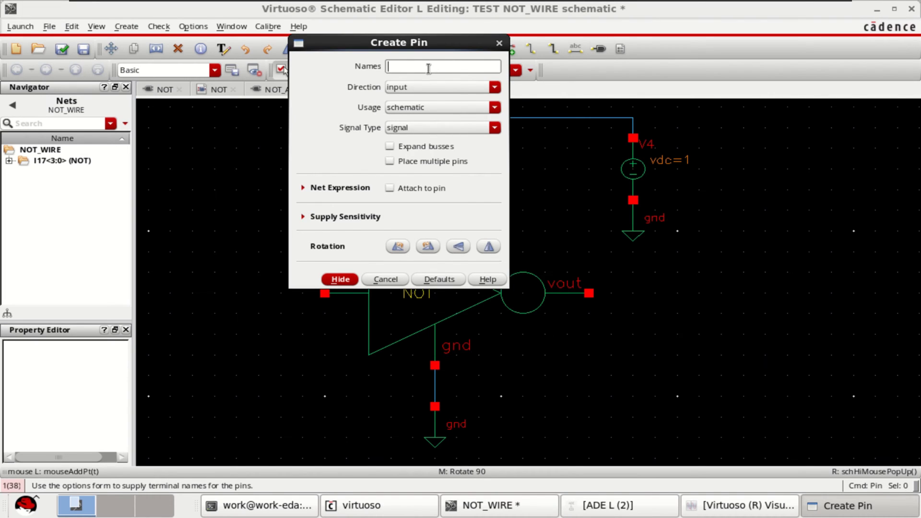
{"action": "type", "text": "y<3:0>"}
{"action": "left_click", "coordinate": [442, 87]}
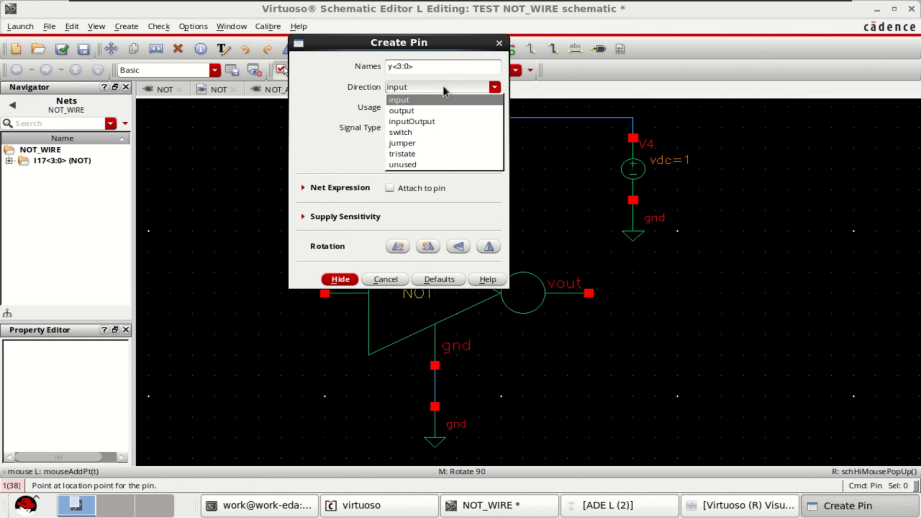
{"action": "left_click", "coordinate": [424, 109]}
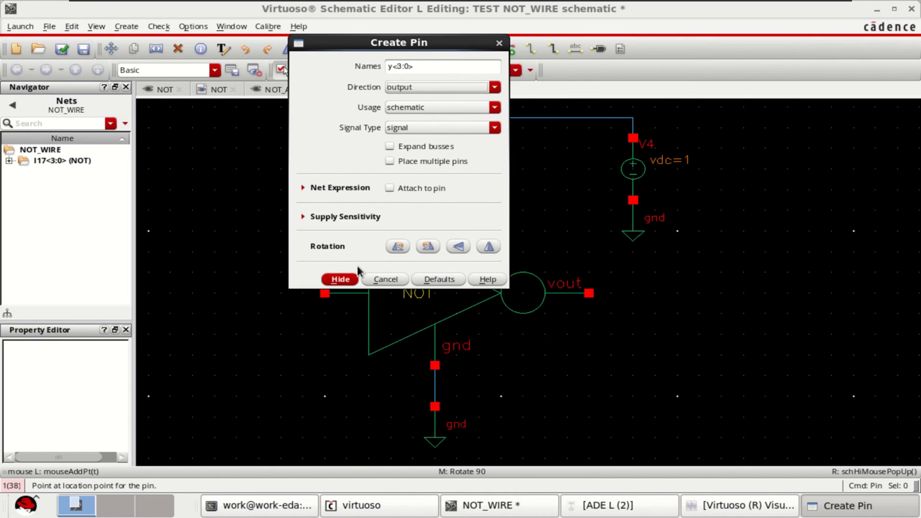
{"action": "left_click", "coordinate": [340, 279]}
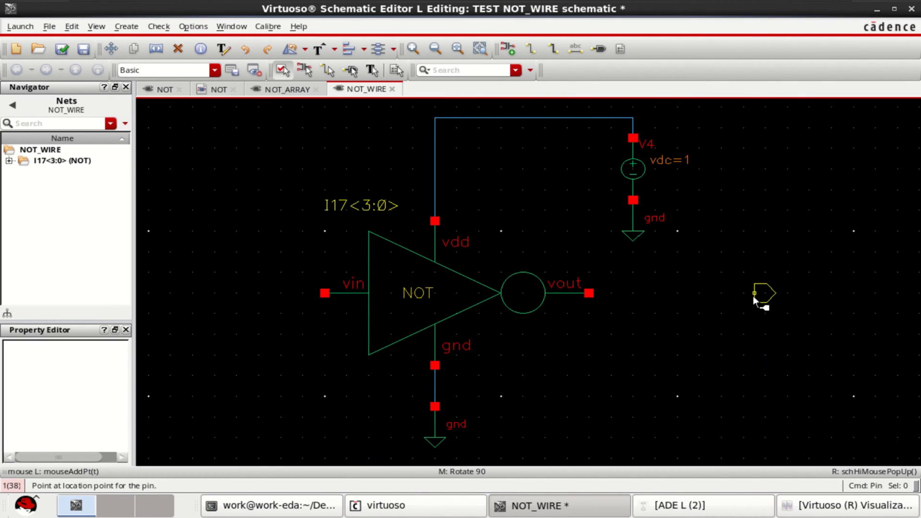
{"action": "left_click", "coordinate": [753, 296]}
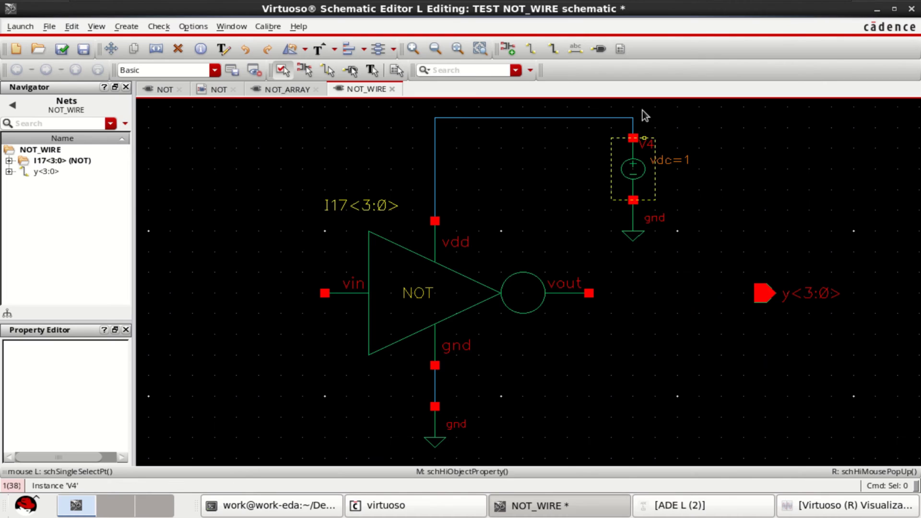
Create an input bus pin named a<3:0> and place it in line with the vin terminal of the NOT gate.
{"action": "left_click", "coordinate": [597, 49]}
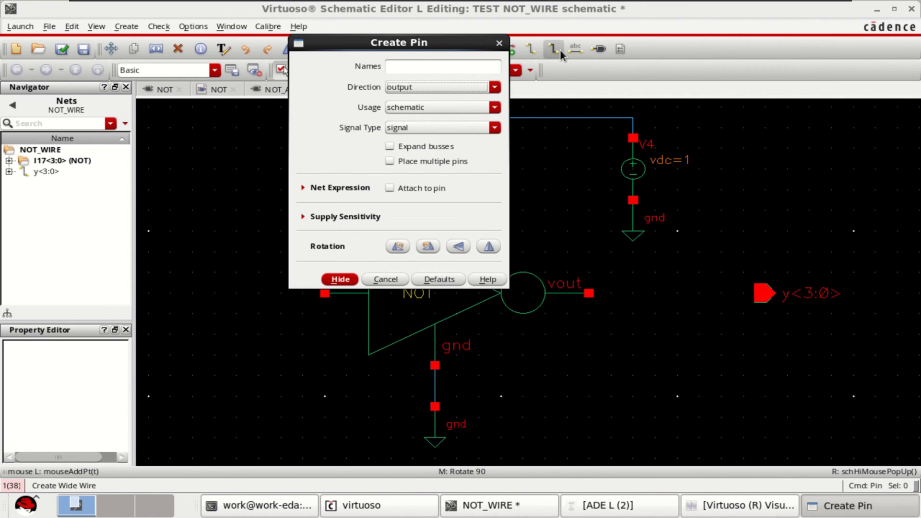
{"action": "left_click", "coordinate": [419, 67]}
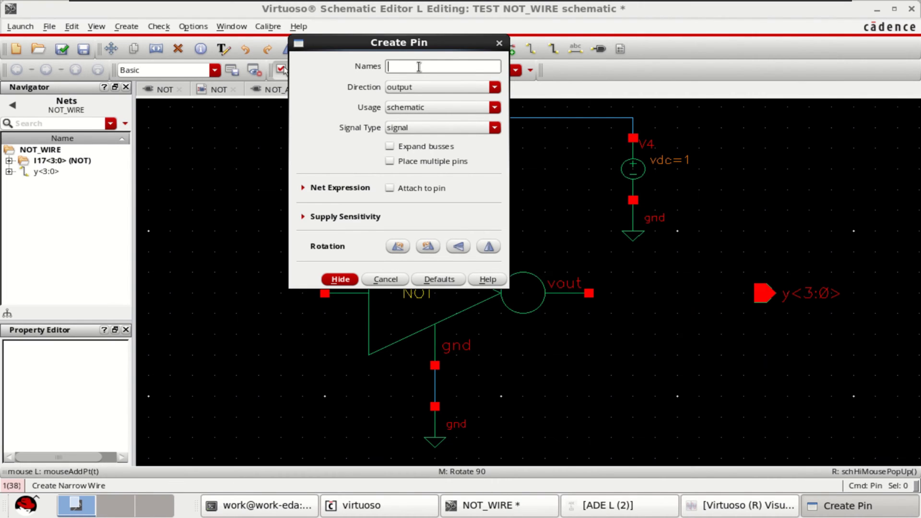
{"action": "type", "text": "a<3:0>"}
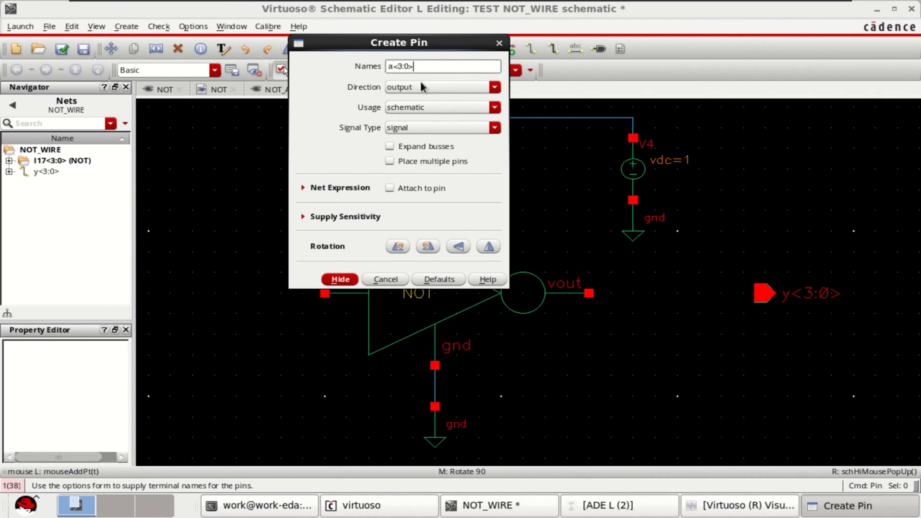
{"action": "left_click", "coordinate": [422, 87]}
{"action": "left_click", "coordinate": [419, 101]}
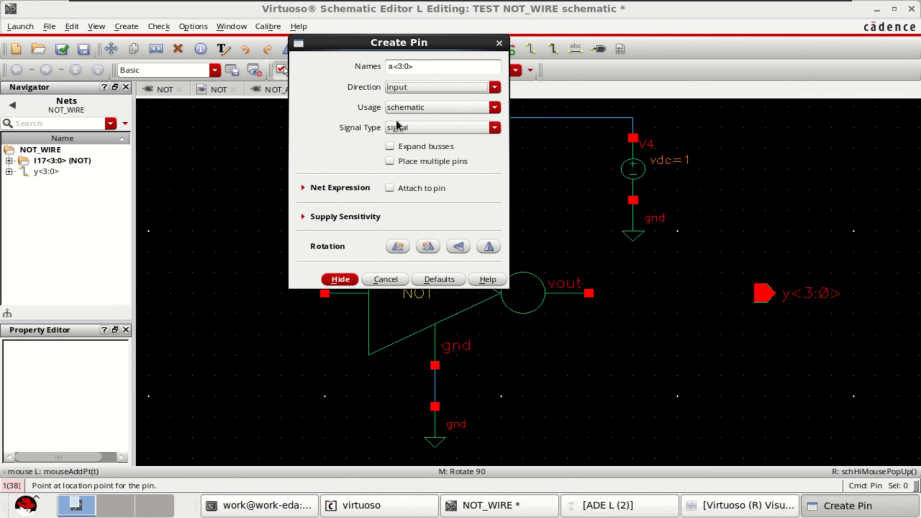
{"action": "left_click", "coordinate": [344, 279]}
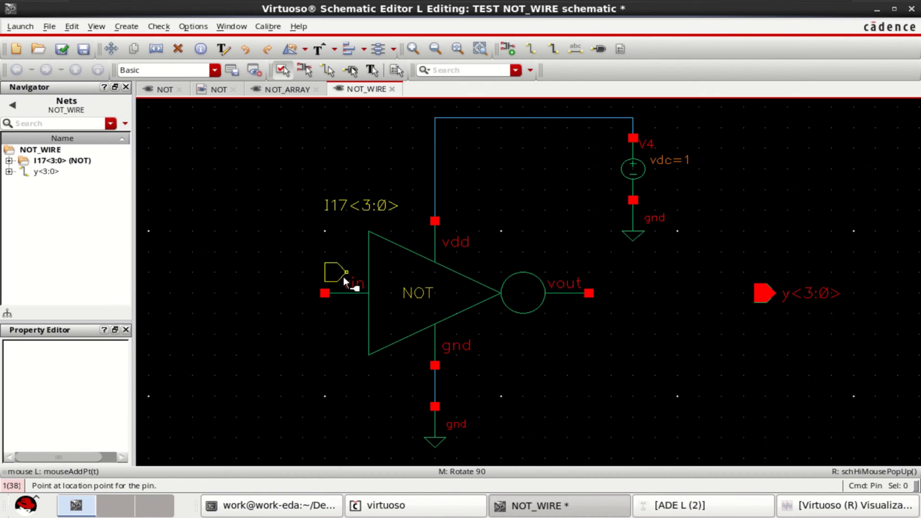
{"action": "left_click", "coordinate": [198, 291]}
{"action": "key", "text": "Escape"}
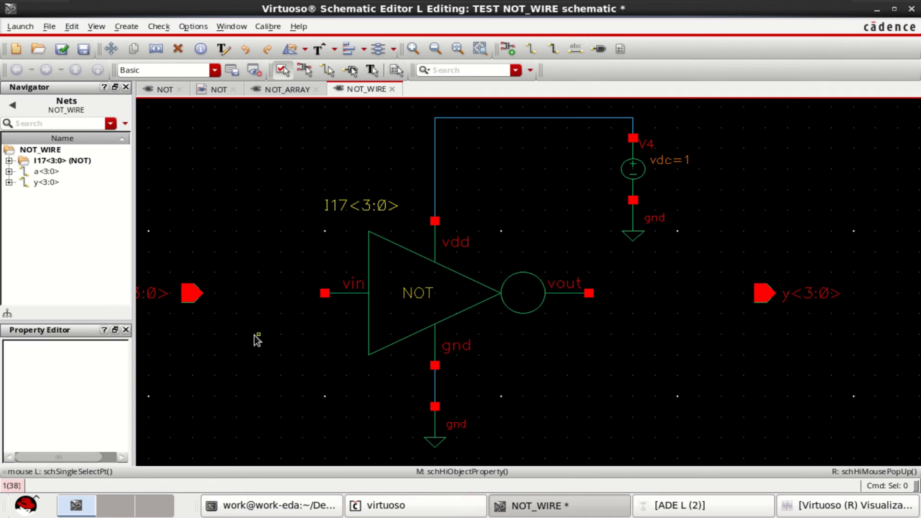
Draw wide wires from the vout terminal to pin y<3:0> and from the vin terminal to pin a<3:0>.
{"action": "key", "text": "f"}
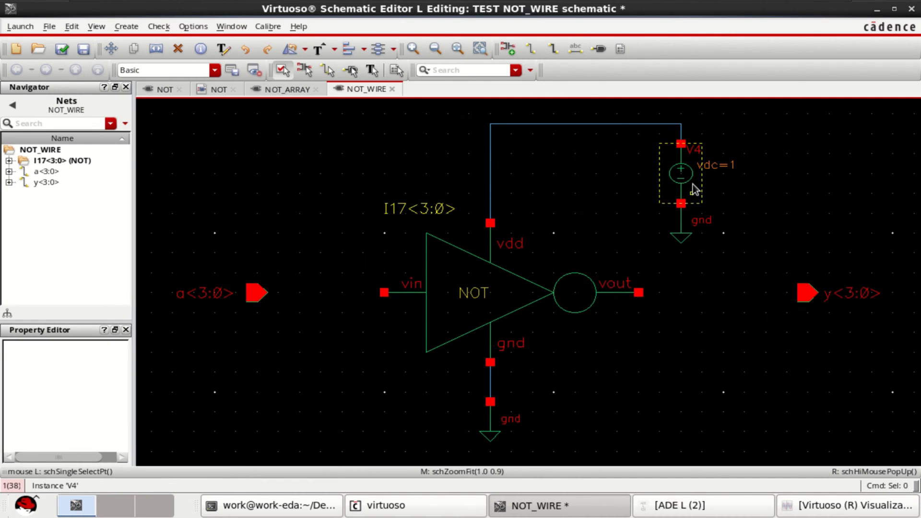
{"action": "left_click", "coordinate": [552, 50]}
{"action": "key", "text": "shift"}
{"action": "key", "text": "w"}
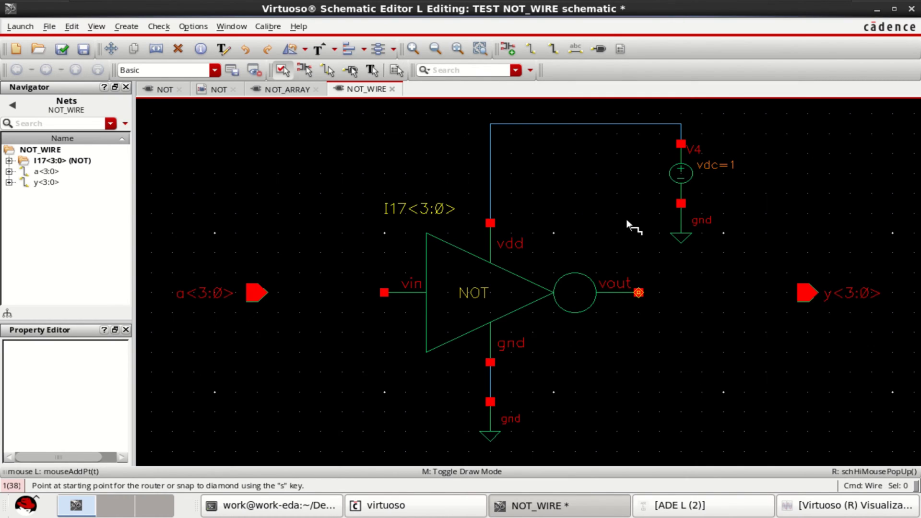
{"action": "left_click", "coordinate": [638, 293]}
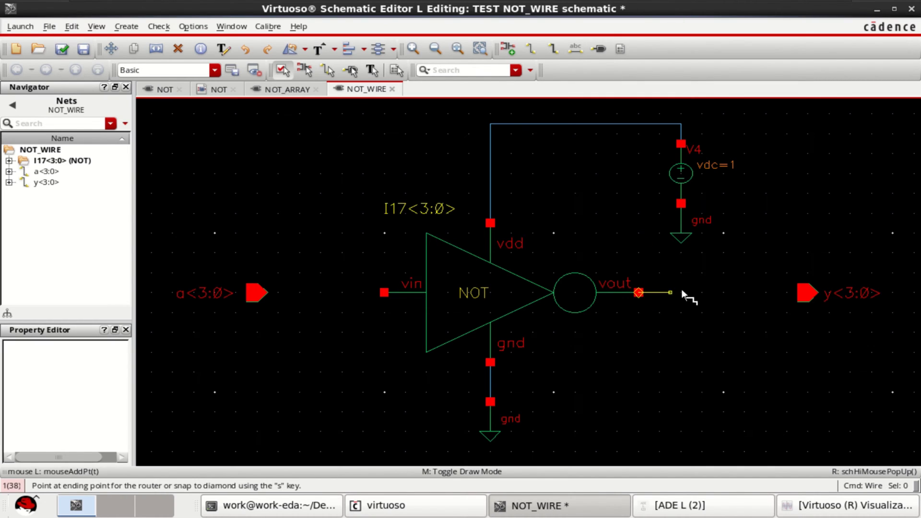
{"action": "left_click", "coordinate": [803, 291]}
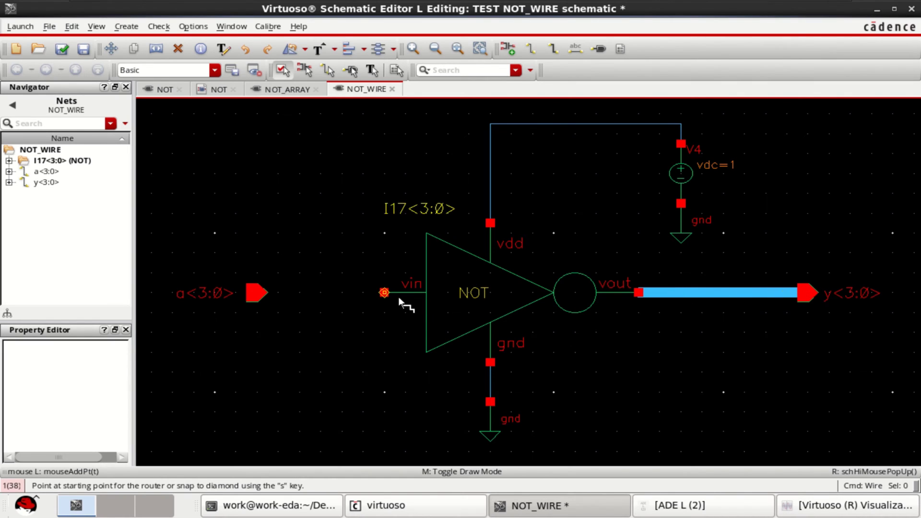
{"action": "left_click", "coordinate": [384, 293]}
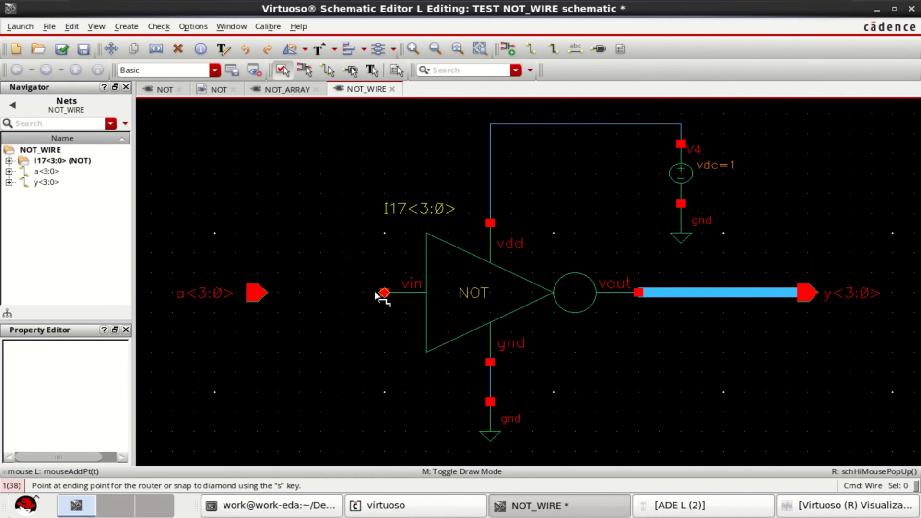
{"action": "left_click", "coordinate": [257, 292]}
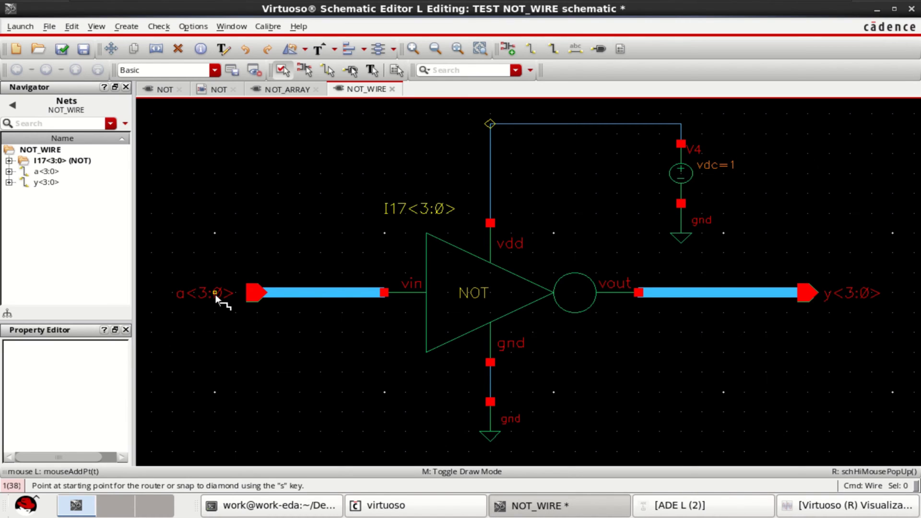
{"action": "key", "text": "Escape"}
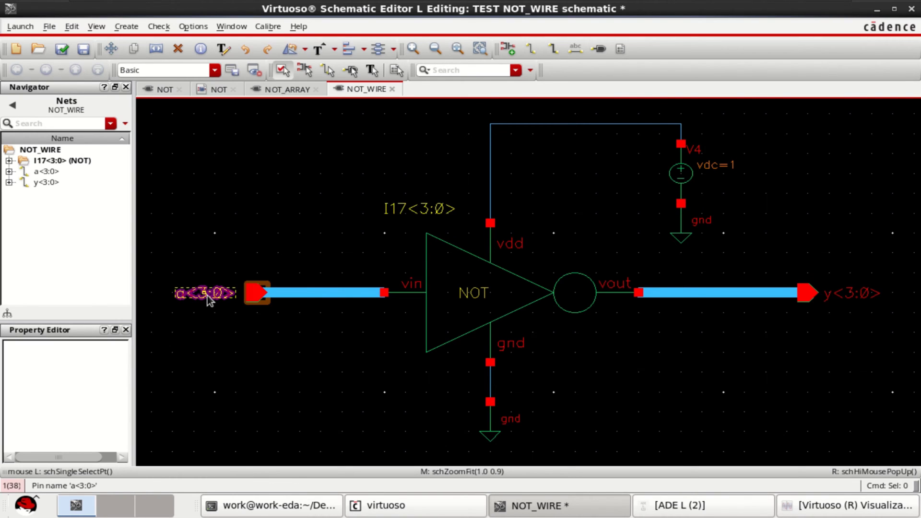
Check and save the NOT_WIRE schematic.
{"action": "left_click", "coordinate": [869, 303]}
{"action": "left_click", "coordinate": [472, 298]}
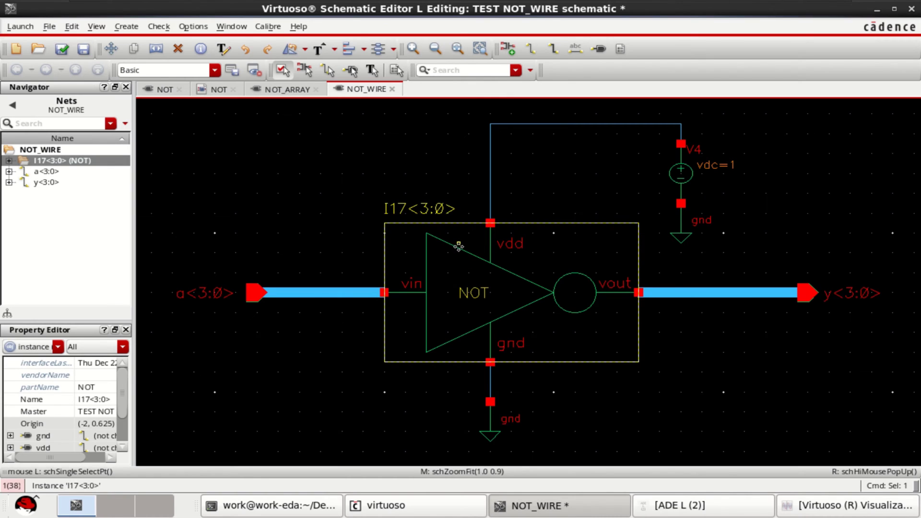
{"action": "left_click", "coordinate": [566, 175]}
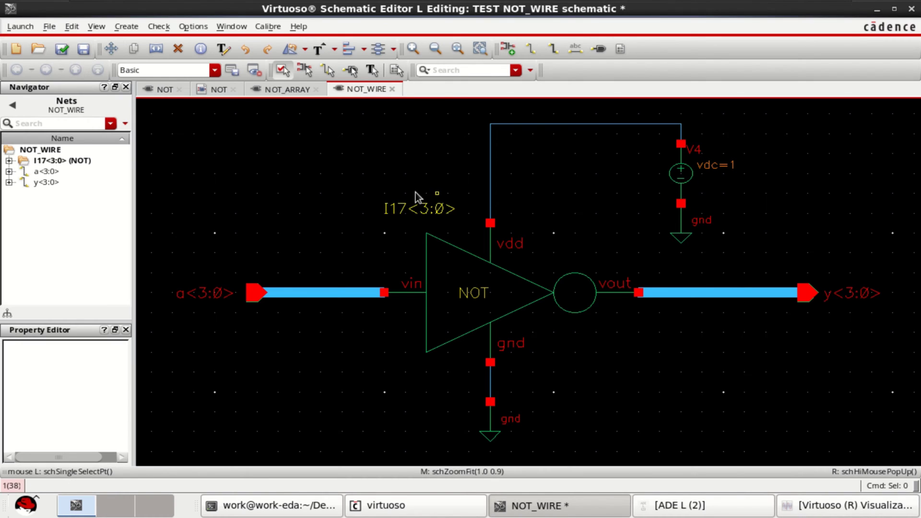
{"action": "left_click", "coordinate": [64, 51]}
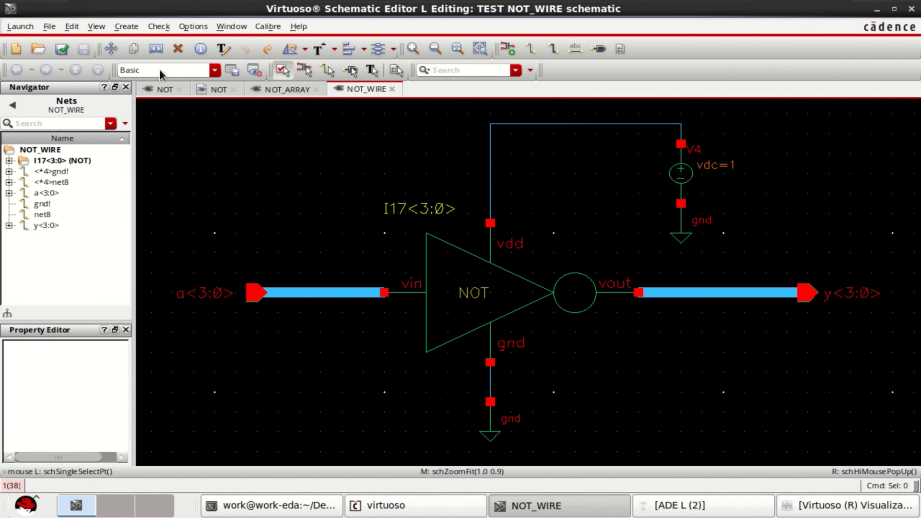
Generate a symbol cellview from the NOT_WIRE schematic, with a<3:0> as left pin and y<3:0> as right pin.
{"action": "left_click", "coordinate": [126, 26]}
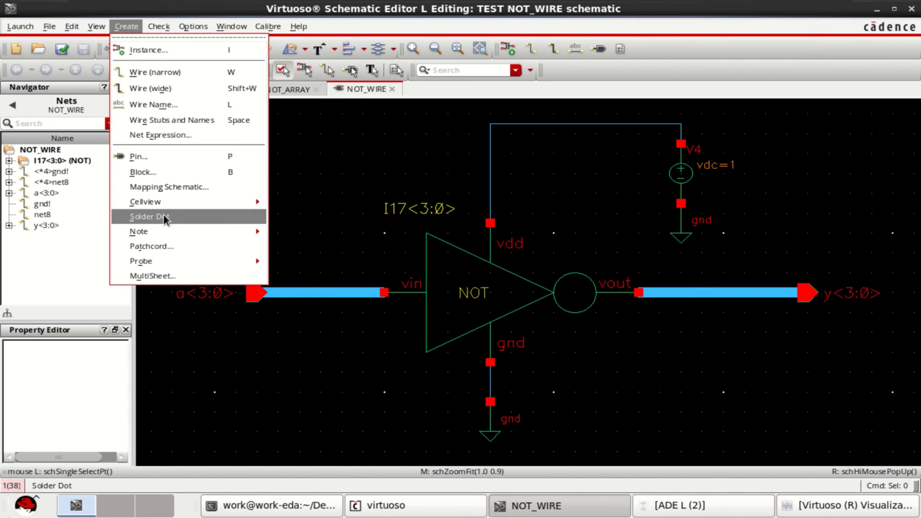
{"action": "mouse_move", "coordinate": [176, 199]}
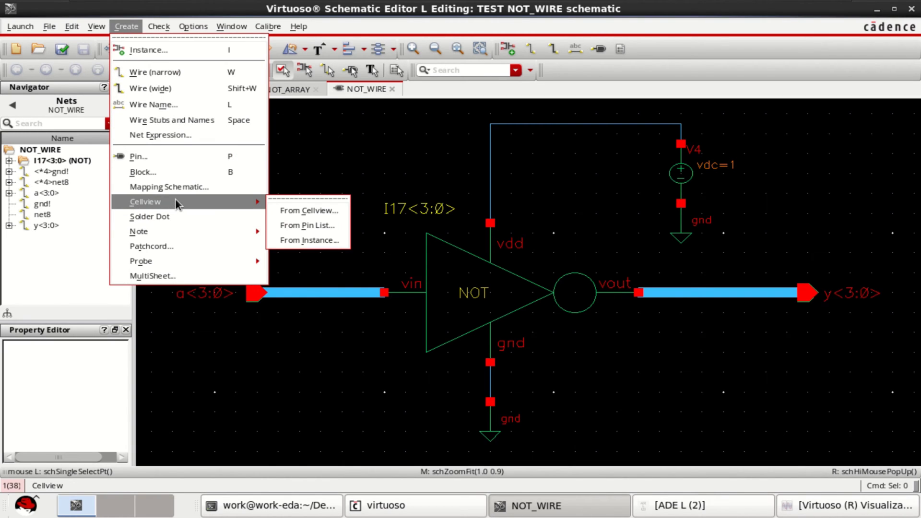
{"action": "left_click", "coordinate": [329, 210]}
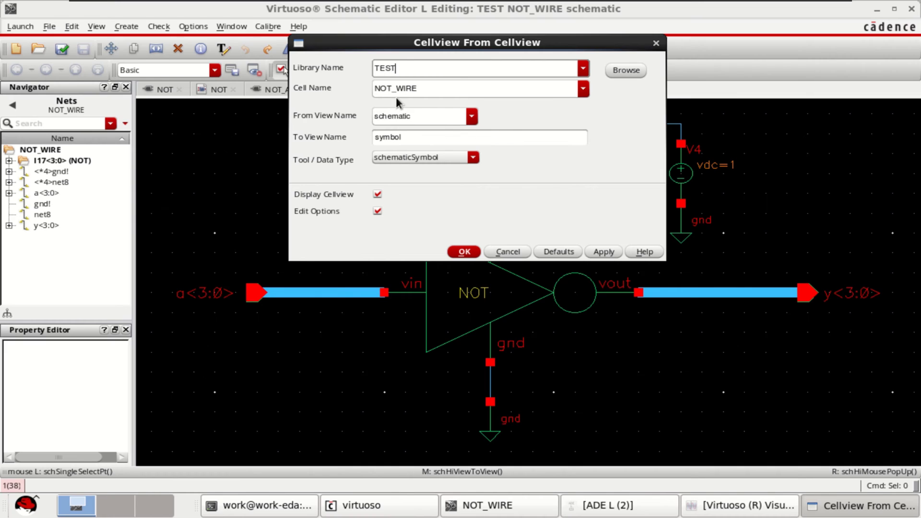
{"action": "left_click", "coordinate": [464, 252]}
{"action": "left_click_drag", "start_coordinate": [494, 42], "coordinate": [479, 71]}
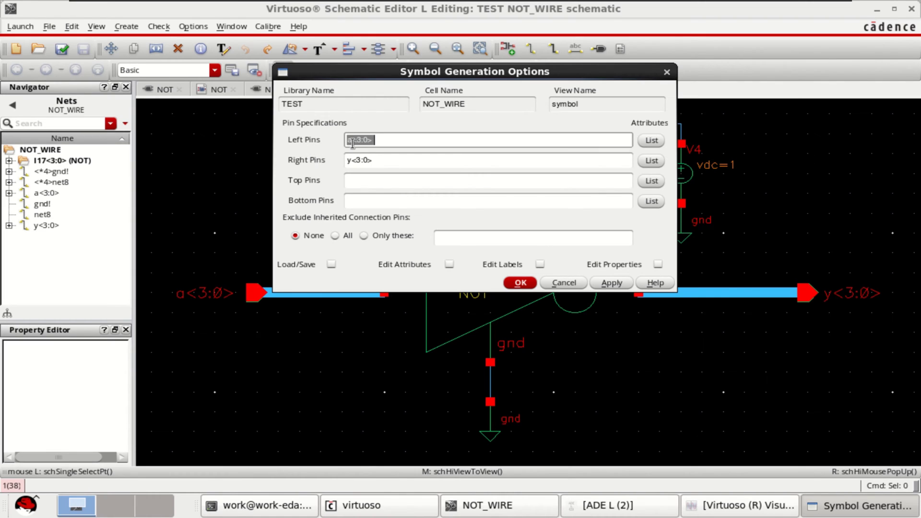
{"action": "key", "text": "Tab"}
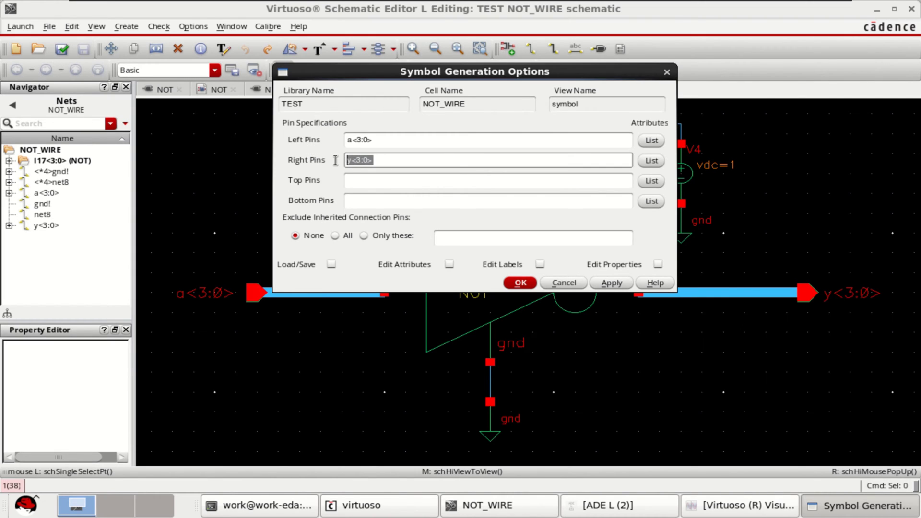
{"action": "left_click", "coordinate": [520, 283]}
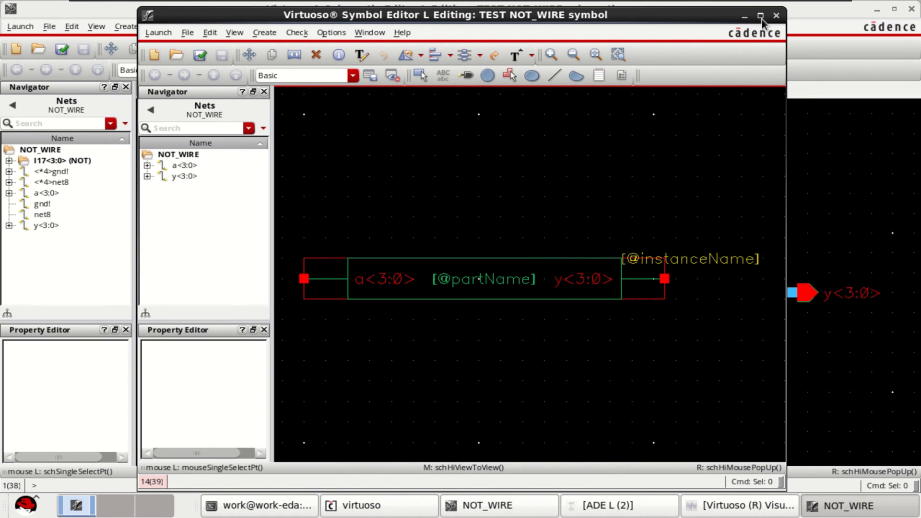
Delete the red selection box, the green body rectangle and the partName label from the NOT_WIRE symbol.
{"action": "left_click", "coordinate": [761, 16]}
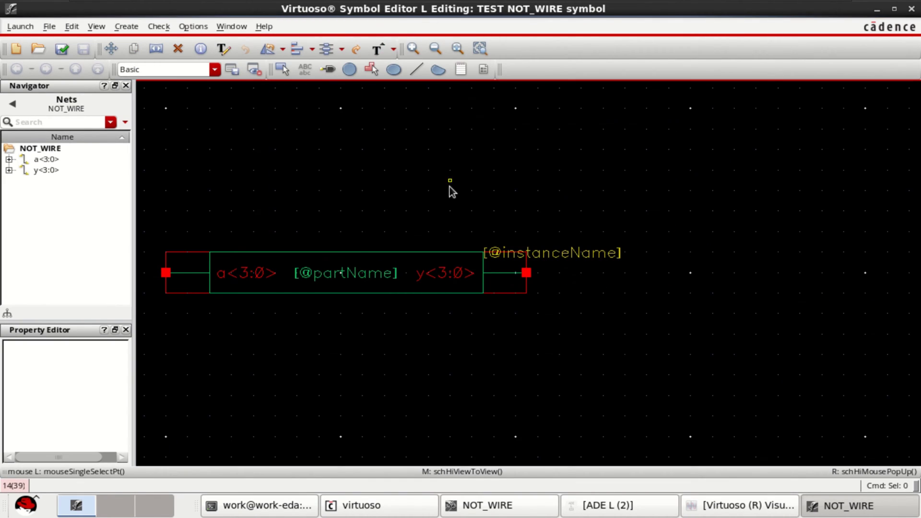
{"action": "key", "text": "f"}
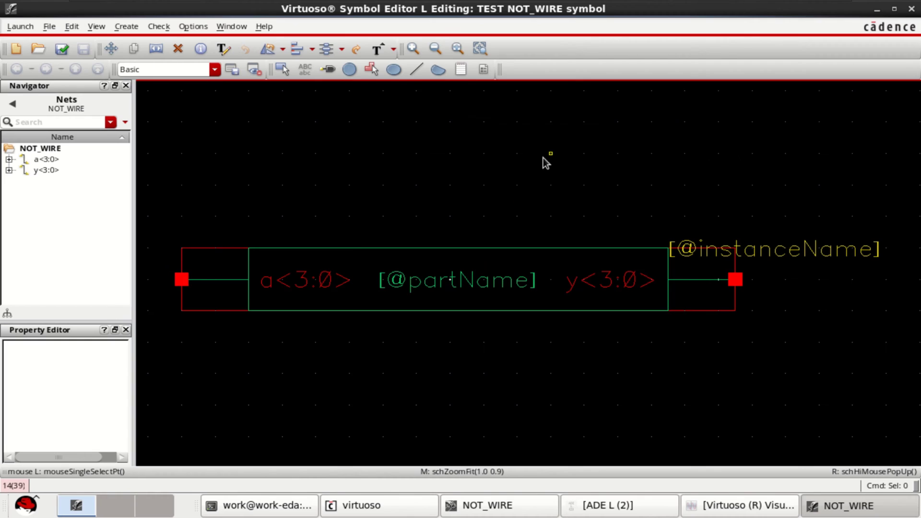
{"action": "left_click", "coordinate": [484, 248]}
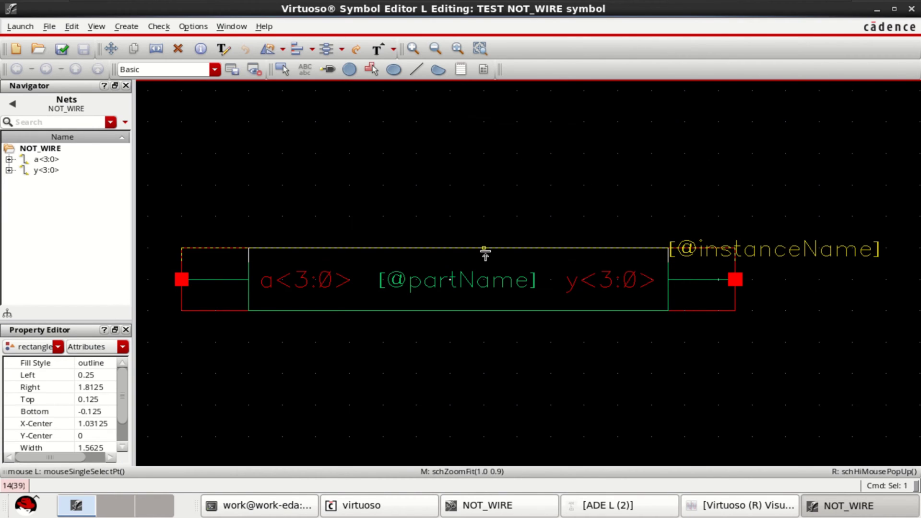
{"action": "key", "text": "Delete"}
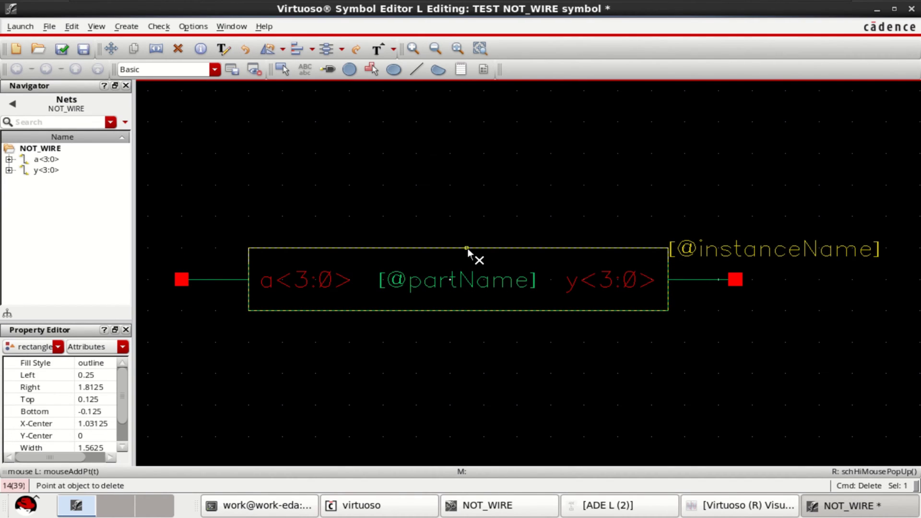
{"action": "left_click", "coordinate": [467, 249]}
{"action": "left_click", "coordinate": [477, 288]}
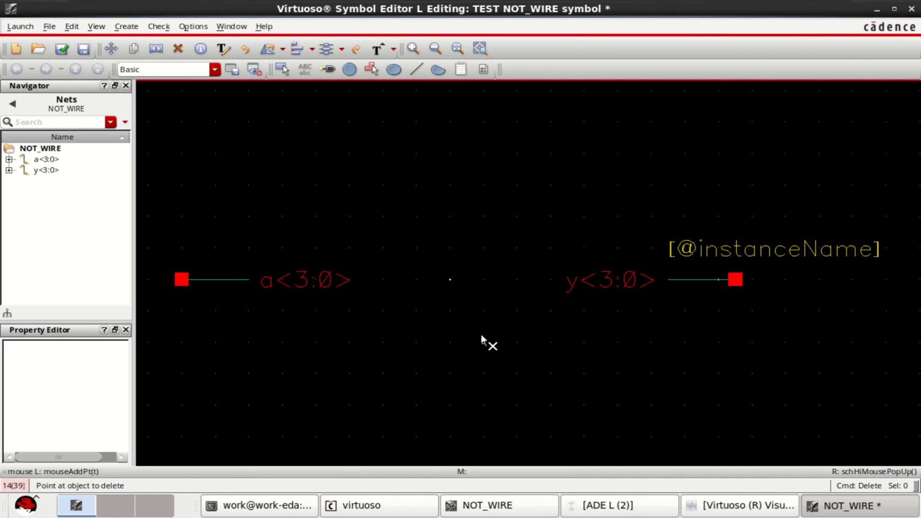
{"action": "key", "text": "Escape"}
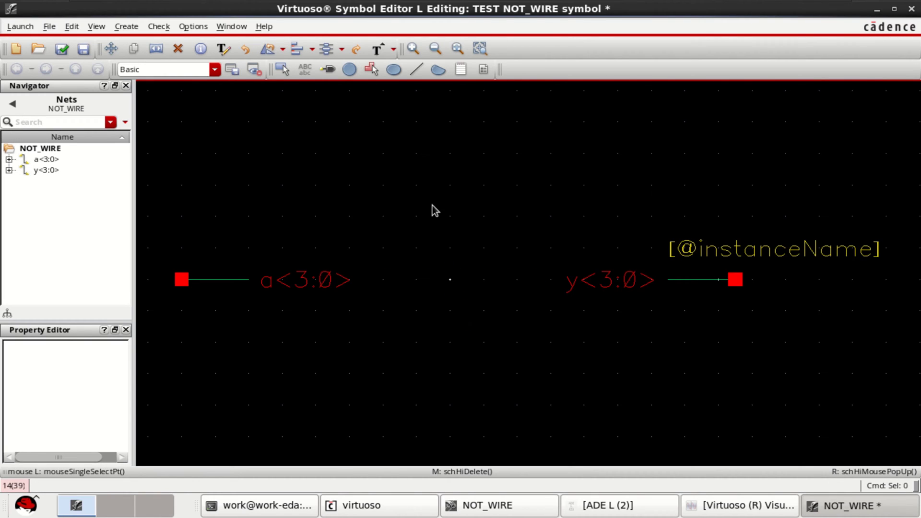
Draw a closed triangle with the Line tool as the inverter body, its vertical side at the a<3:0> stub and tip facing the y<3:0> pin.
{"action": "left_click", "coordinate": [416, 69]}
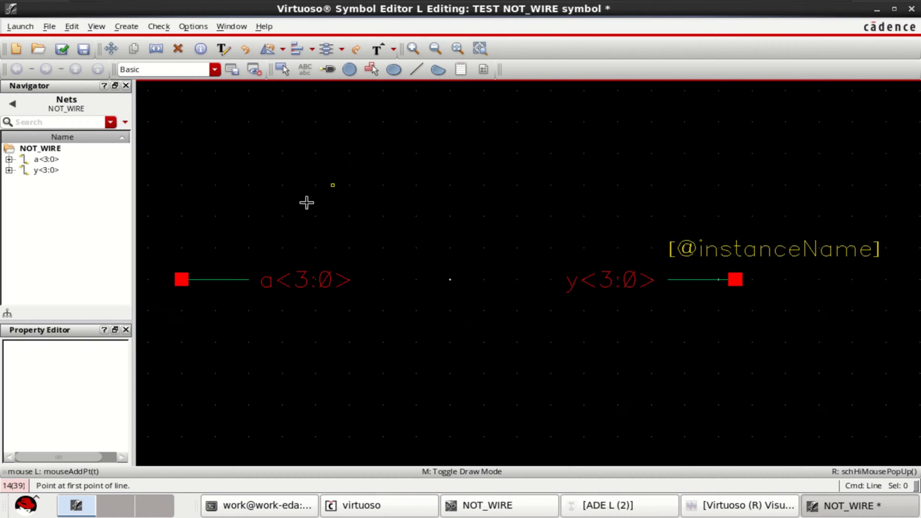
{"action": "left_click", "coordinate": [249, 200]}
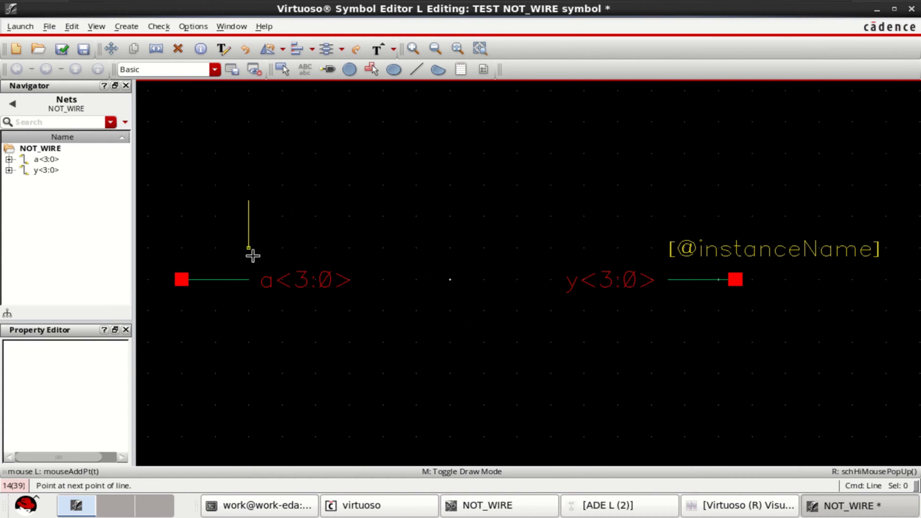
{"action": "left_click", "coordinate": [249, 358]}
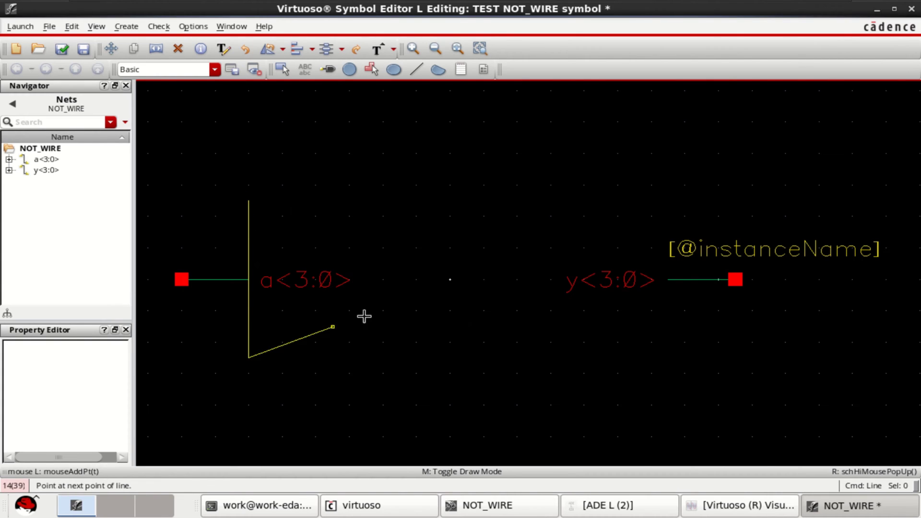
{"action": "left_click", "coordinate": [416, 280]}
{"action": "left_click", "coordinate": [249, 206]}
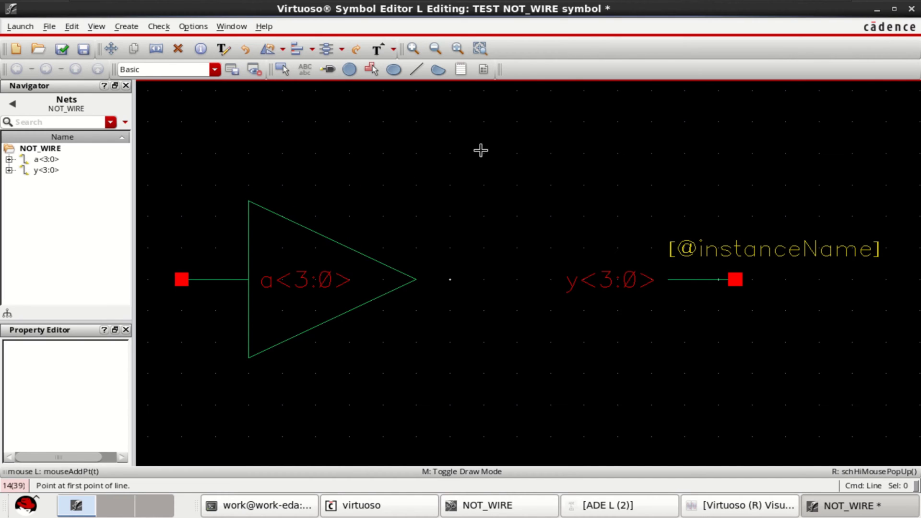
{"action": "left_click", "coordinate": [350, 70]}
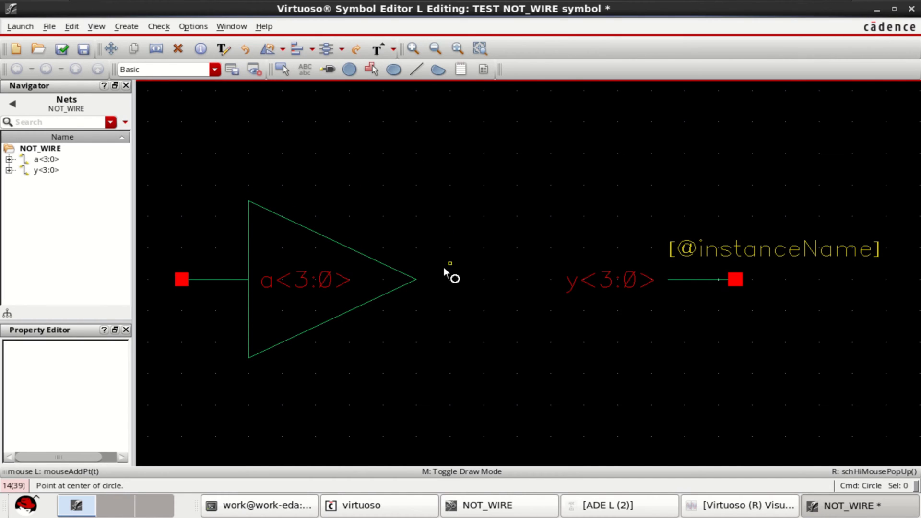
{"action": "left_click", "coordinate": [449, 279]}
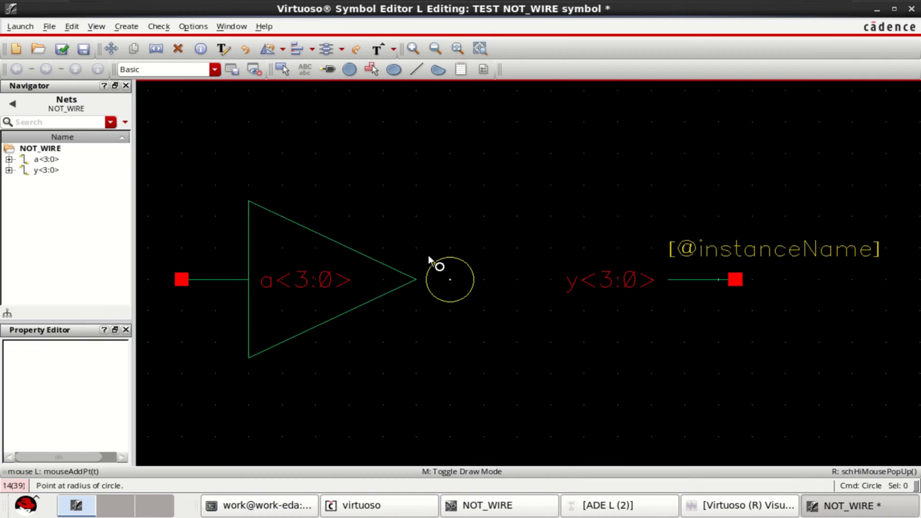
{"action": "key", "text": "Escape"}
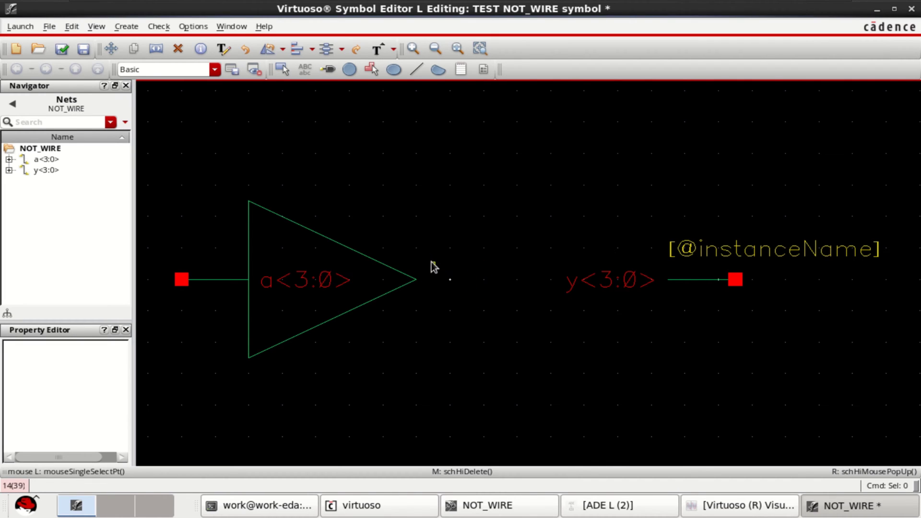
Draw a small inversion circle at the triangle's tip.
{"action": "left_click", "coordinate": [350, 69]}
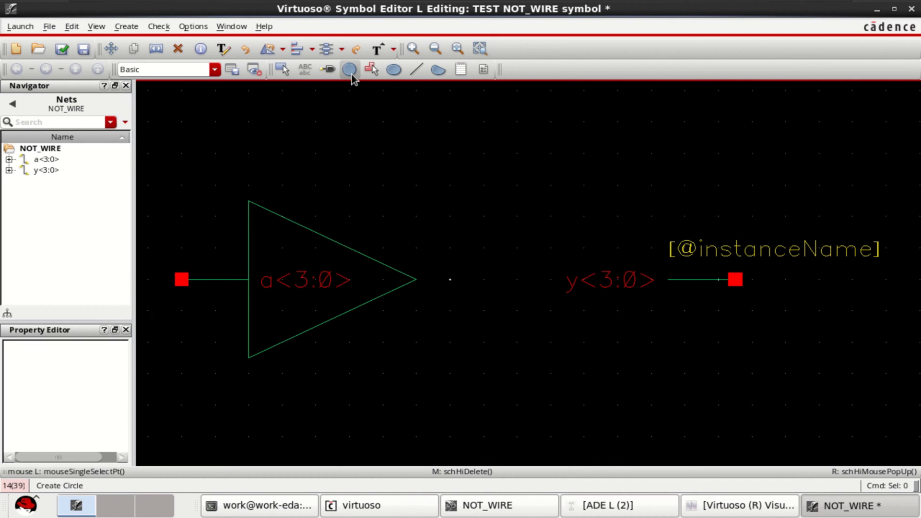
{"action": "left_click", "coordinate": [444, 278]}
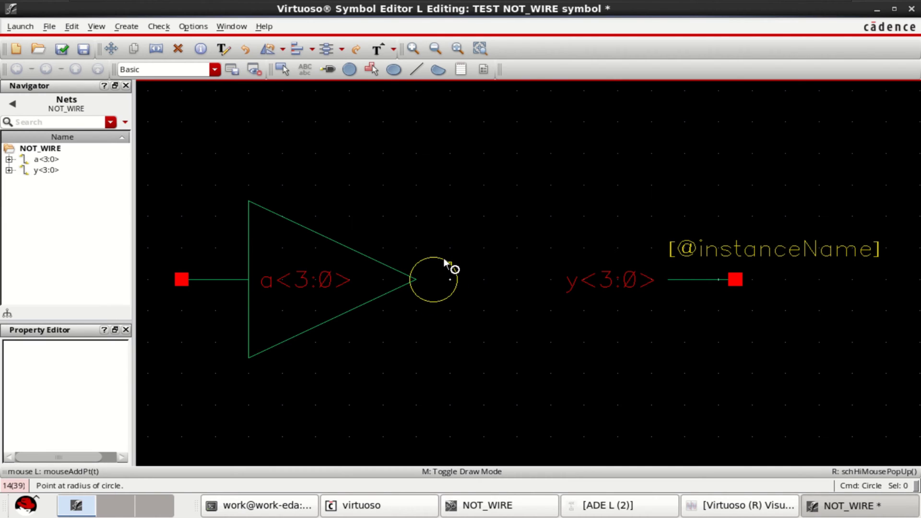
{"action": "left_click", "coordinate": [445, 261]}
{"action": "key", "text": "Escape"}
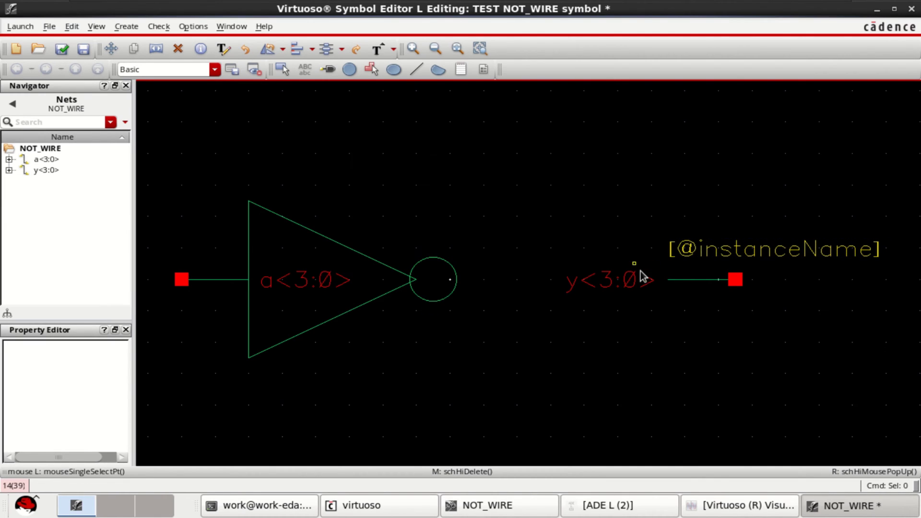
Move the a<3:0> pin name above its stub and raise the y<3:0> pin name above its stub's level.
{"action": "left_click", "coordinate": [737, 250]}
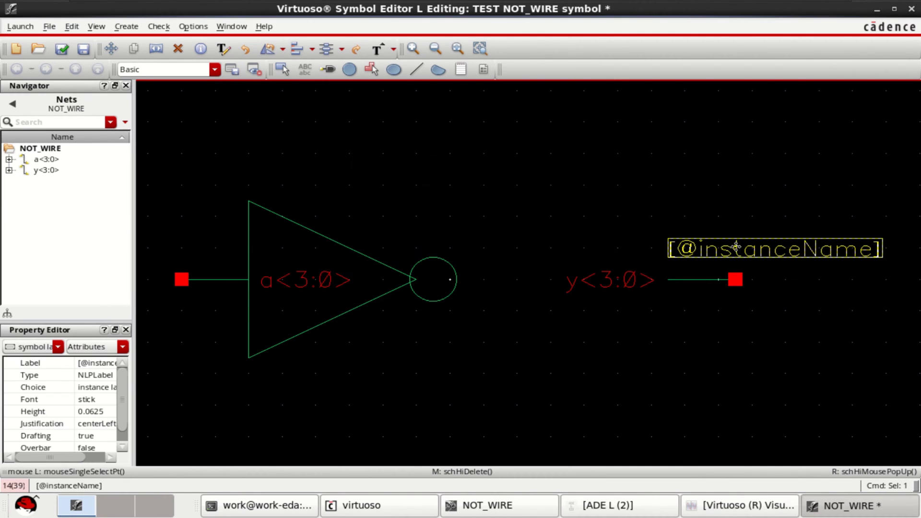
{"action": "left_click", "coordinate": [300, 280]}
{"action": "key", "text": "m"}
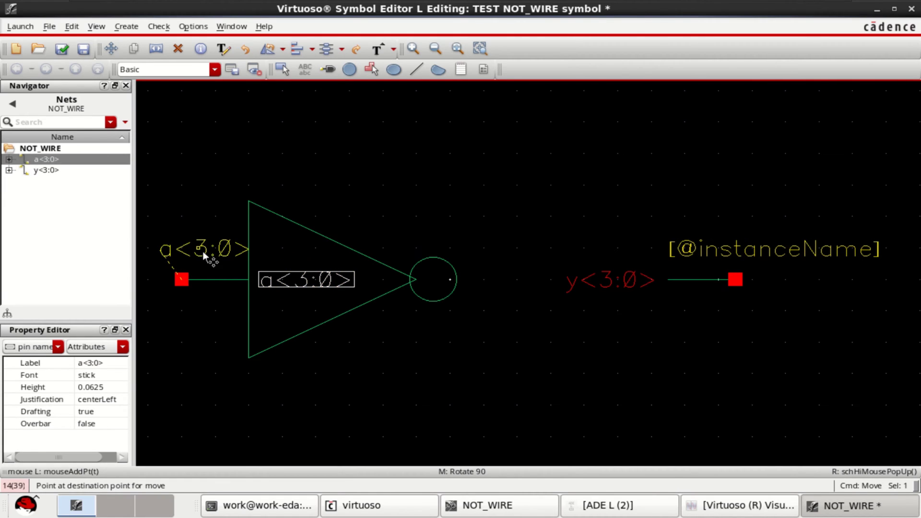
{"action": "left_click", "coordinate": [216, 247]}
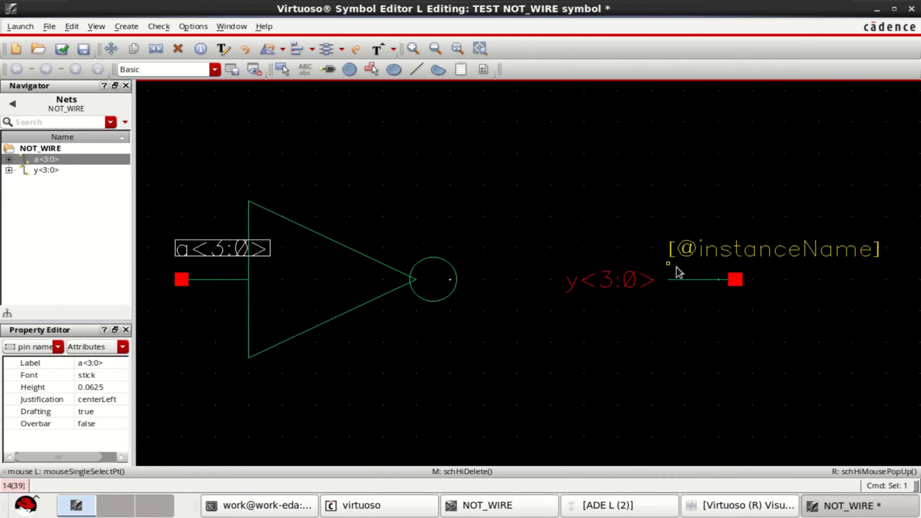
{"action": "left_click", "coordinate": [623, 288]}
{"action": "key", "text": "m"}
{"action": "left_click", "coordinate": [618, 245]}
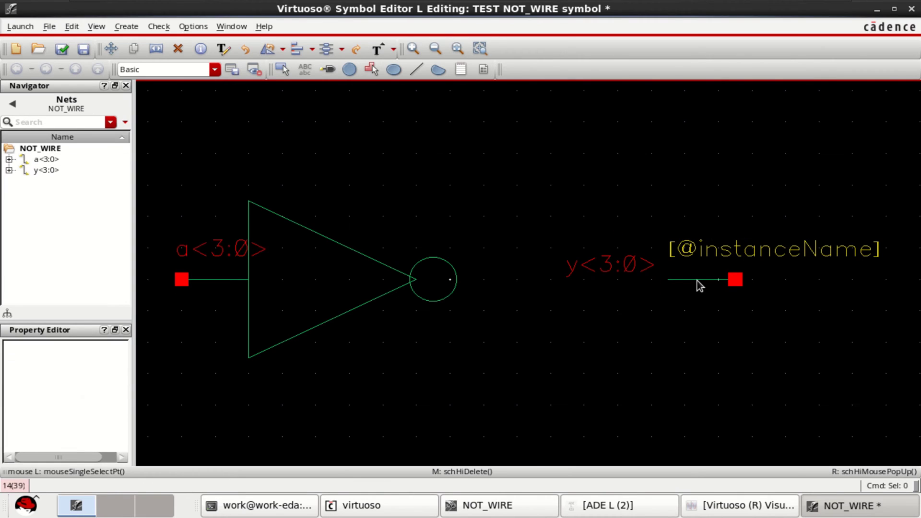
Move the y<3:0> pin together with its stub and name toward the inversion circle, leaving a small gap.
{"action": "left_click_drag", "start_coordinate": [819, 311], "coordinate": [540, 234]}
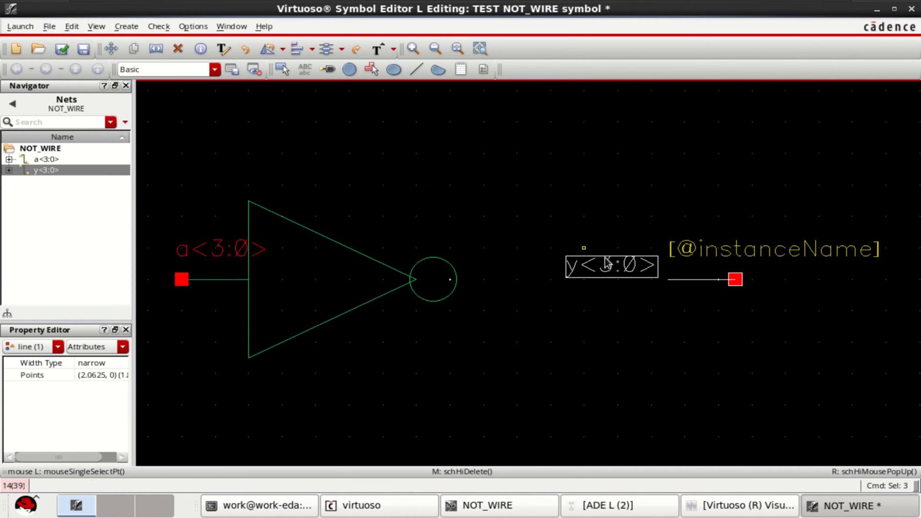
{"action": "key", "text": "m"}
{"action": "left_click", "coordinate": [735, 279]}
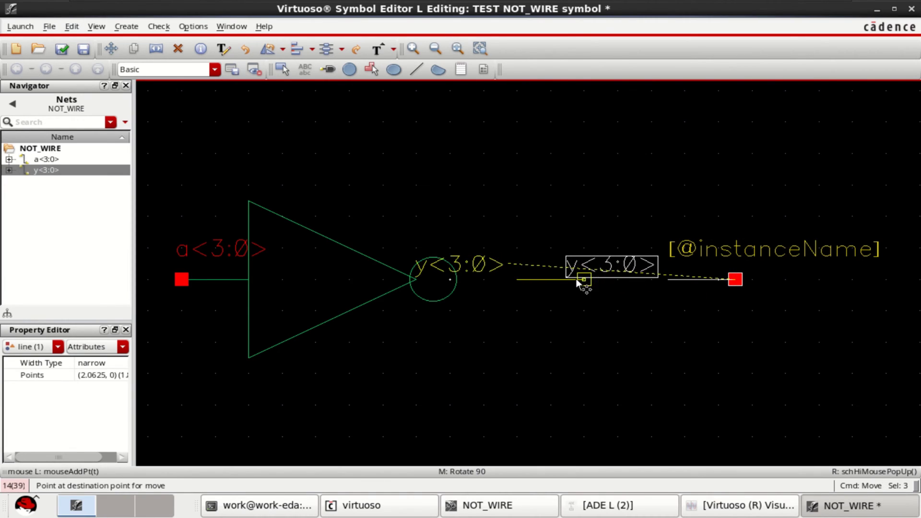
{"action": "left_click", "coordinate": [534, 279]}
{"action": "left_click", "coordinate": [517, 342]}
Move the y<3:0> pin name off the circle to a spot above the output stub.
{"action": "left_click", "coordinate": [405, 264]}
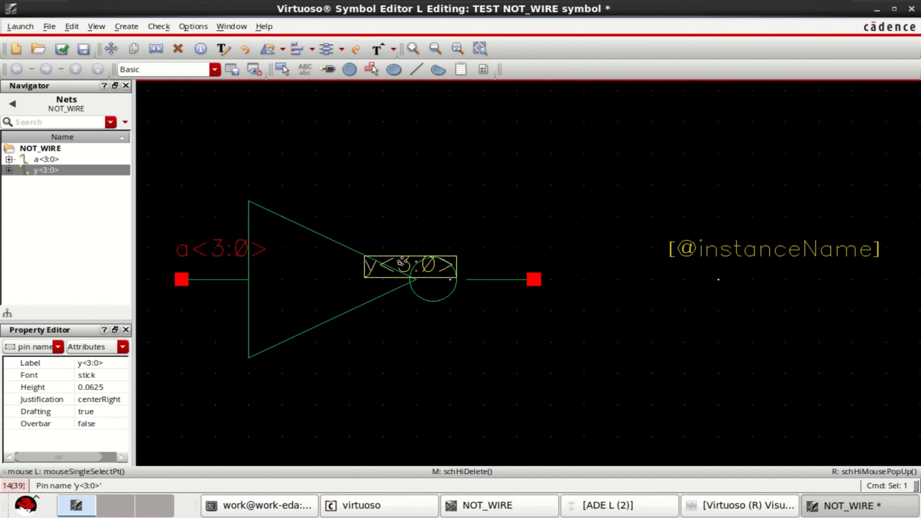
{"action": "key", "text": "m"}
{"action": "left_click", "coordinate": [516, 224]}
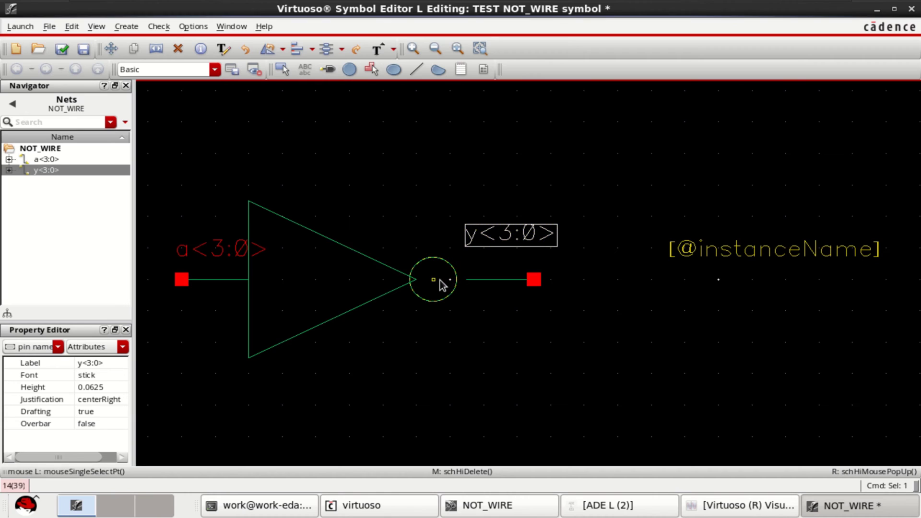
Delete the inversion circle and draw a new one of similar size at the triangle's tip.
{"action": "left_click", "coordinate": [438, 280]}
{"action": "key", "text": "Delete"}
{"action": "left_click", "coordinate": [349, 69]}
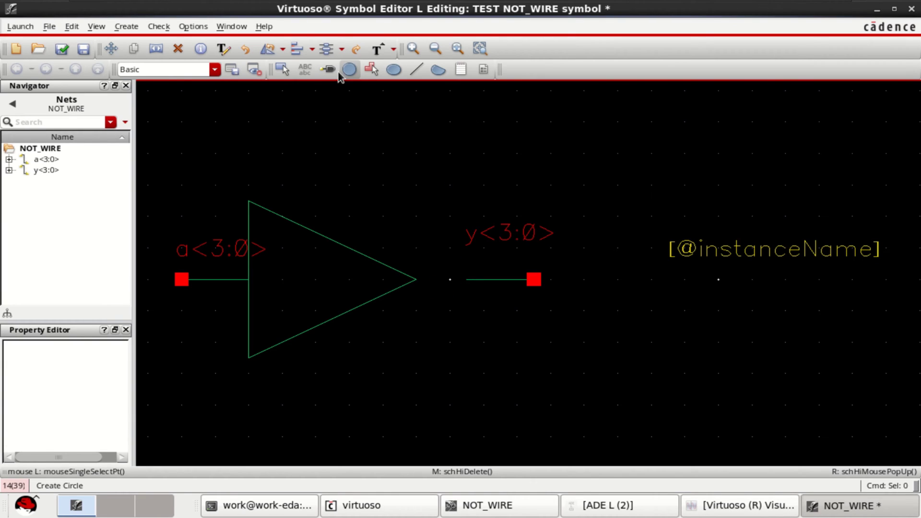
{"action": "left_click", "coordinate": [433, 279]}
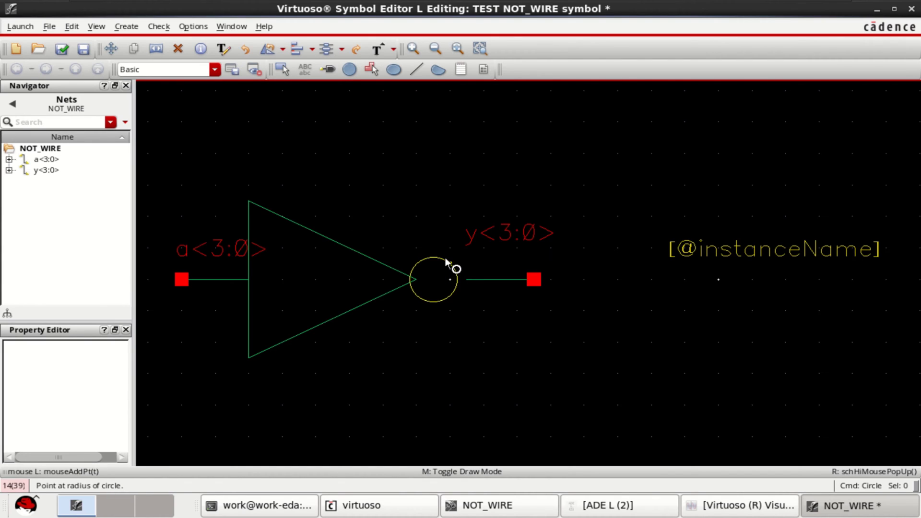
{"action": "left_click", "coordinate": [446, 261]}
{"action": "key", "text": "Escape"}
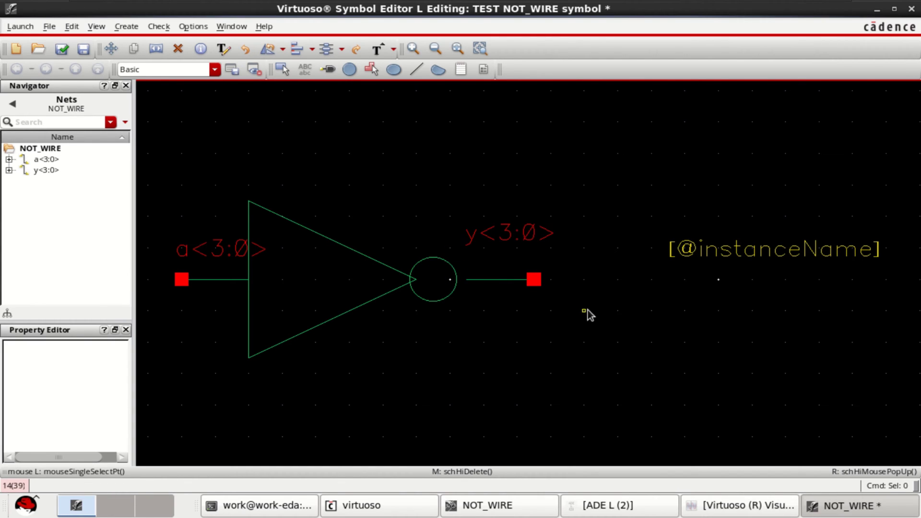
Move the y<3:0> pin and its stub to meet the circle, and place the pin name just above the stub.
{"action": "left_click_drag", "start_coordinate": [583, 311], "coordinate": [454, 249]}
{"action": "left_click", "coordinate": [454, 250]}
{"action": "key", "text": "m"}
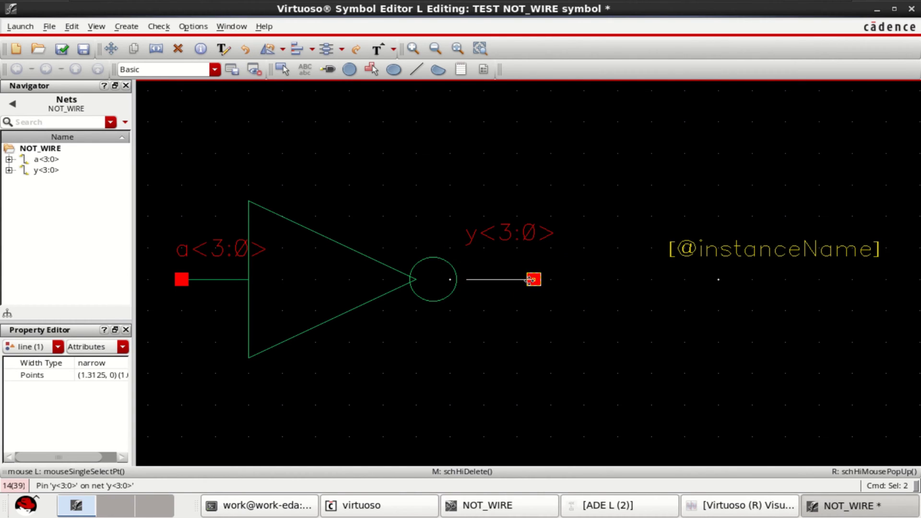
{"action": "left_click", "coordinate": [530, 280]}
{"action": "left_click", "coordinate": [512, 282]}
{"action": "left_click", "coordinate": [494, 230]}
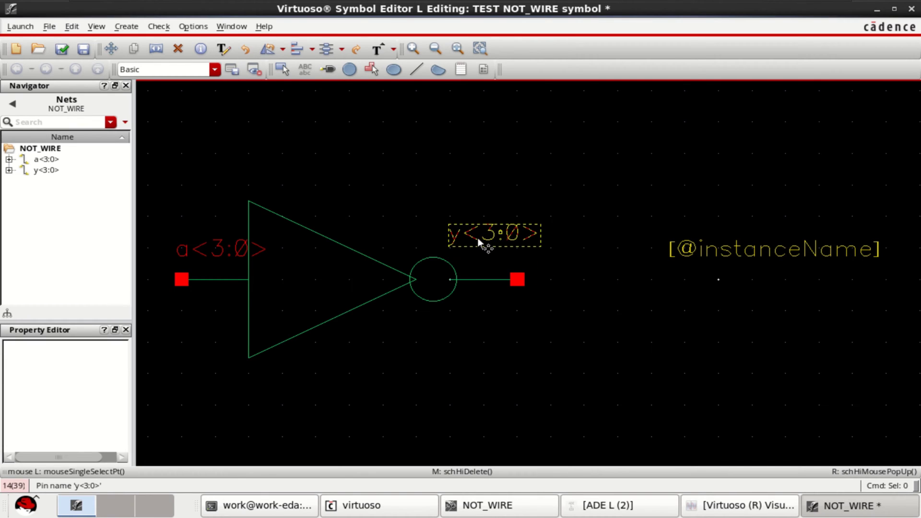
{"action": "left_click", "coordinate": [476, 247]}
{"action": "left_click", "coordinate": [719, 271]}
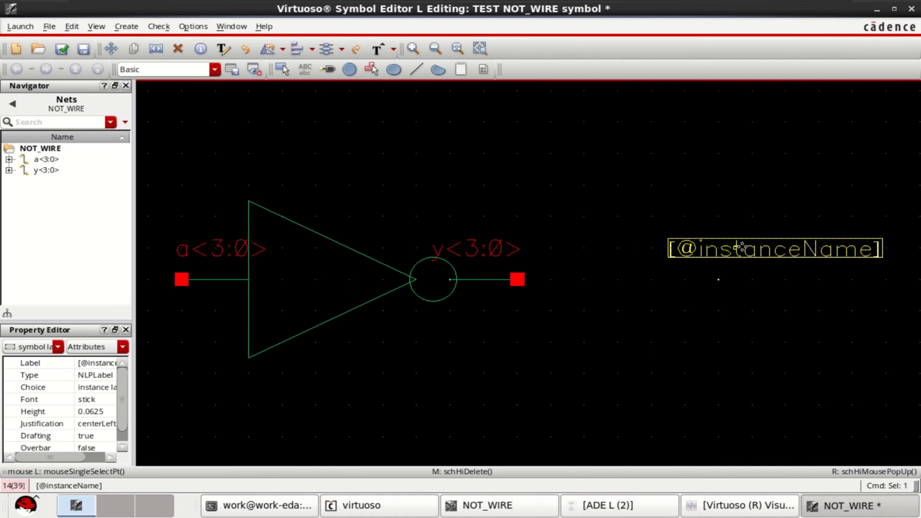
{"action": "key", "text": "q"}
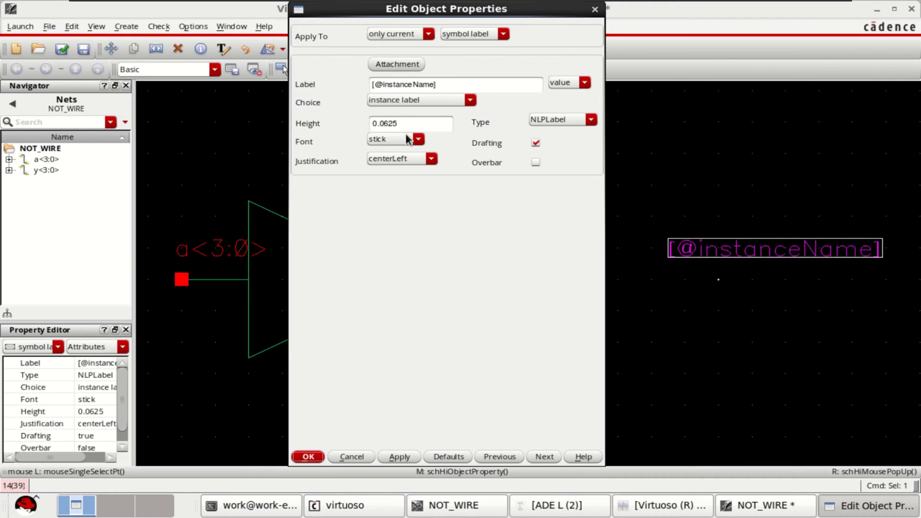
{"action": "left_click_drag", "start_coordinate": [443, 84], "coordinate": [344, 84]}
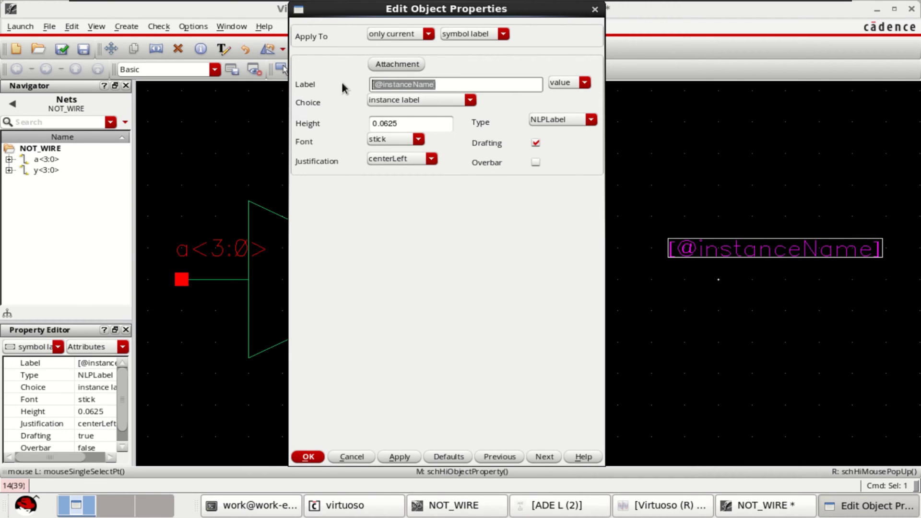
{"action": "type", "text": "X4"}
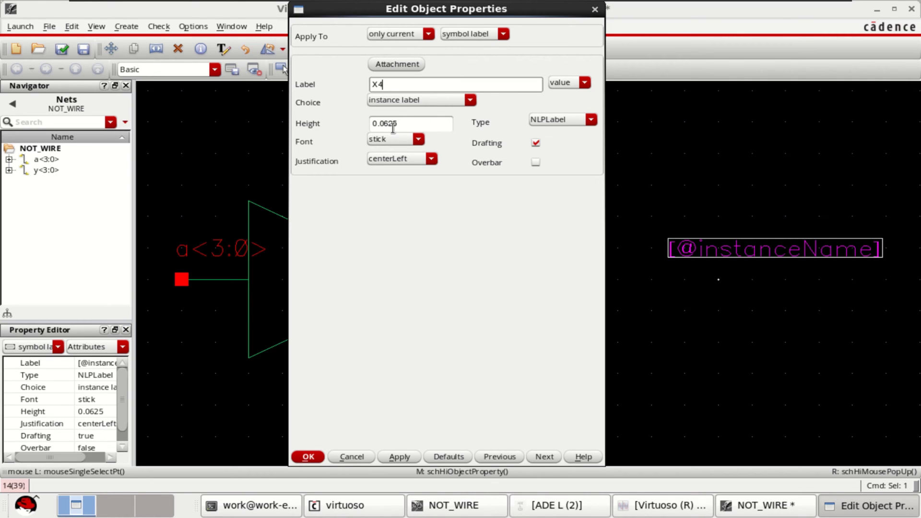
{"action": "left_click", "coordinate": [389, 124]}
{"action": "left_click_drag", "start_coordinate": [389, 124], "coordinate": [383, 123]}
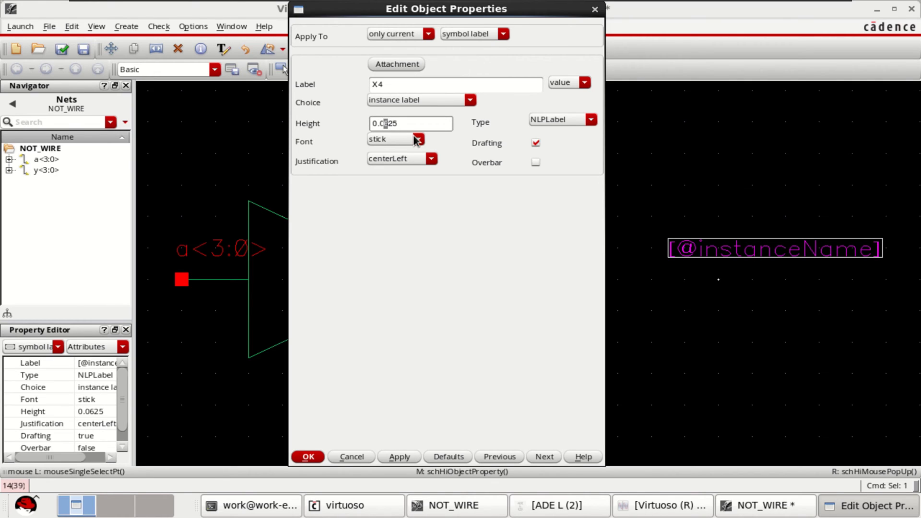
{"action": "type", "text": "9"}
{"action": "left_click", "coordinate": [418, 140]}
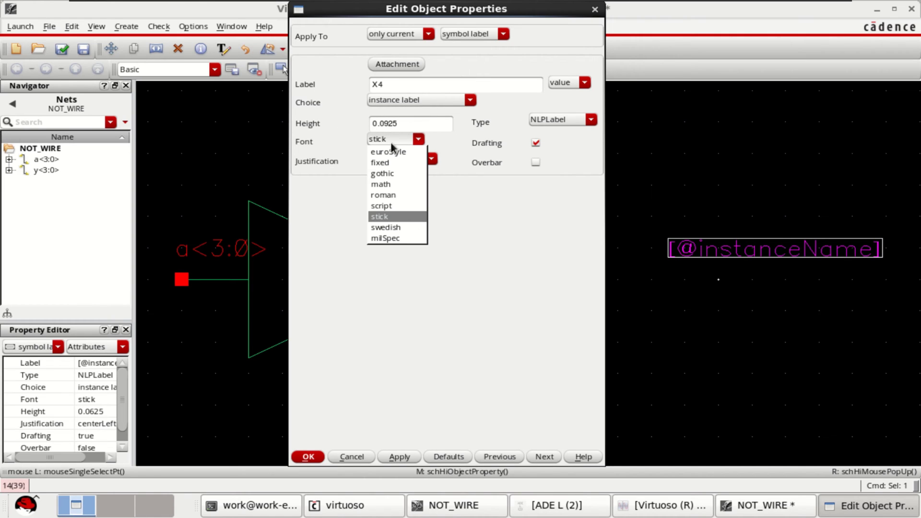
{"action": "left_click", "coordinate": [396, 194]}
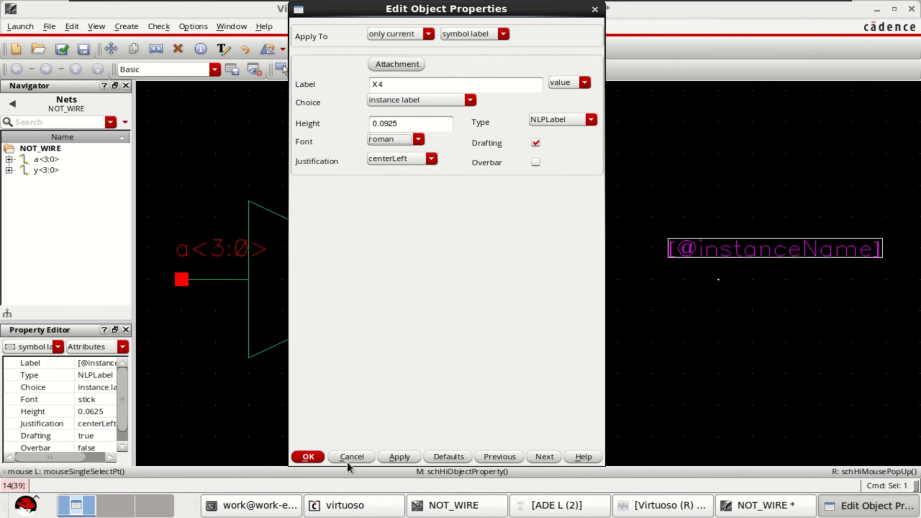
{"action": "left_click", "coordinate": [308, 456]}
Move the X4 label inside the triangle, level with the pins.
{"action": "left_click", "coordinate": [713, 316]}
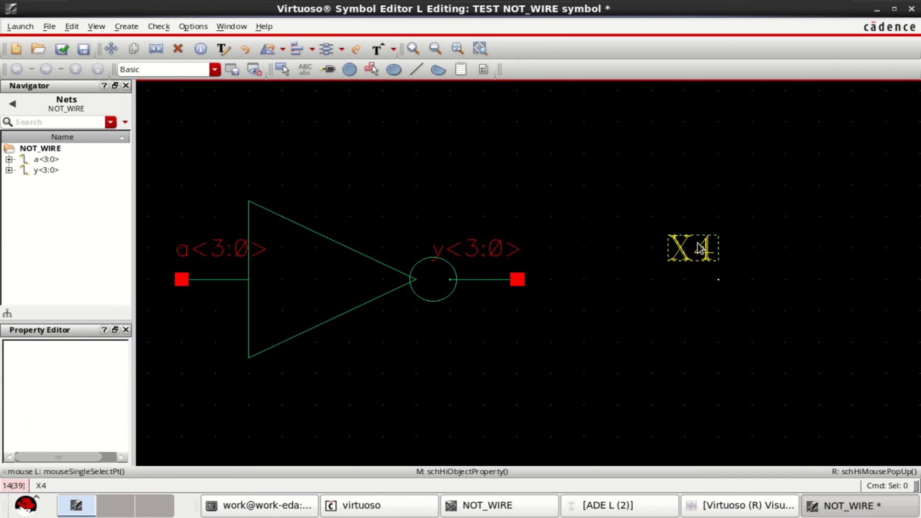
{"action": "key", "text": "m"}
{"action": "left_click", "coordinate": [324, 283]}
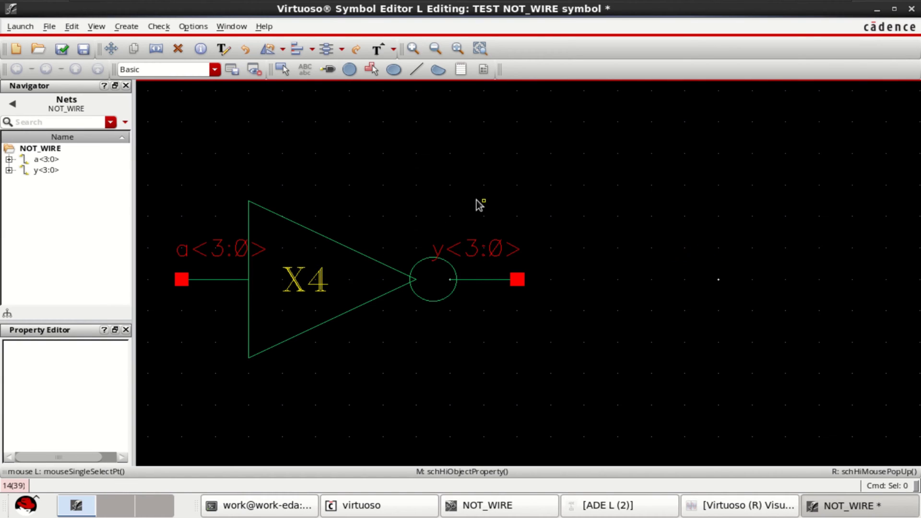
Check and save the NOT_WIRE symbol and close its editor window.
{"action": "key", "text": "f"}
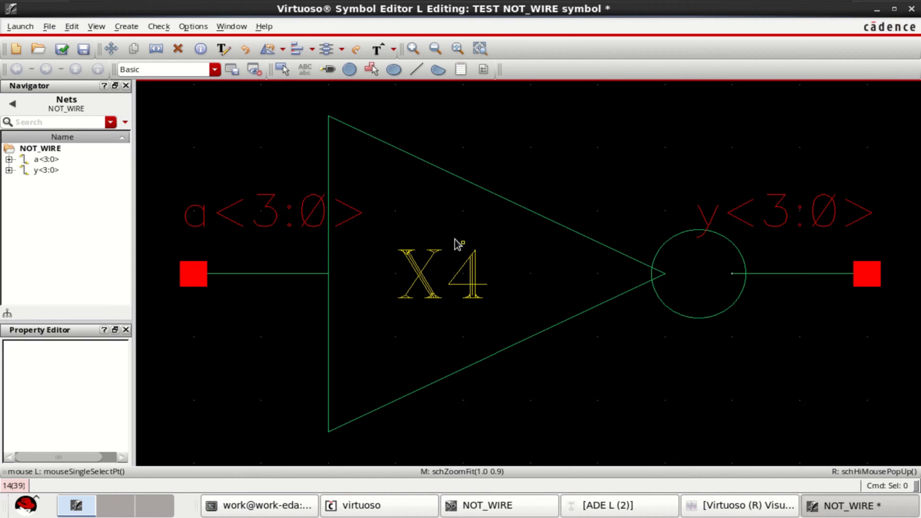
{"action": "left_click", "coordinate": [62, 48]}
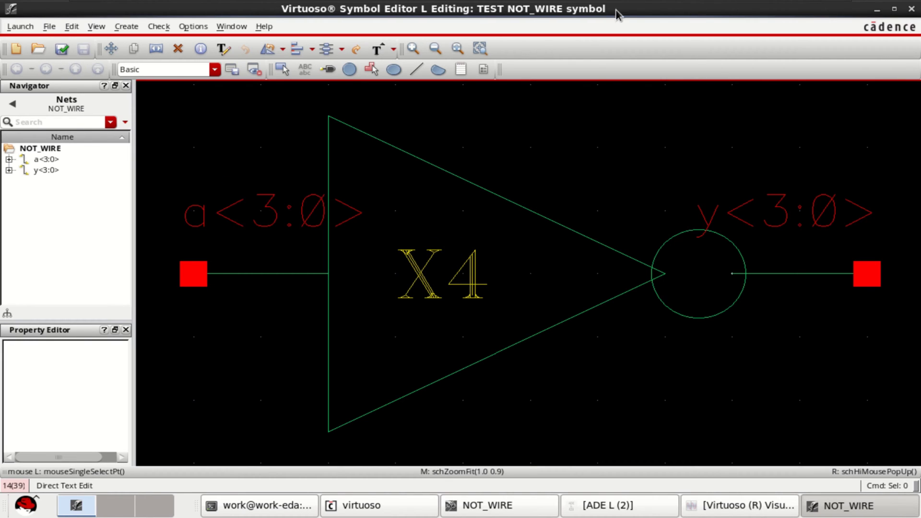
{"action": "left_click", "coordinate": [911, 9]}
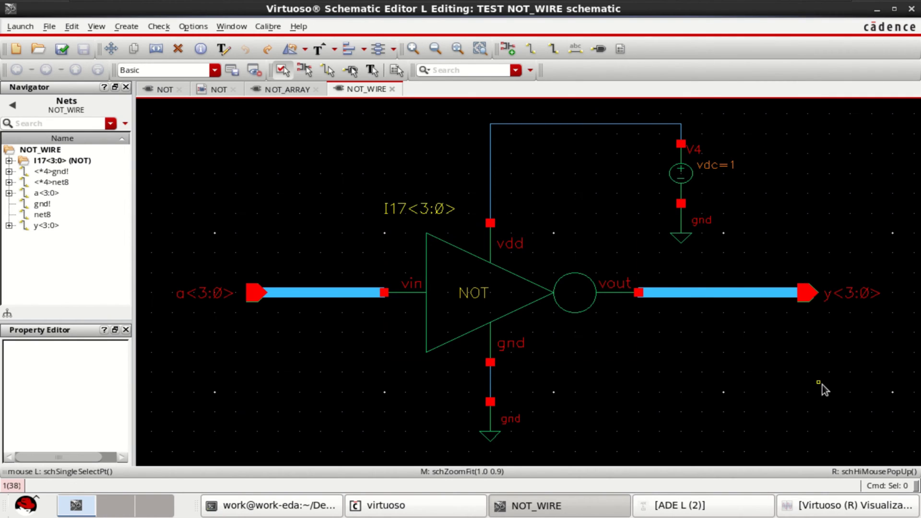
Create a new schematic cellview named NOT_WIRE_tb in the TEST library.
{"action": "left_click", "coordinate": [50, 26]}
{"action": "left_click", "coordinate": [67, 38]}
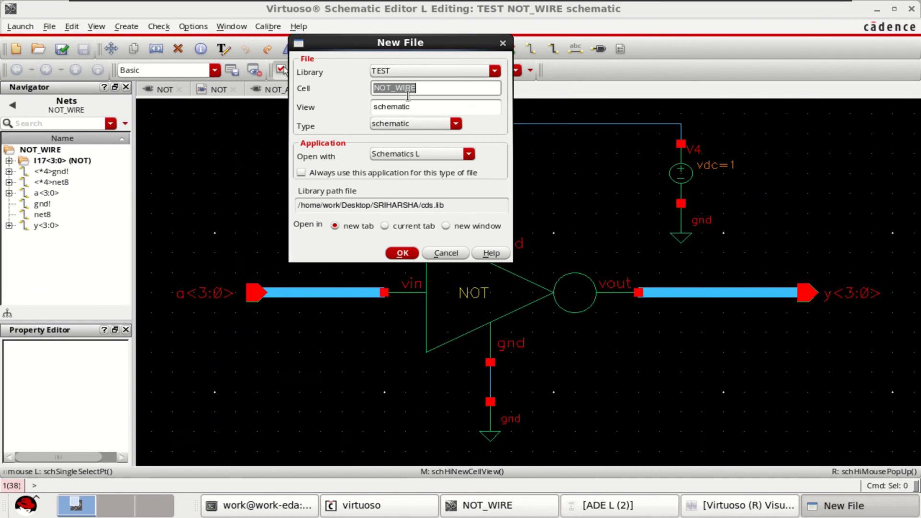
{"action": "left_click", "coordinate": [445, 90]}
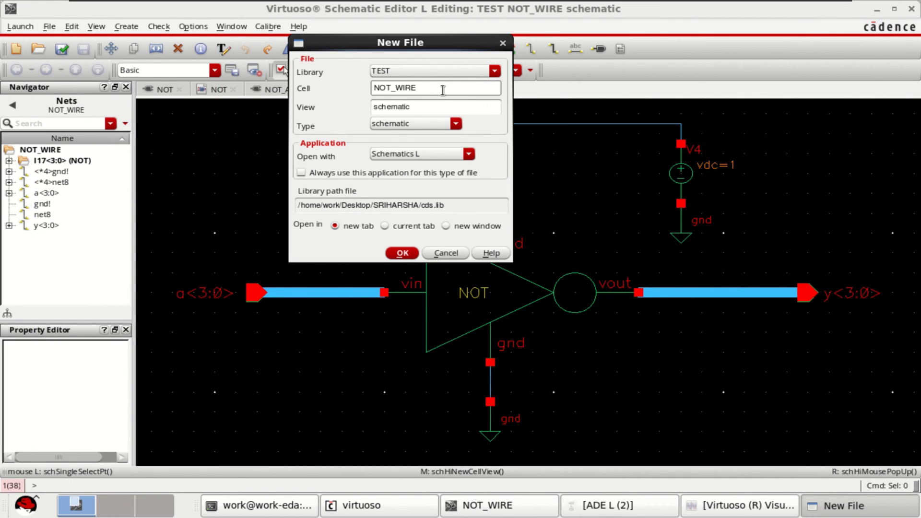
{"action": "type", "text": "_"}
{"action": "type", "text": "te"}
{"action": "left_click_drag", "start_coordinate": [432, 89], "coordinate": [426, 89]}
{"action": "type", "text": "tb"}
{"action": "left_click", "coordinate": [406, 254]}
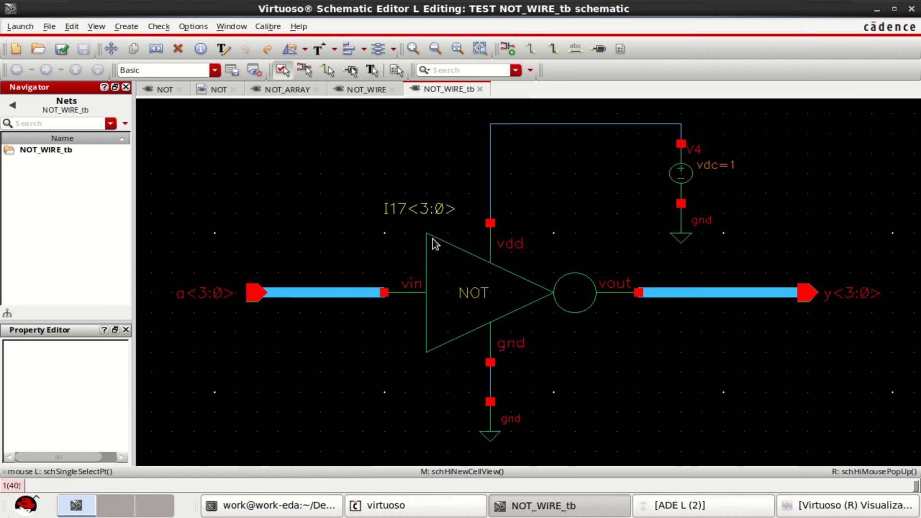
Start adding an instance and choose the NOT_WIRE symbol from the TEST library.
{"action": "left_click", "coordinate": [509, 49]}
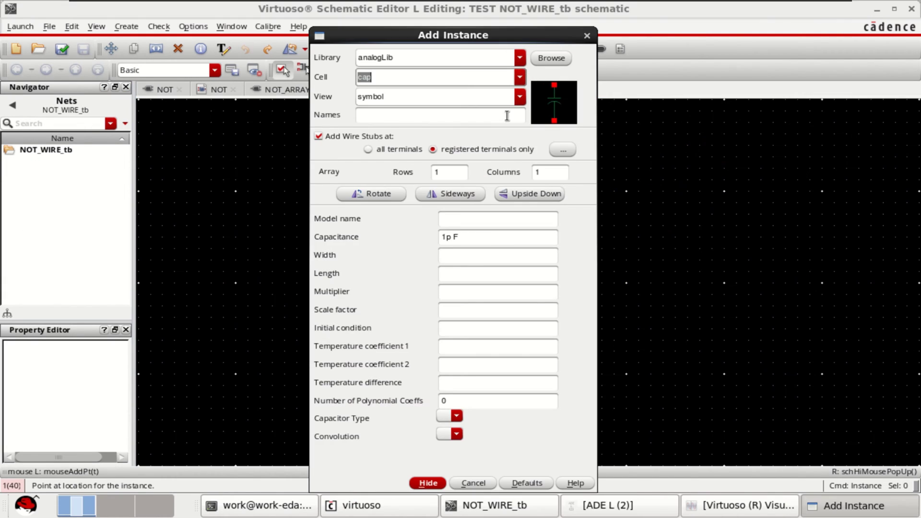
{"action": "left_click", "coordinate": [517, 59]}
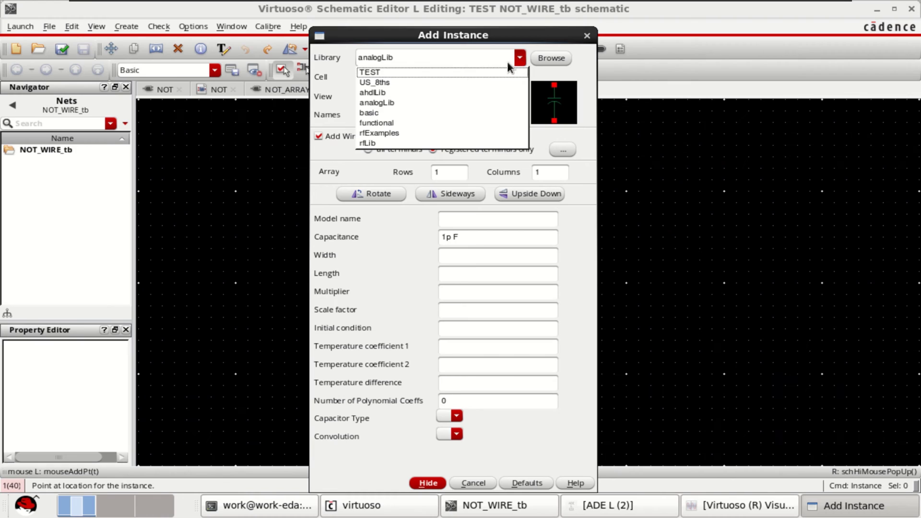
{"action": "left_click", "coordinate": [436, 71]}
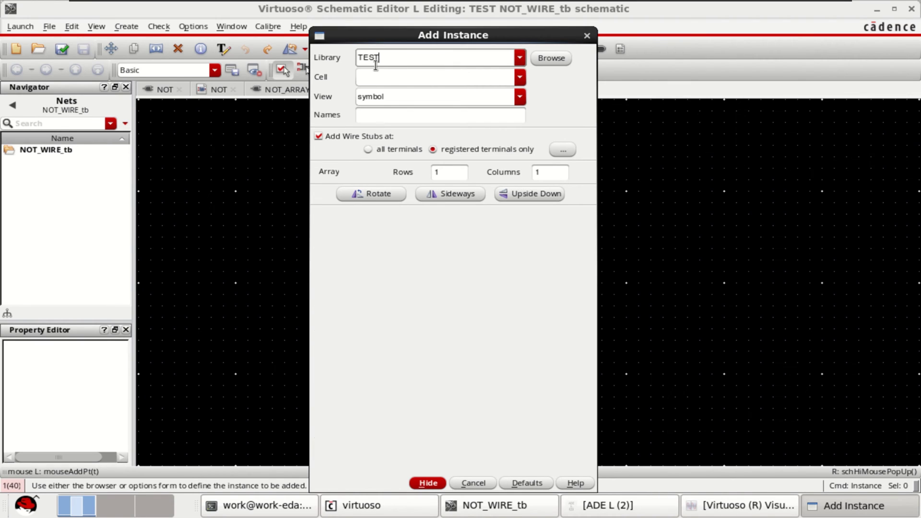
{"action": "left_click", "coordinate": [520, 79]}
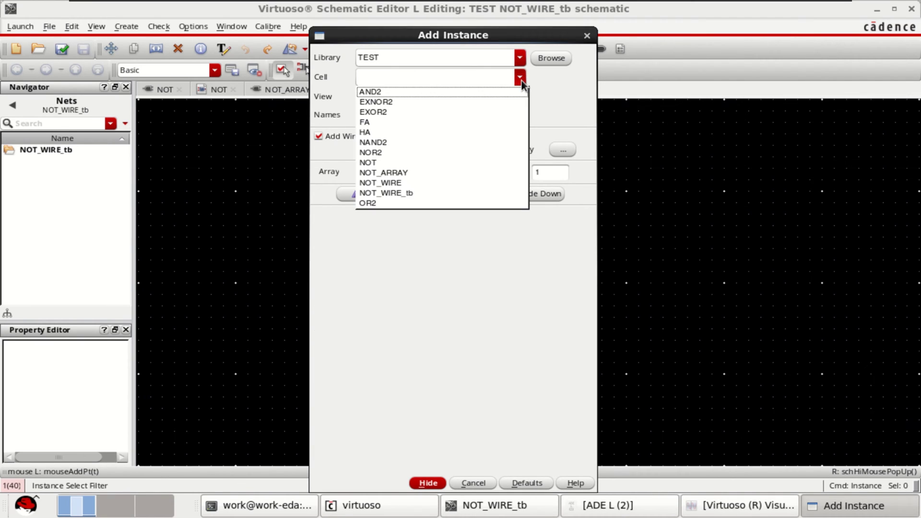
{"action": "left_click", "coordinate": [387, 183]}
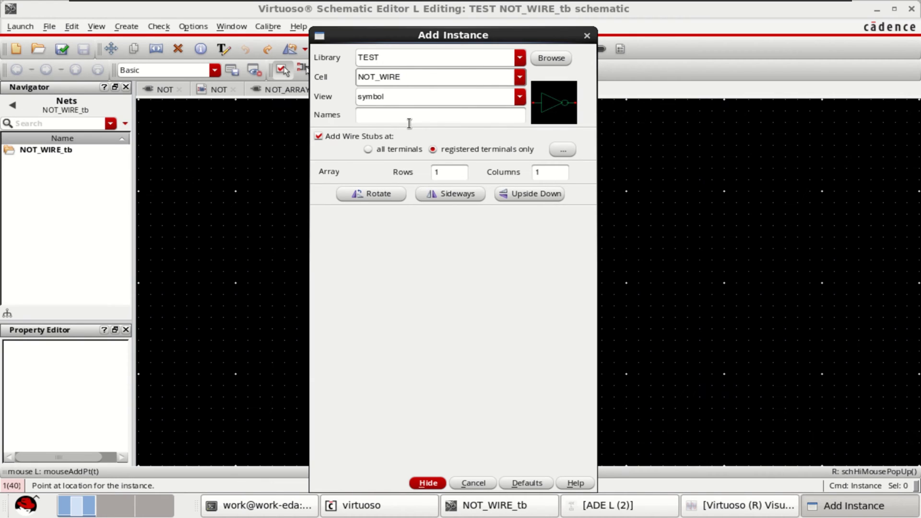
{"action": "left_click", "coordinate": [433, 172]}
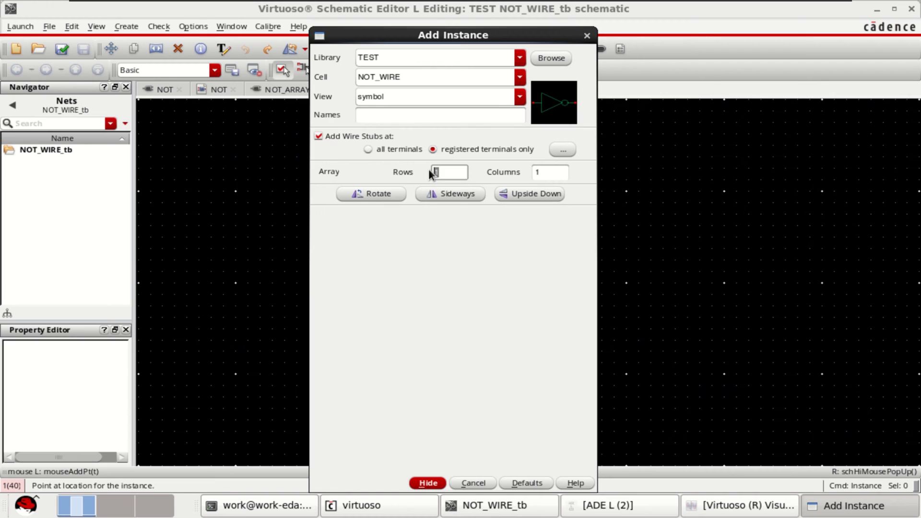
{"action": "type", "text": "4"}
{"action": "left_click", "coordinate": [428, 483]}
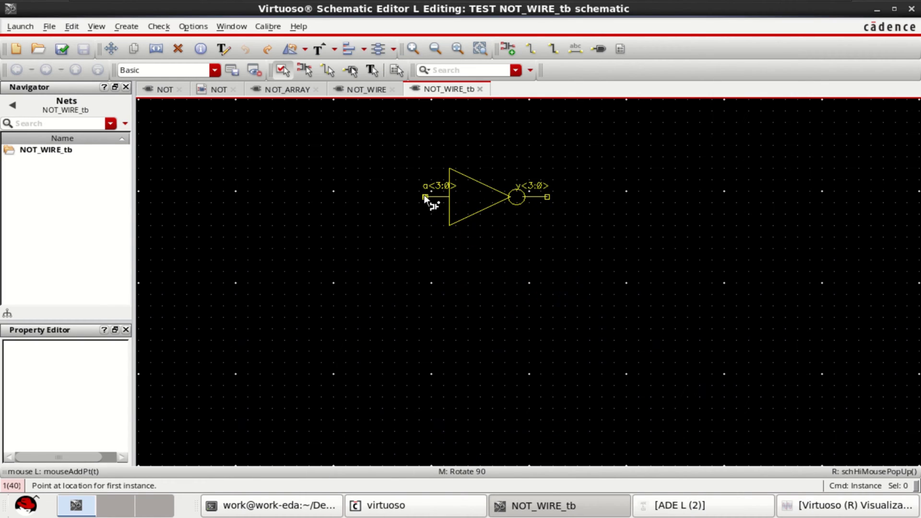
{"action": "left_click", "coordinate": [441, 195]}
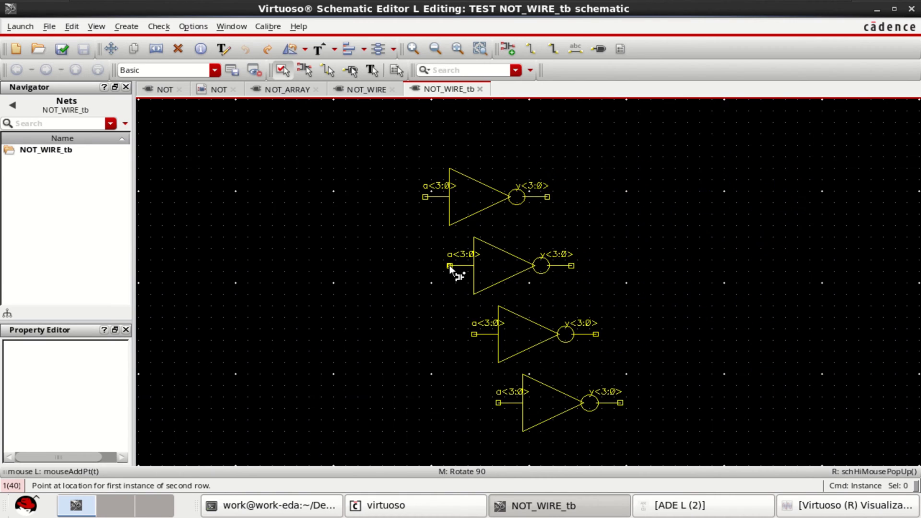
{"action": "key", "text": "Escape"}
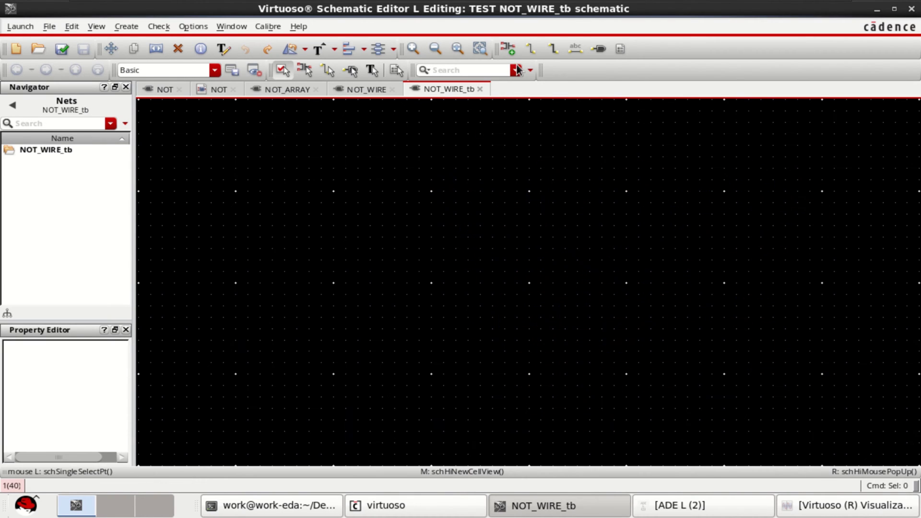
Place a single NOT_WIRE symbol instance in the middle of the testbench schematic.
{"action": "left_click", "coordinate": [510, 48]}
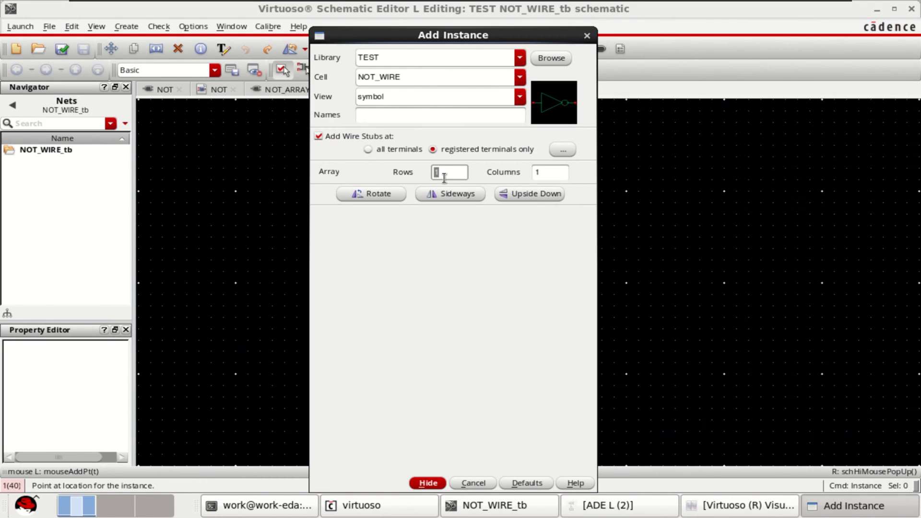
{"action": "left_click", "coordinate": [428, 483]}
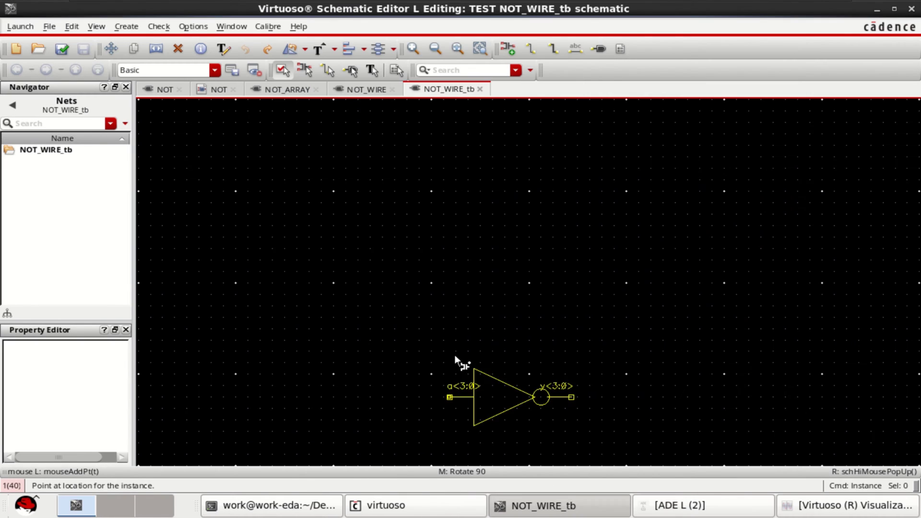
{"action": "left_click", "coordinate": [442, 242]}
{"action": "key", "text": "Escape"}
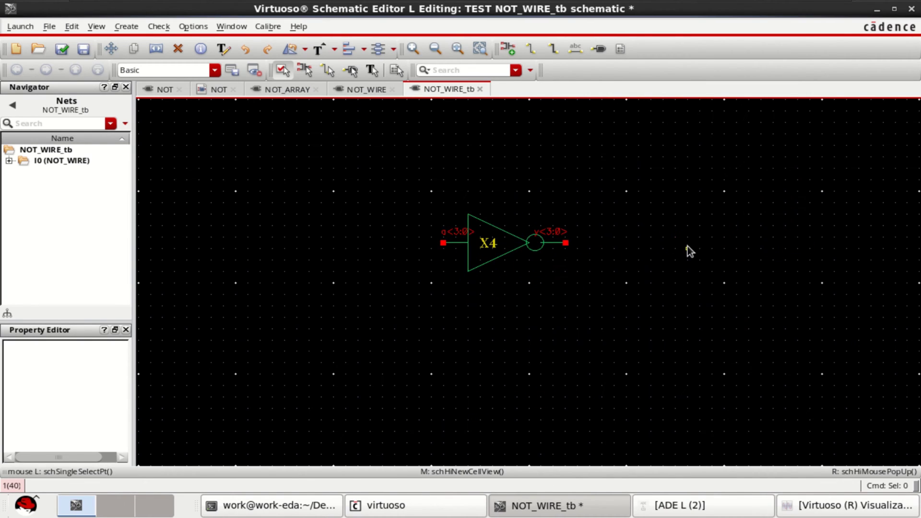
Place a vpulse source from analogLib below and to the left of the X4 inverter's input pin.
{"action": "key", "text": "f"}
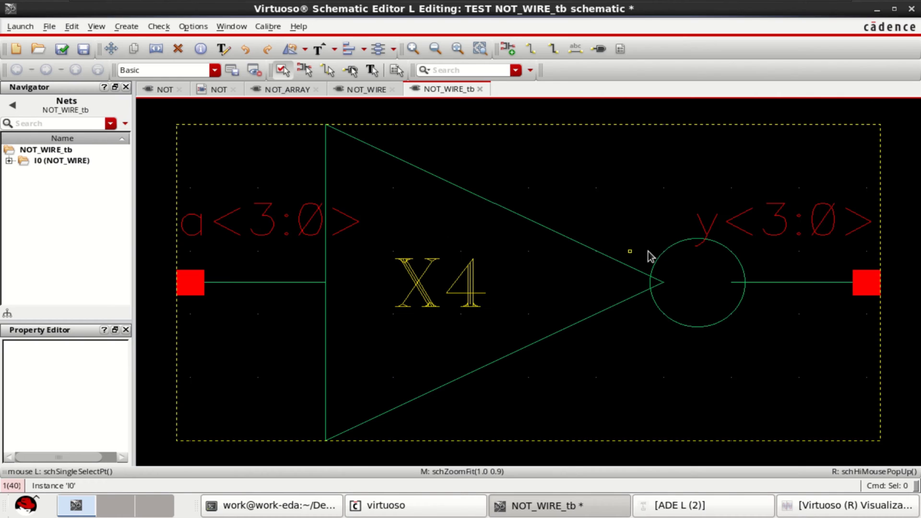
{"action": "scroll", "coordinate": [648, 251], "scroll_direction": "down", "scroll_amount": 1, "text": "ctrl"}
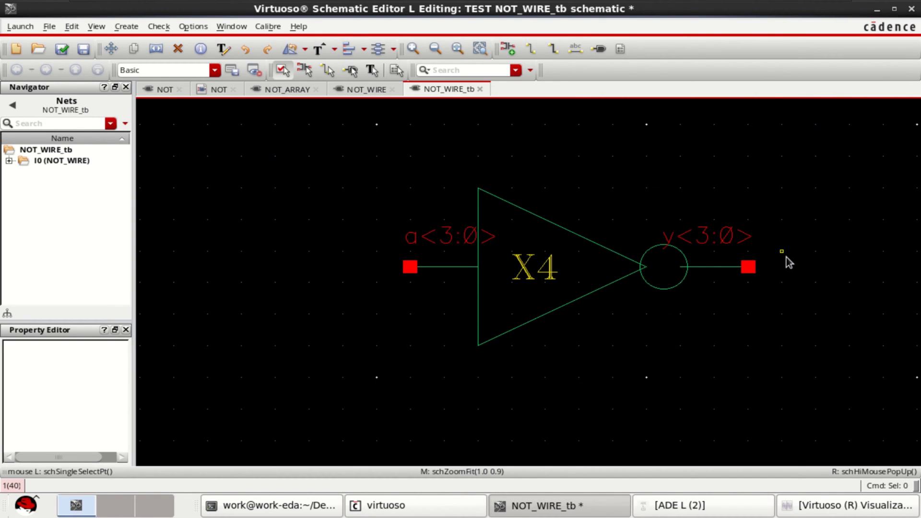
{"action": "scroll", "coordinate": [786, 257], "scroll_direction": "down", "scroll_amount": 1, "text": "ctrl"}
{"action": "scroll", "coordinate": [768, 256], "scroll_direction": "right", "scroll_amount": 1, "text": "shift"}
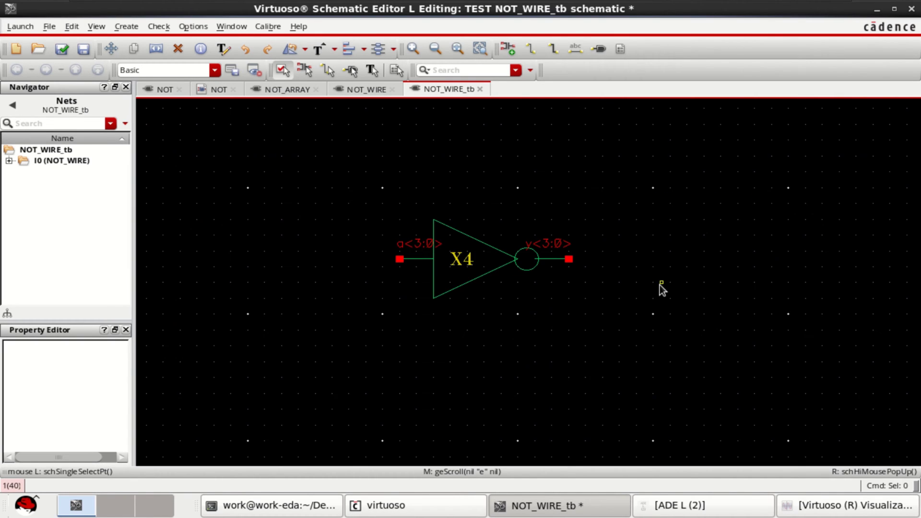
{"action": "left_click", "coordinate": [510, 48]}
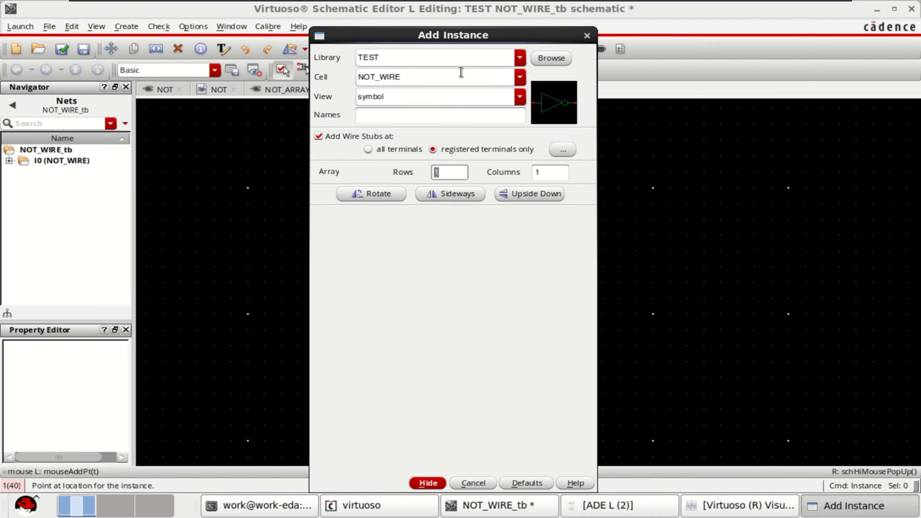
{"action": "left_click", "coordinate": [519, 59]}
{"action": "left_click", "coordinate": [413, 101]}
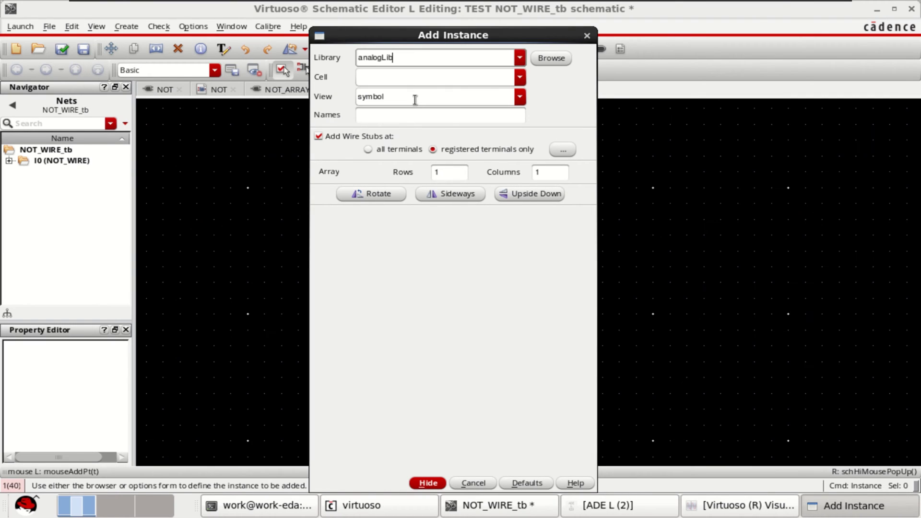
{"action": "left_click", "coordinate": [398, 78]}
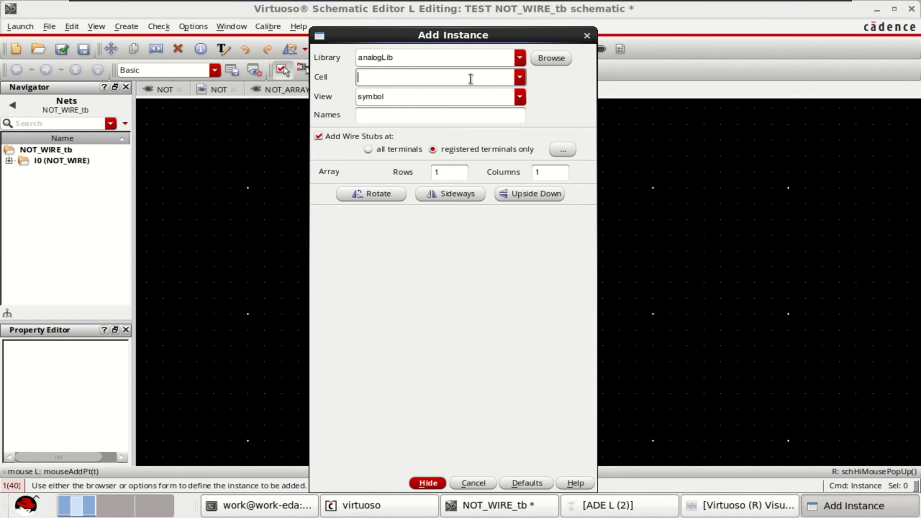
{"action": "type", "text": "vpulse"}
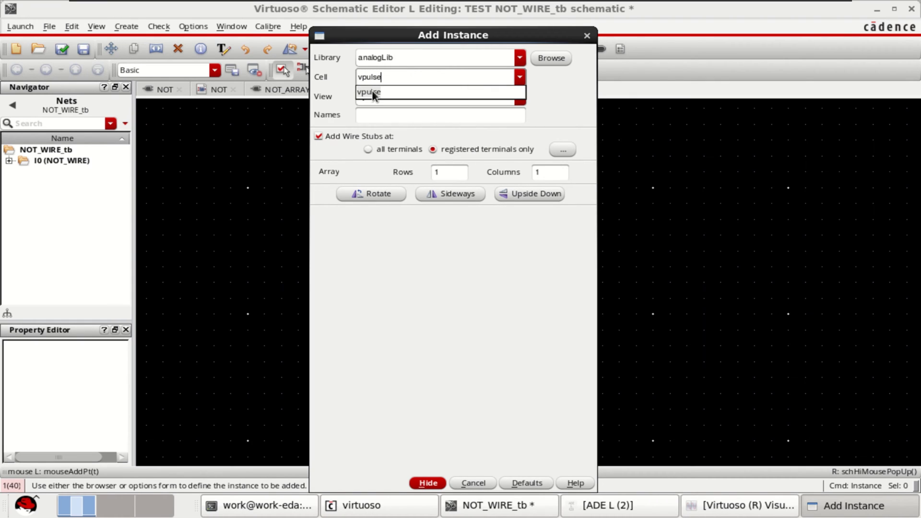
{"action": "left_click", "coordinate": [374, 93]}
{"action": "left_click", "coordinate": [428, 483]}
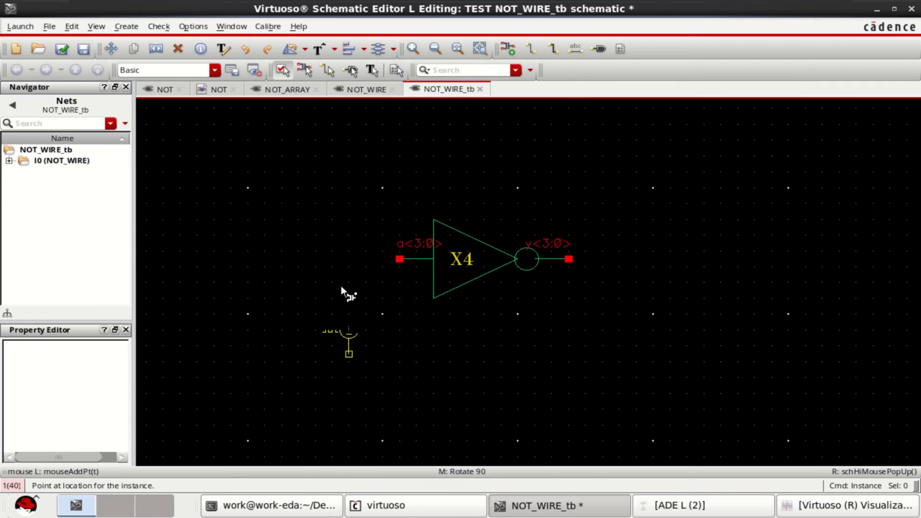
{"action": "left_click", "coordinate": [338, 278]}
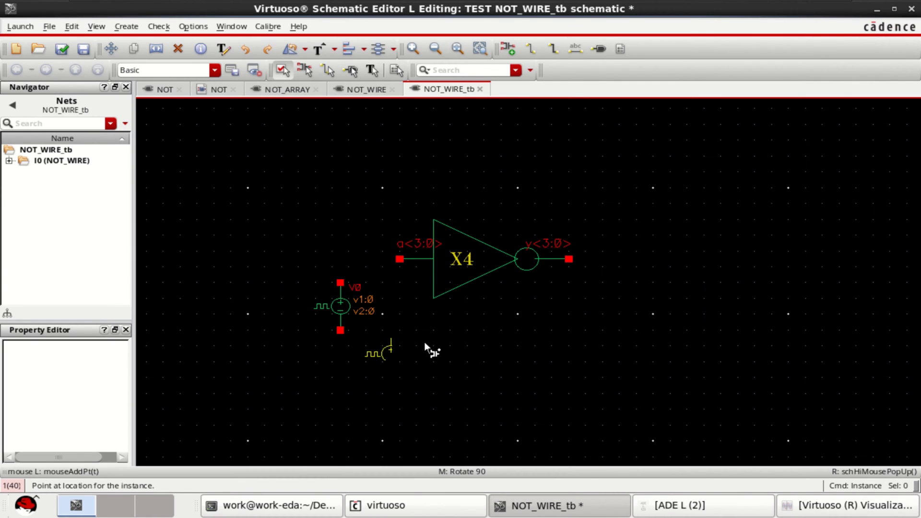
{"action": "key", "text": "Escape"}
Place an analogLib gnd symbol directly below the vpulse source.
{"action": "left_click", "coordinate": [505, 50]}
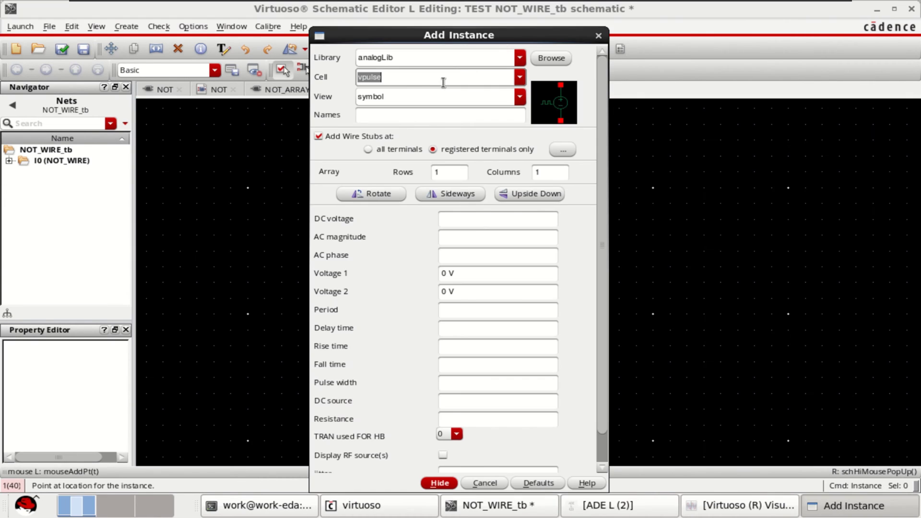
{"action": "type", "text": "gnd"}
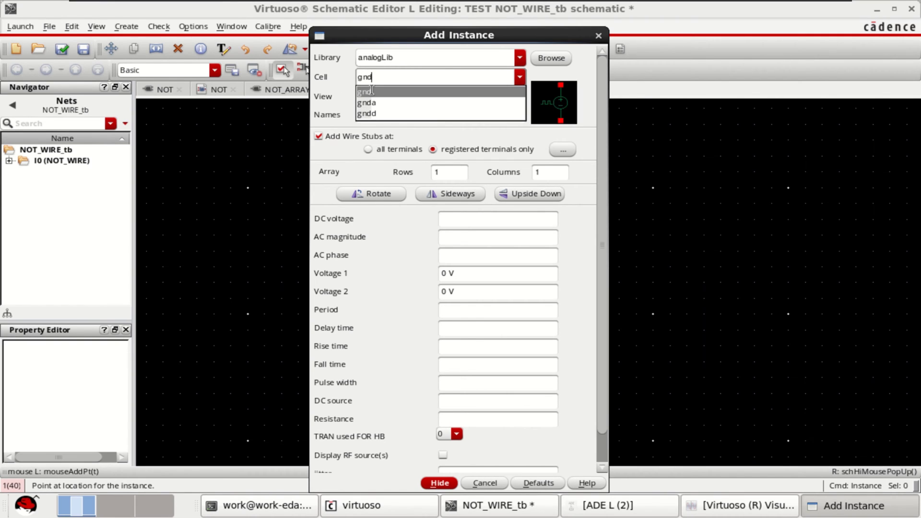
{"action": "left_click", "coordinate": [367, 91]}
{"action": "left_click", "coordinate": [440, 483]}
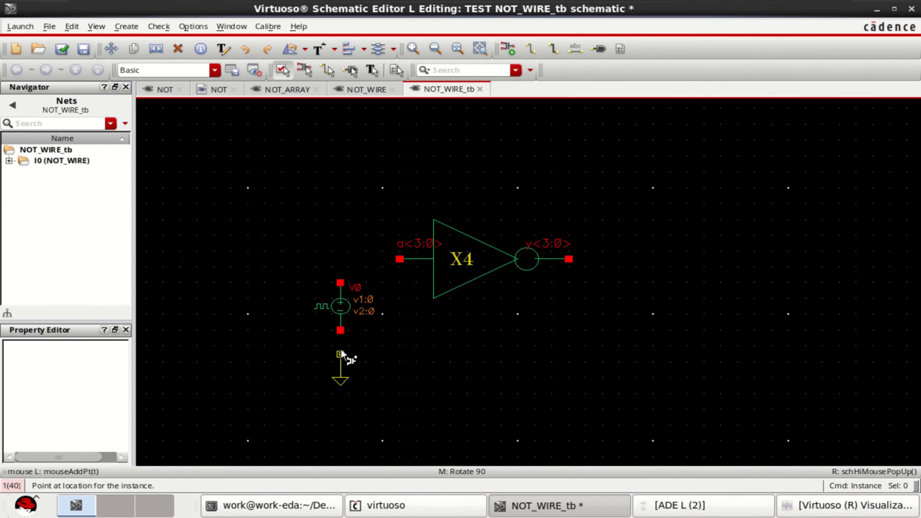
{"action": "left_click", "coordinate": [341, 343]}
{"action": "key", "text": "Escape"}
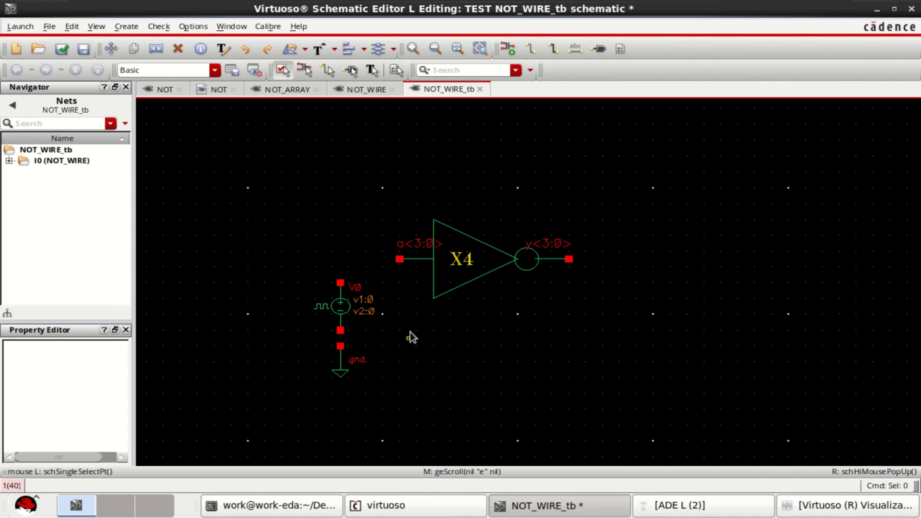
Wire the inverter's a<3:0> pin to the vpulse source's positive terminal and the gnd symbol to its negative terminal.
{"action": "left_click", "coordinate": [530, 48]}
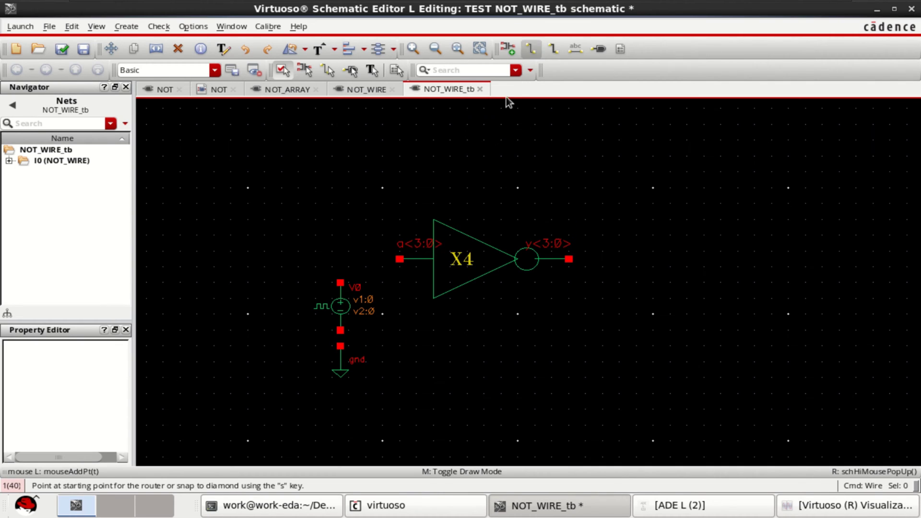
{"action": "left_click", "coordinate": [396, 258]}
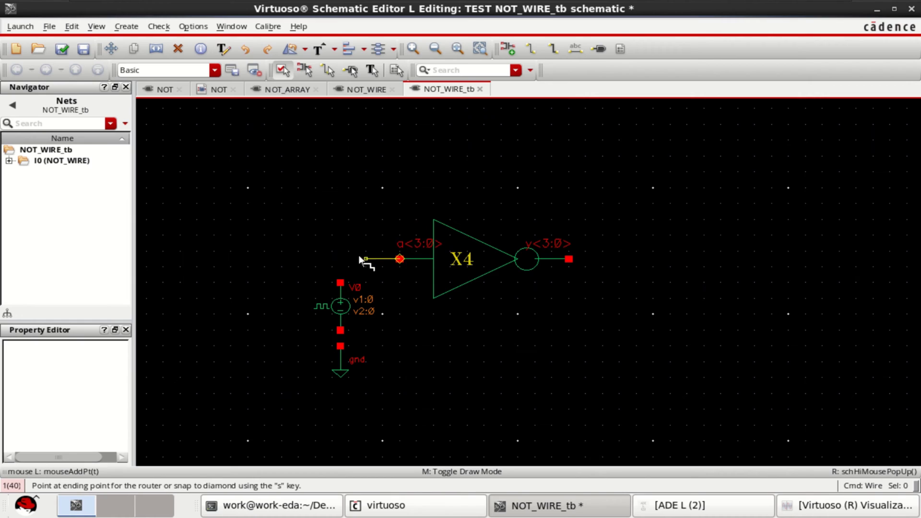
{"action": "left_click", "coordinate": [341, 282]}
{"action": "left_click", "coordinate": [341, 346]}
{"action": "left_click", "coordinate": [341, 331]}
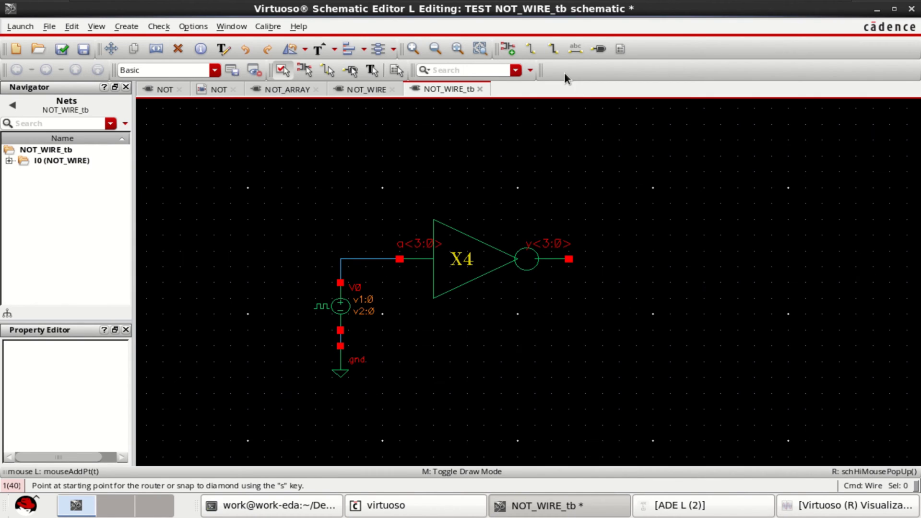
Draw a long straight wide wire to the right from the inverter's y<3:0> output pin.
{"action": "left_click", "coordinate": [553, 49]}
{"action": "left_click", "coordinate": [567, 258]}
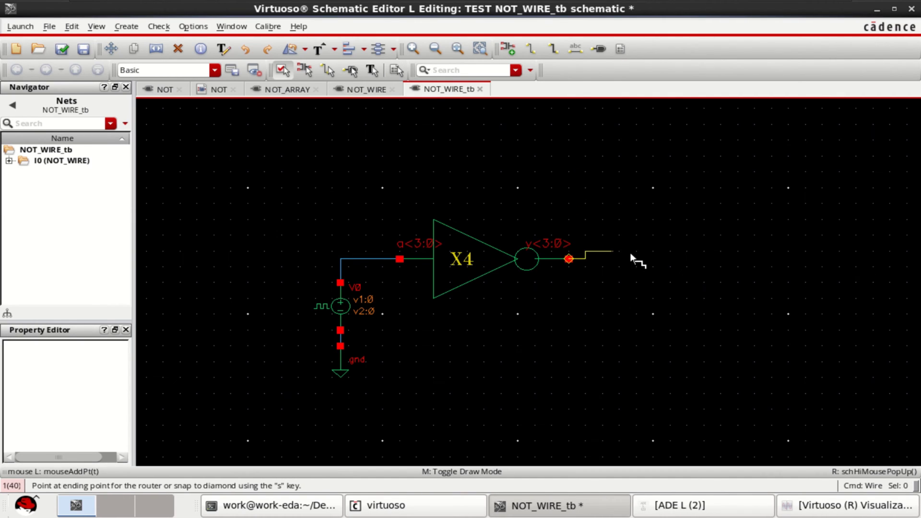
{"action": "double_click", "coordinate": [805, 258]}
{"action": "key", "text": "Escape"}
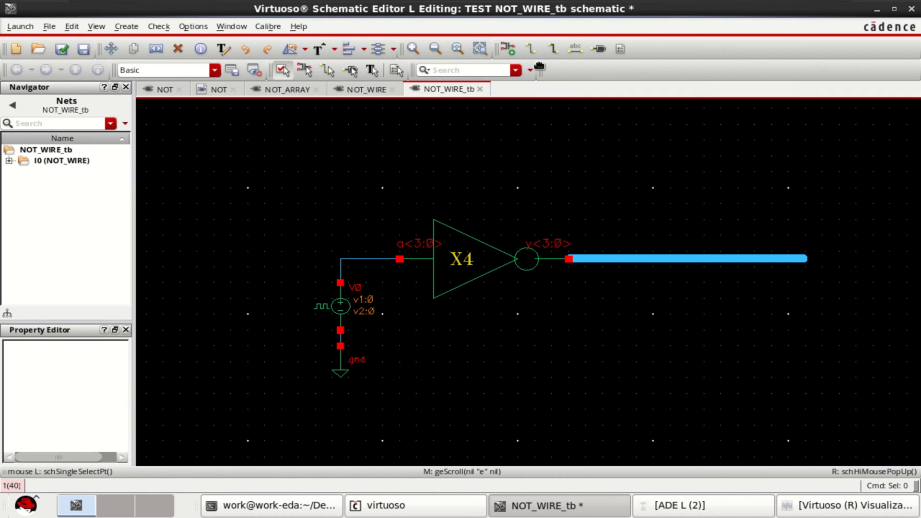
Place four analogLib cap symbols in a row below the wide output wire.
{"action": "left_click", "coordinate": [513, 48]}
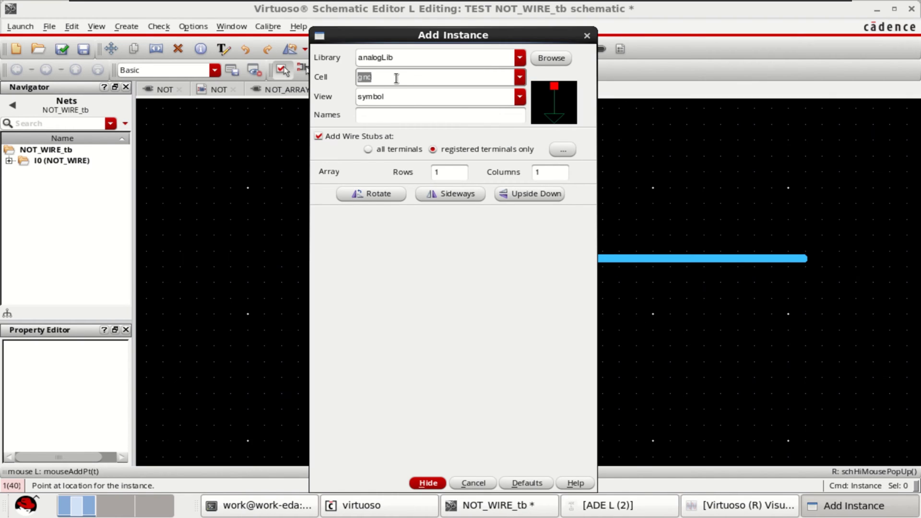
{"action": "type", "text": "cap"}
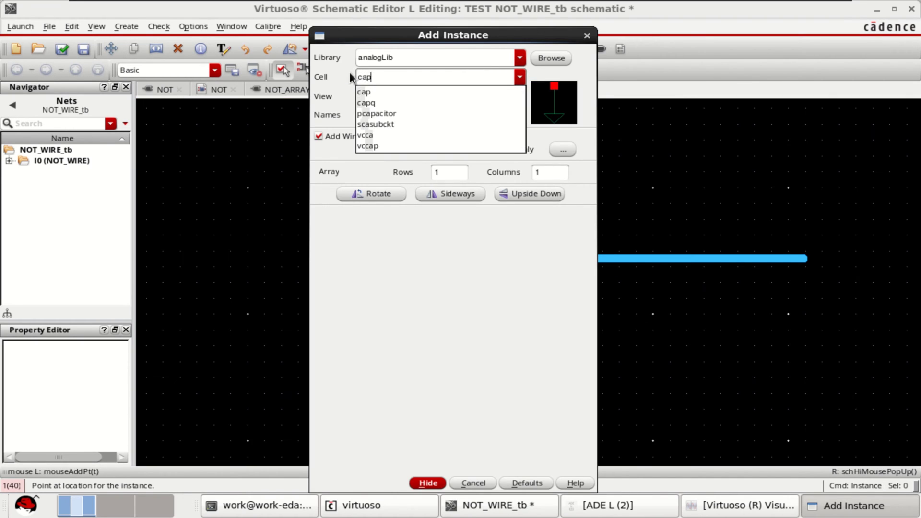
{"action": "left_click", "coordinate": [363, 93]}
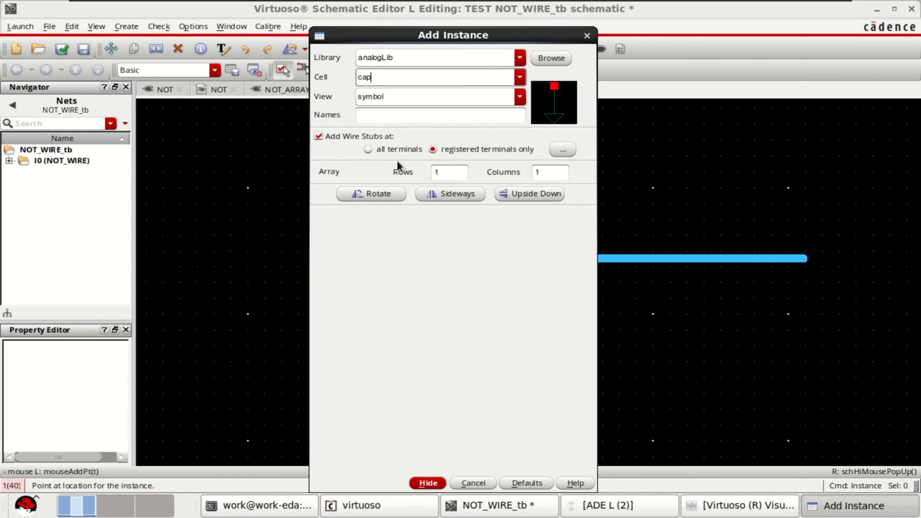
{"action": "left_click", "coordinate": [429, 485]}
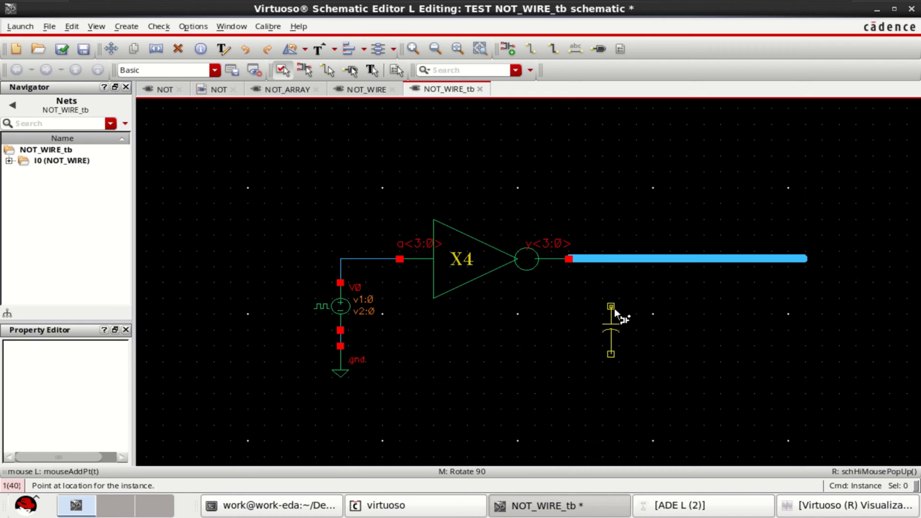
{"action": "left_click", "coordinate": [614, 308]}
{"action": "left_click", "coordinate": [687, 306]}
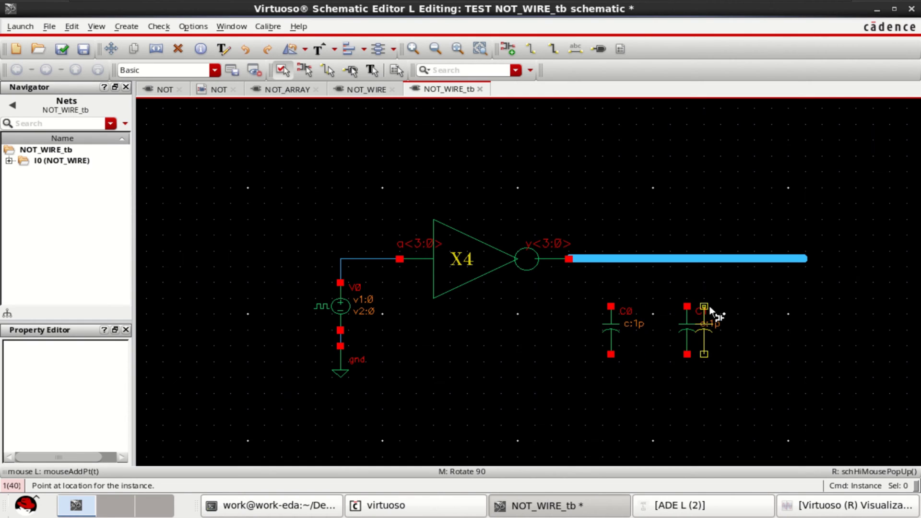
{"action": "left_click", "coordinate": [753, 307]}
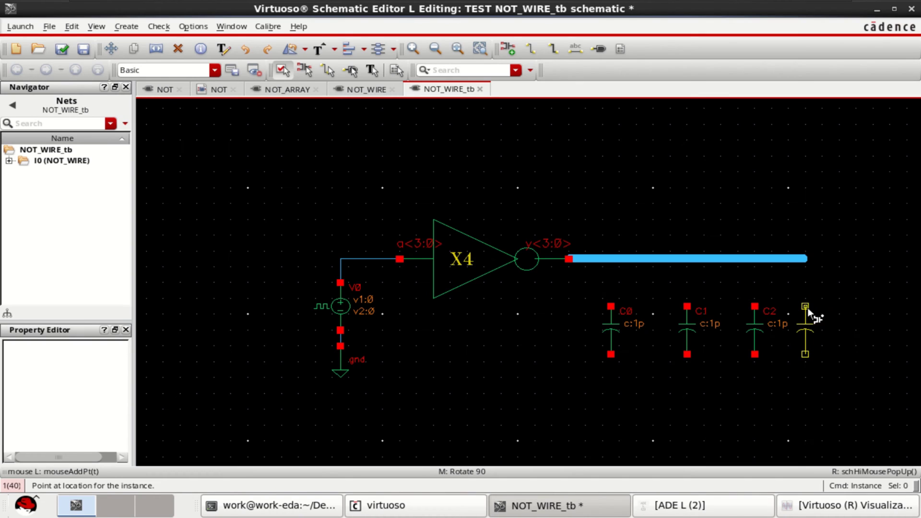
{"action": "left_click", "coordinate": [808, 307]}
{"action": "key", "text": "Escape"}
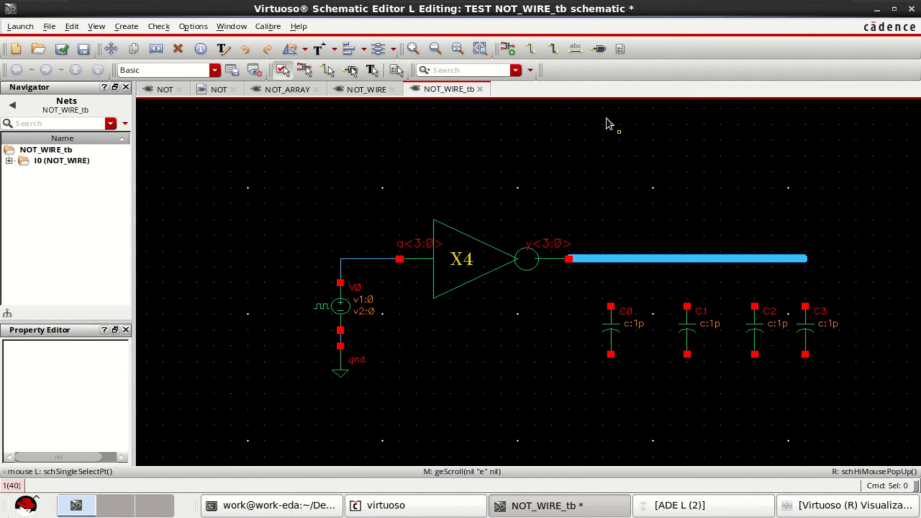
Wire the upper terminal of each of the four capacitors straight up to the wide output wire.
{"action": "left_click", "coordinate": [530, 50]}
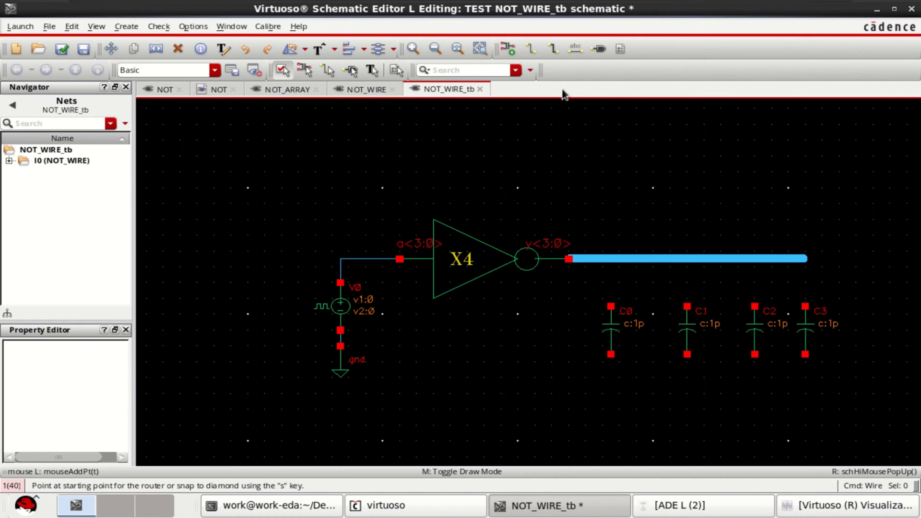
{"action": "scroll", "coordinate": [652, 226], "scroll_direction": "up", "scroll_amount": 1, "text": "ctrl"}
{"action": "left_click", "coordinate": [665, 291]}
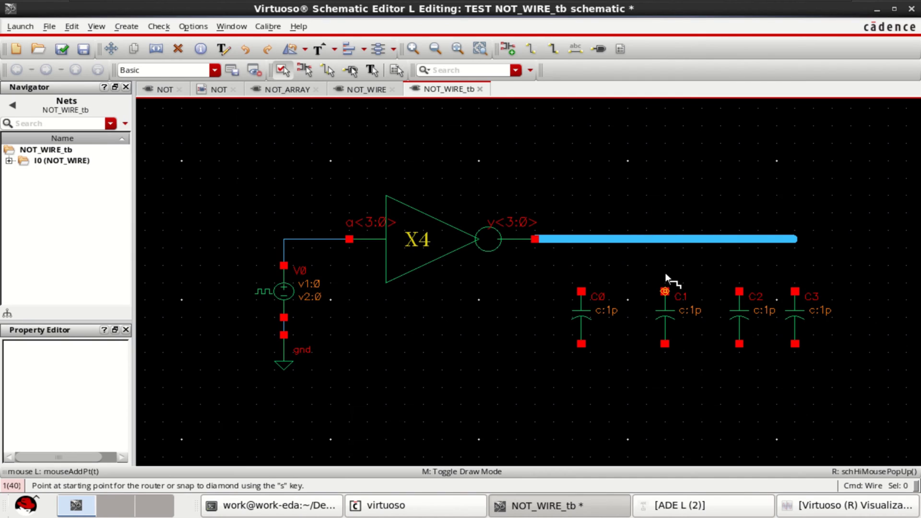
{"action": "left_click", "coordinate": [666, 239]}
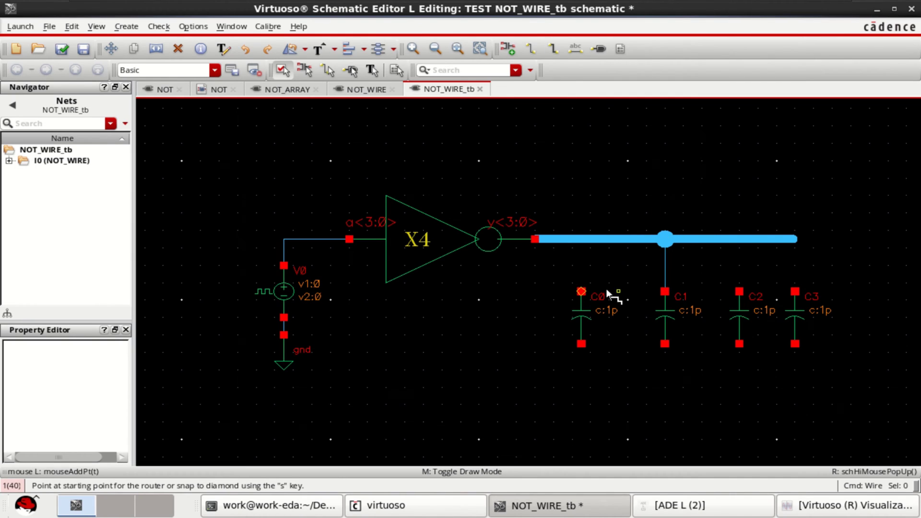
{"action": "left_click", "coordinate": [581, 290]}
{"action": "left_click", "coordinate": [582, 240]}
{"action": "left_click", "coordinate": [739, 291]}
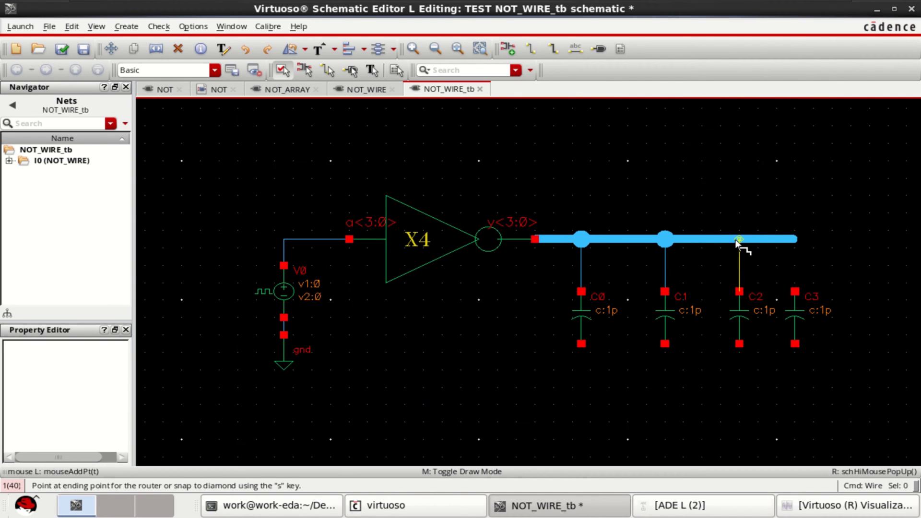
{"action": "left_click", "coordinate": [739, 239]}
{"action": "left_click", "coordinate": [795, 291]}
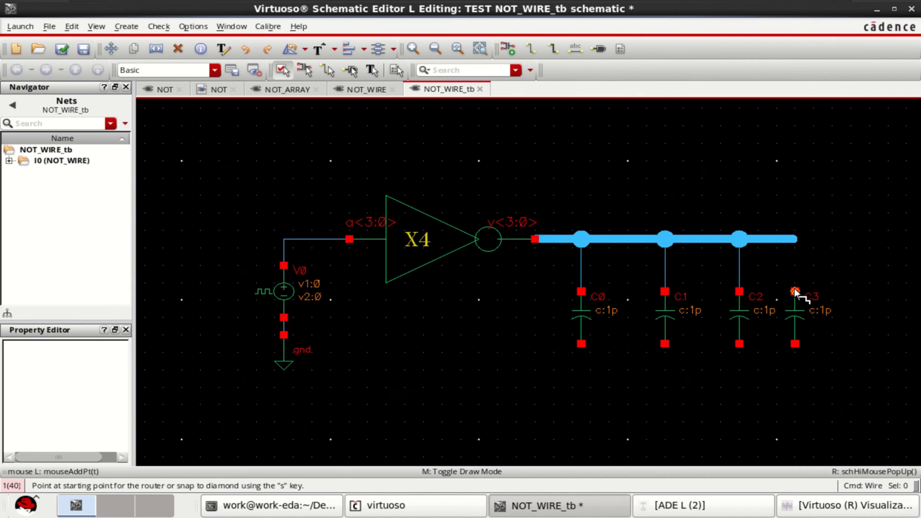
{"action": "left_click", "coordinate": [795, 239]}
{"action": "key", "text": "Escape"}
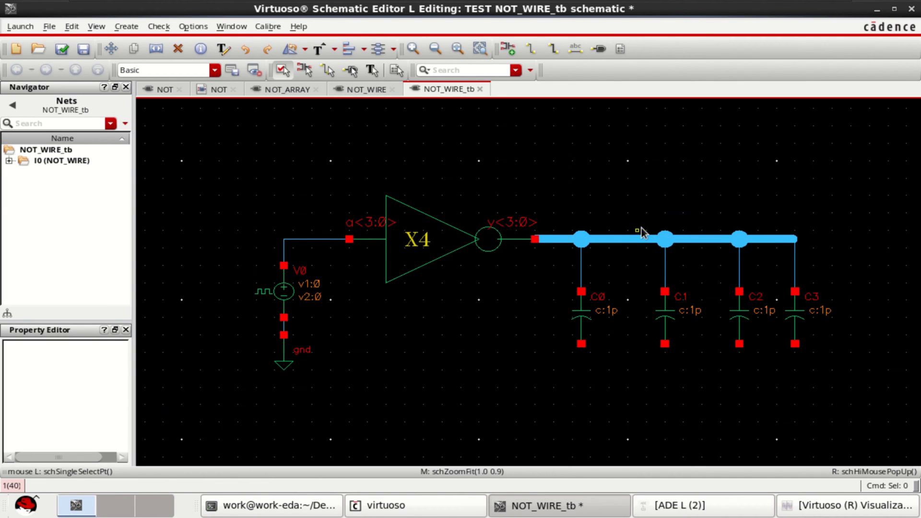
Label the wide output wire y<3:0> between the first two capacitor branches.
{"action": "left_click", "coordinate": [568, 50]}
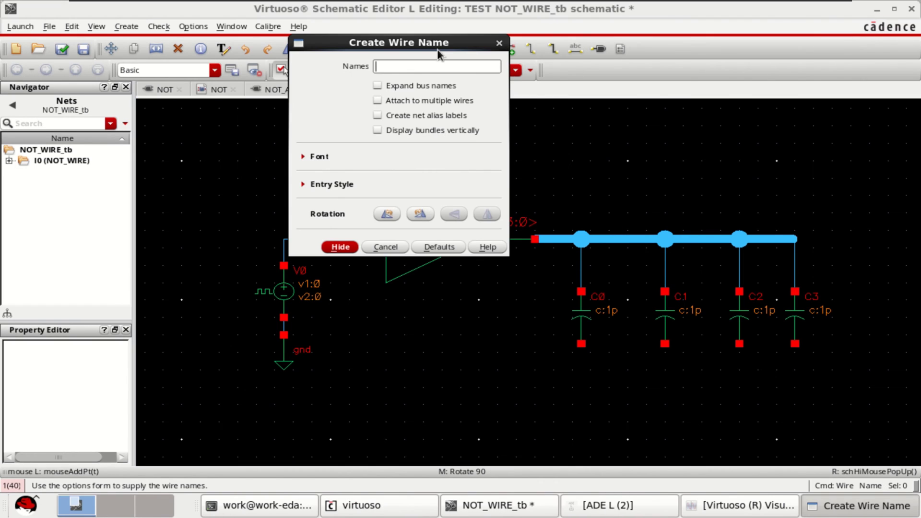
{"action": "left_click_drag", "start_coordinate": [374, 58], "coordinate": [312, 97]}
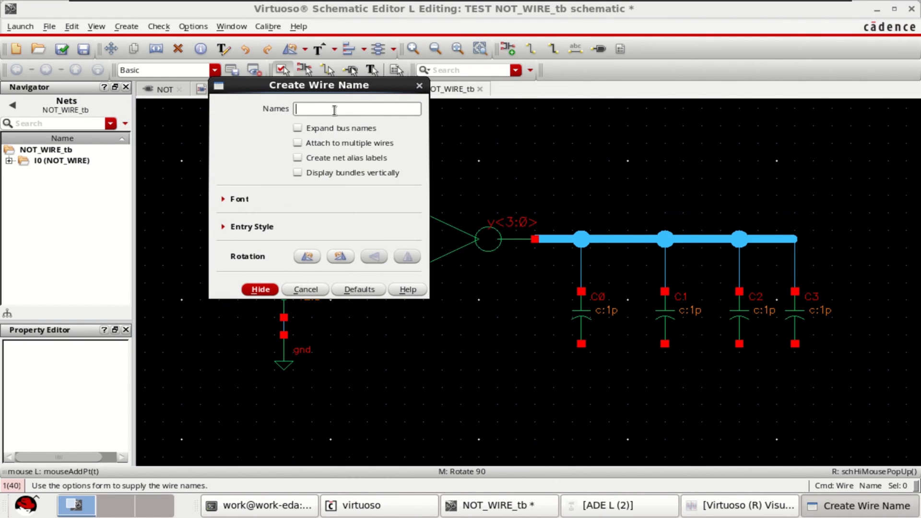
{"action": "type", "text": "y<3:0>"}
{"action": "left_click", "coordinate": [263, 290]}
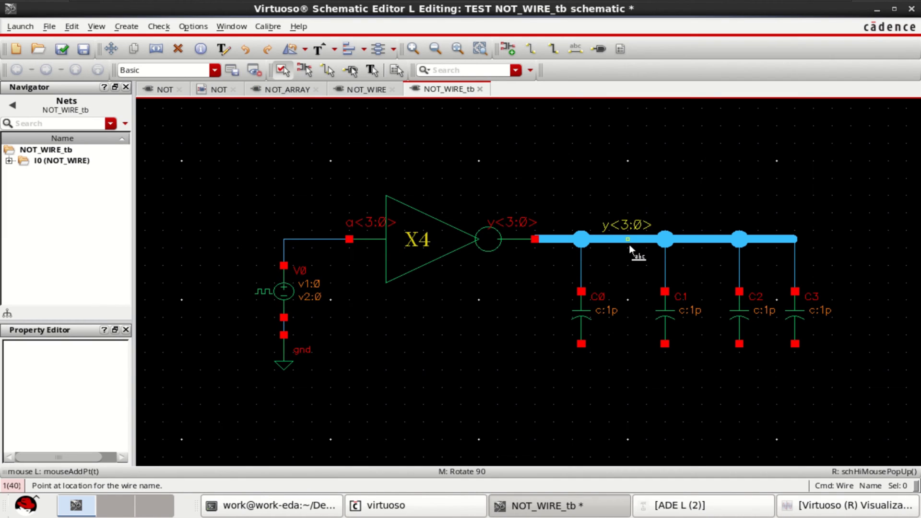
{"action": "left_click", "coordinate": [629, 246]}
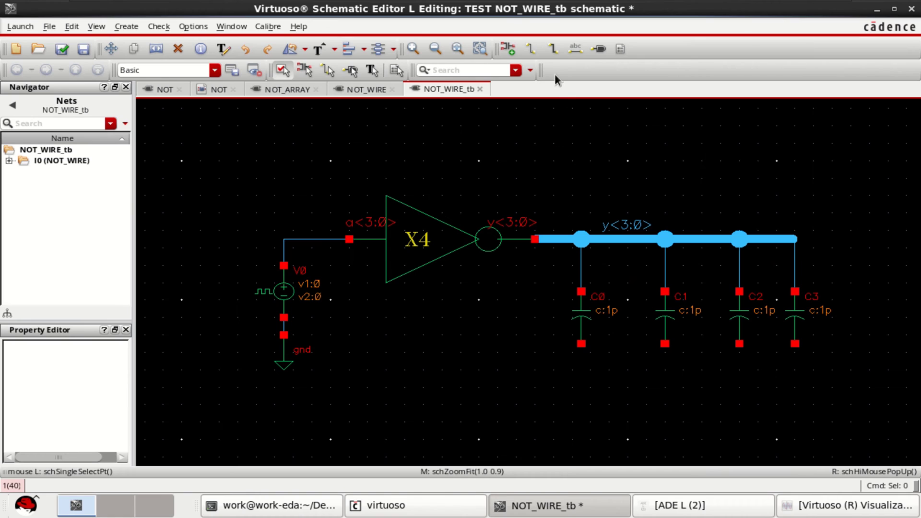
Label the four capacitor branch wires y<3>, y<2>, y<1> and y<0>, starting from the branch nearest the inverter.
{"action": "left_click", "coordinate": [575, 49]}
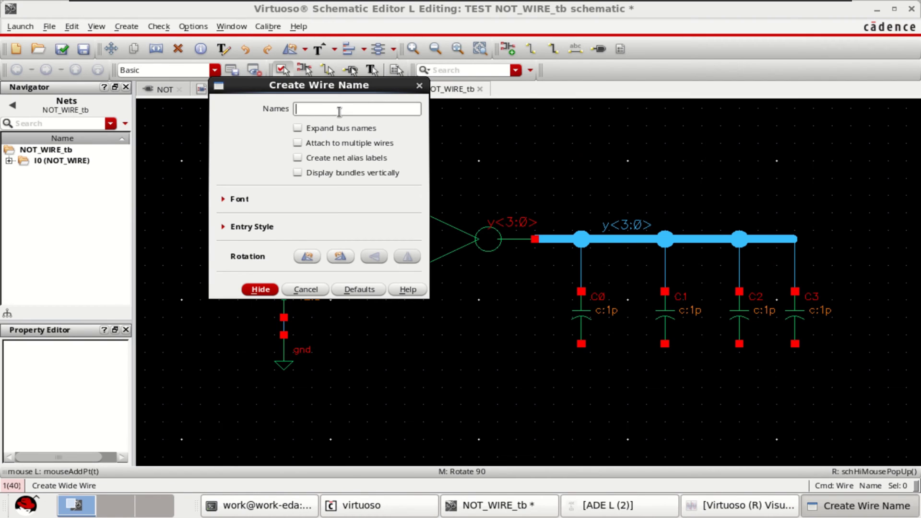
{"action": "type", "text": "y"}
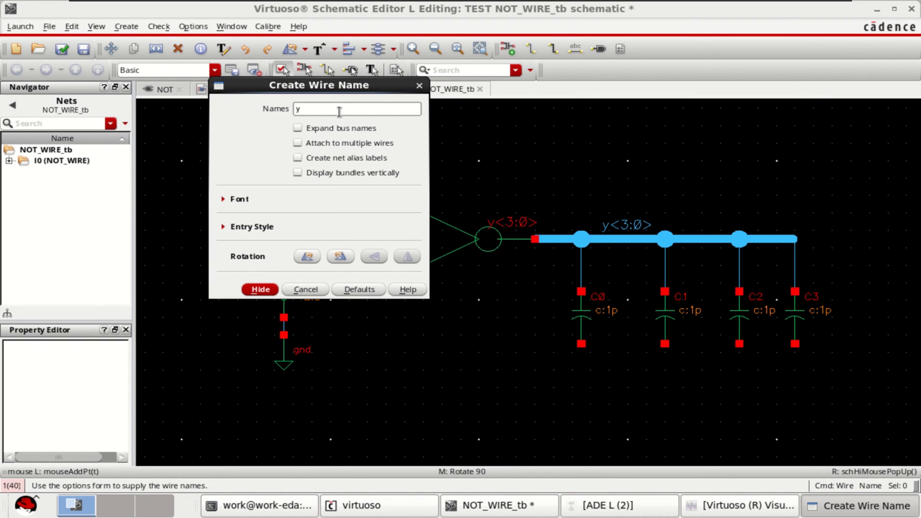
{"action": "type", "text": "<3> y<2> y<1> y<0>"}
{"action": "left_click", "coordinate": [262, 290]}
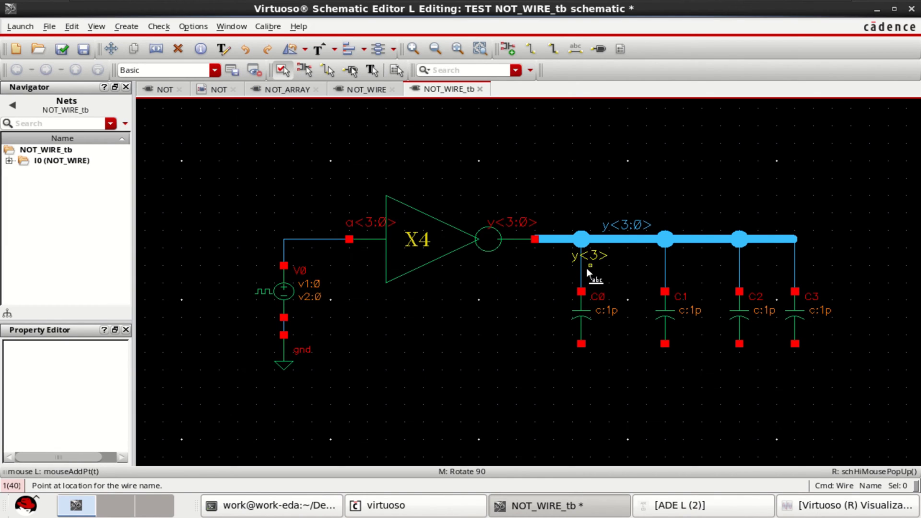
{"action": "left_click", "coordinate": [664, 269]}
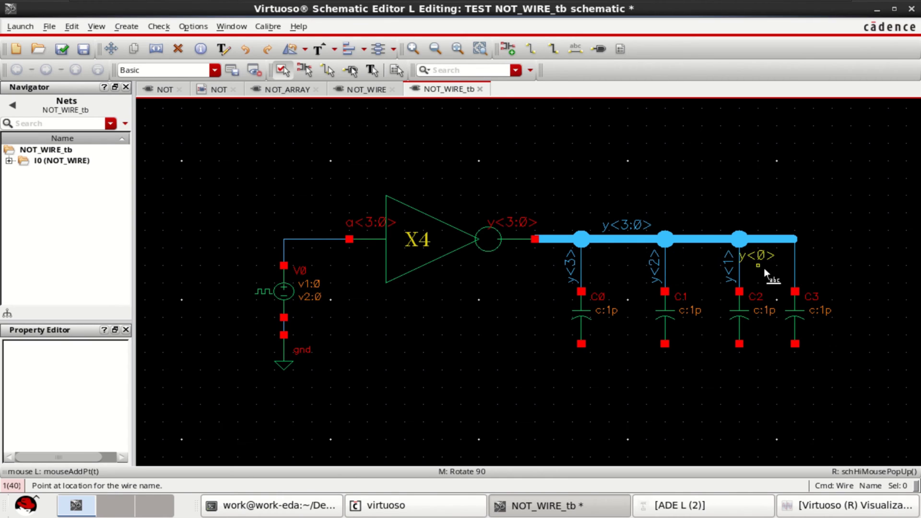
{"action": "left_click", "coordinate": [796, 267]}
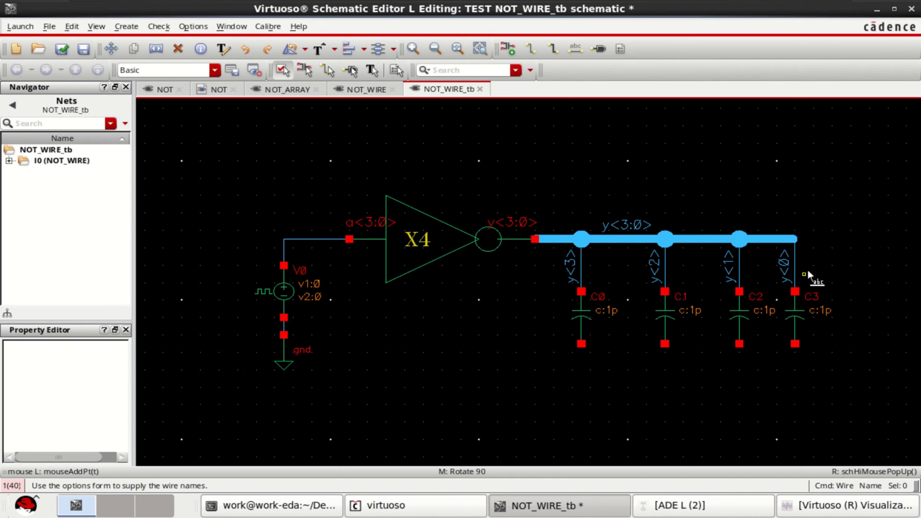
{"action": "key", "text": "Escape"}
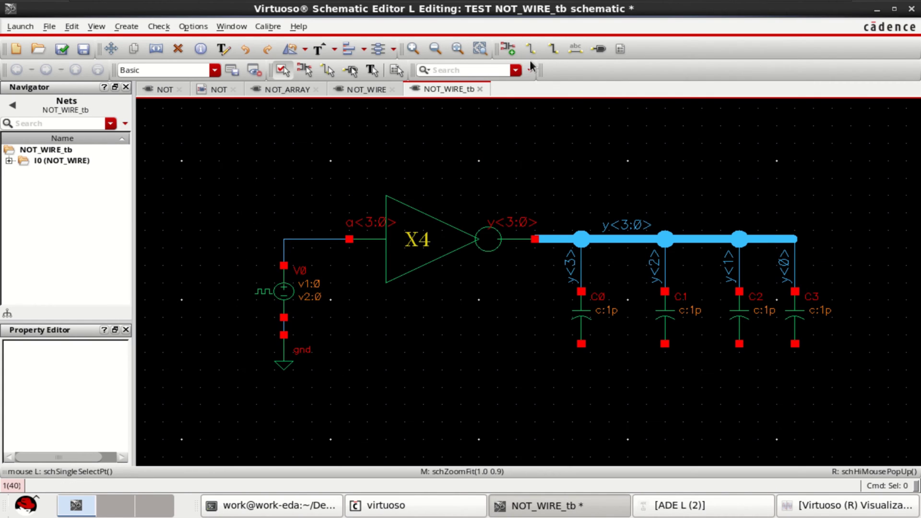
Place an input pin named vin to the left of the inverter's input wire, level with it.
{"action": "left_click", "coordinate": [601, 49]}
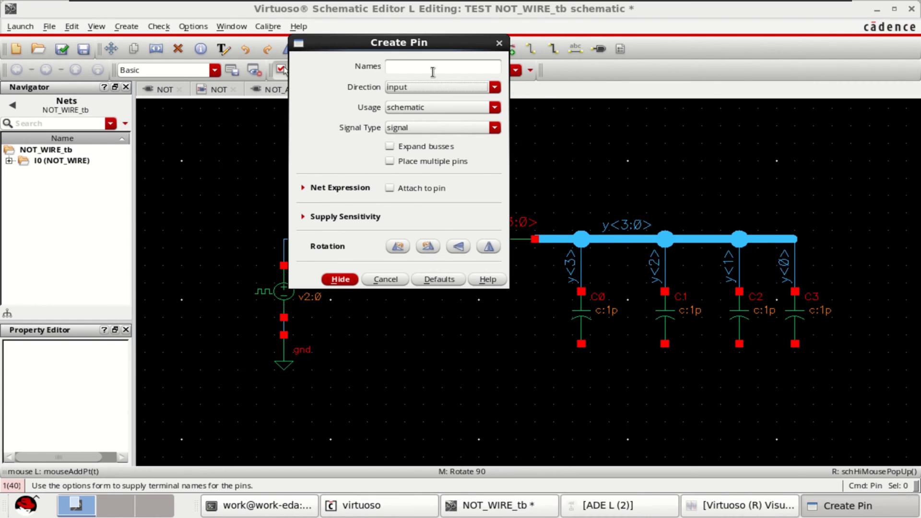
{"action": "left_click", "coordinate": [433, 72]}
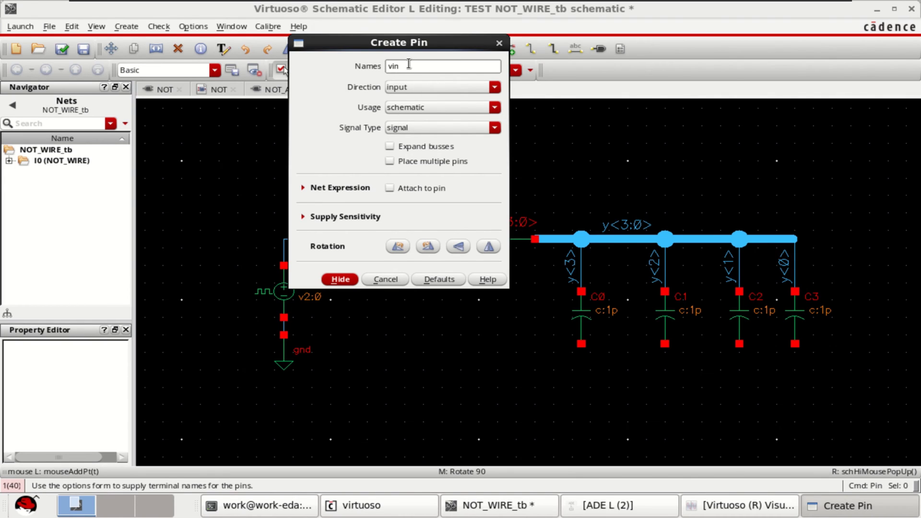
{"action": "left_click_drag", "start_coordinate": [413, 52], "coordinate": [413, 58]}
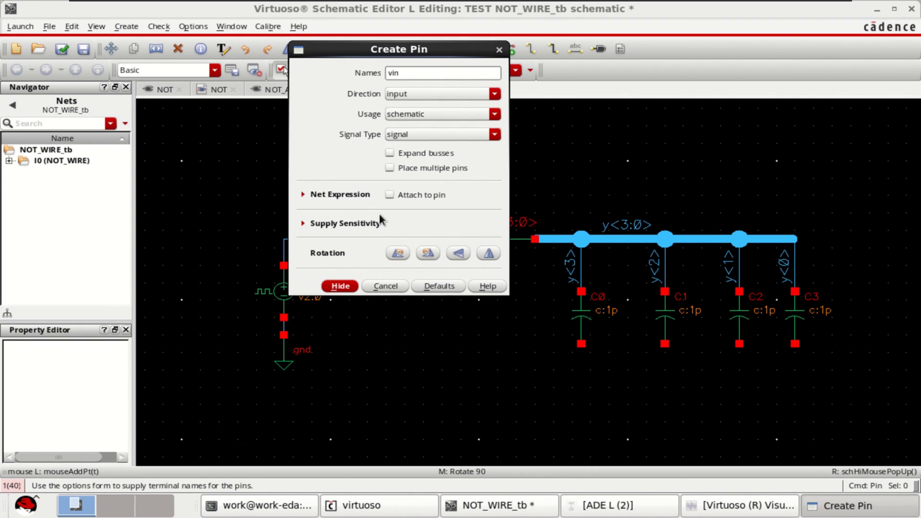
{"action": "left_click", "coordinate": [338, 286]}
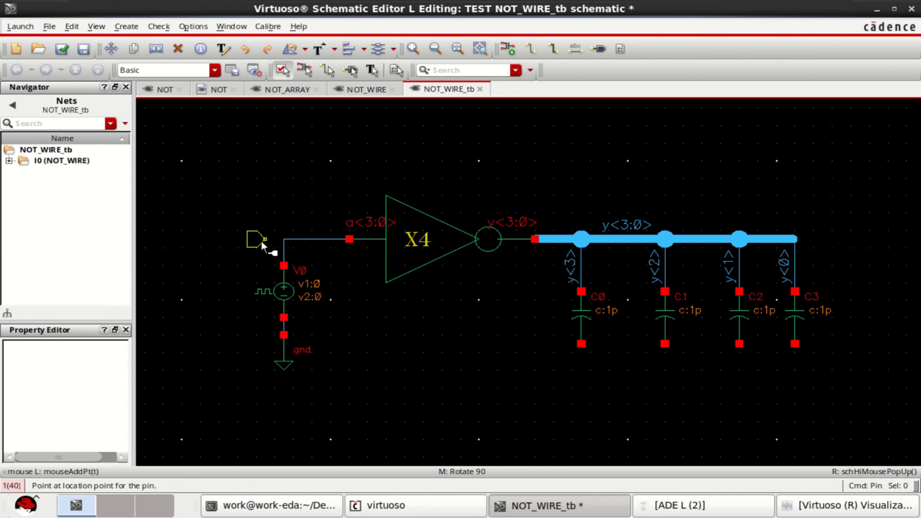
{"action": "left_click", "coordinate": [261, 241]}
{"action": "key", "text": "Escape"}
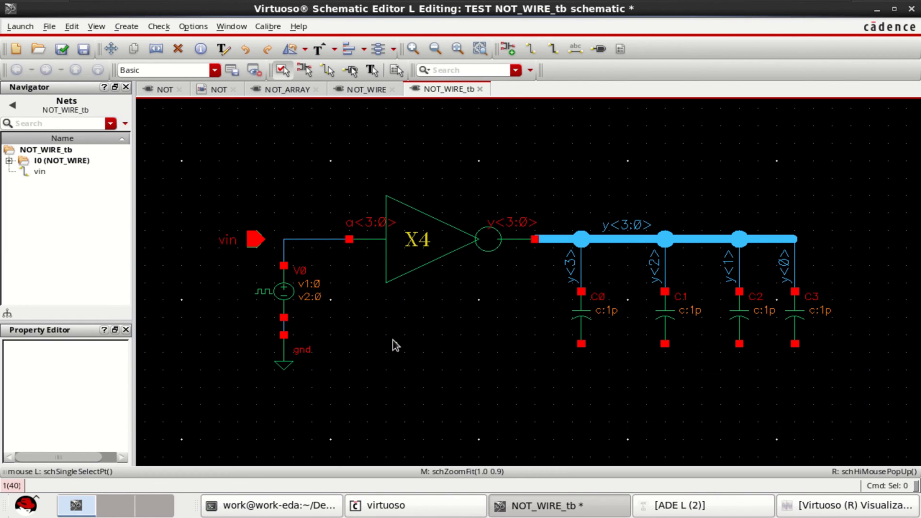
Wire the vin pin to the corner of the wire joining the vpulse source and the inverter input.
{"action": "left_click", "coordinate": [530, 48]}
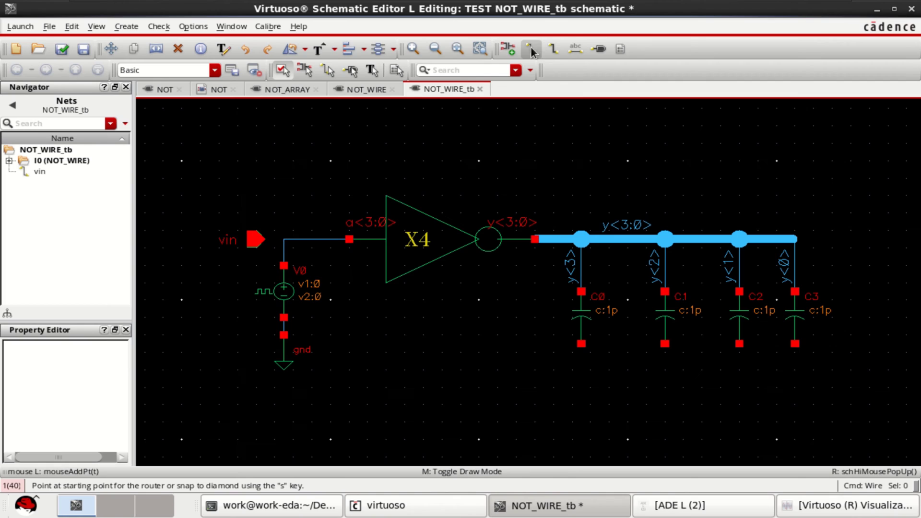
{"action": "left_click", "coordinate": [284, 238]}
{"action": "left_click", "coordinate": [262, 237]}
{"action": "key", "text": "Escape"}
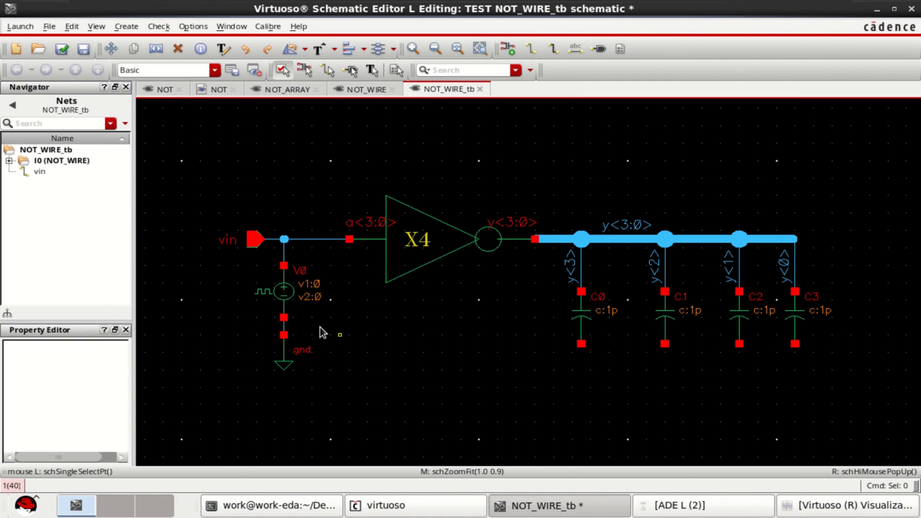
Set the vpulse source's Voltage 2 to 1 V and its period to 200 ps.
{"action": "left_click", "coordinate": [285, 292]}
{"action": "key", "text": "q"}
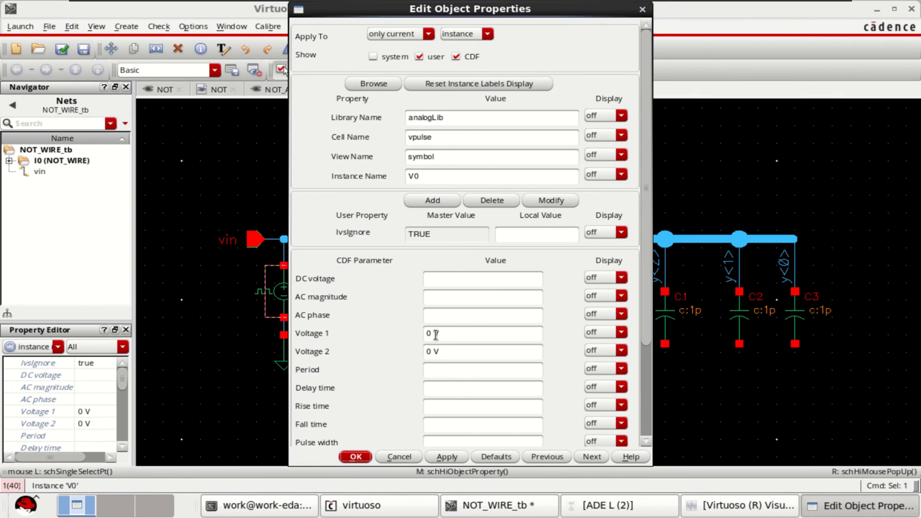
{"action": "left_click", "coordinate": [428, 351]}
{"action": "type", "text": "1"}
{"action": "scroll", "coordinate": [430, 270], "scroll_direction": "down", "scroll_amount": 3}
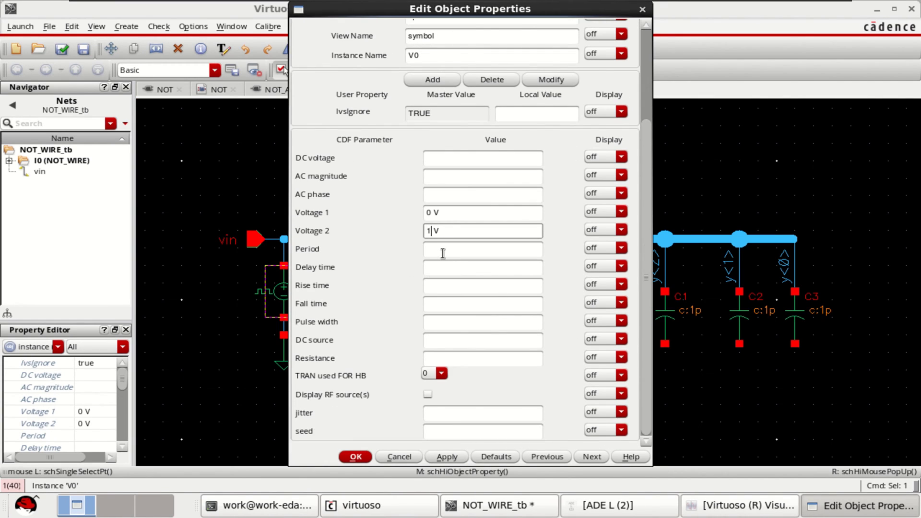
{"action": "left_click", "coordinate": [527, 248]}
{"action": "type", "text": "200"}
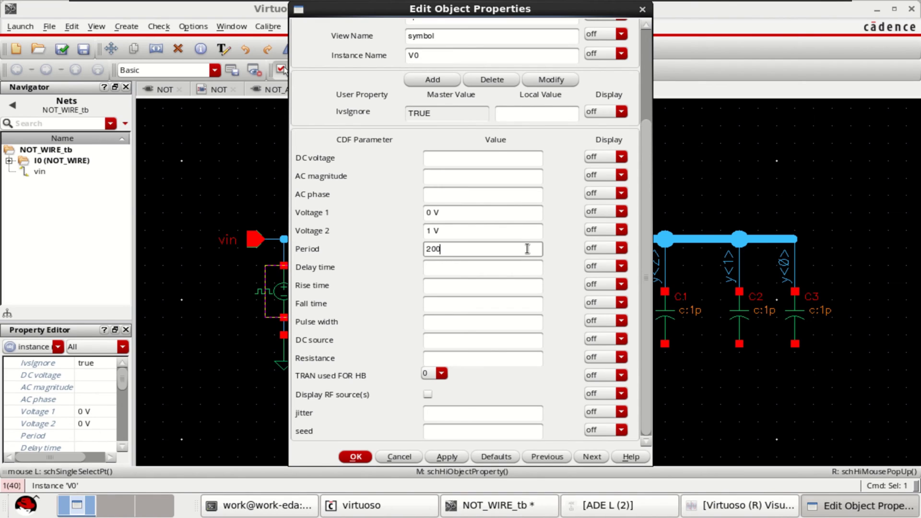
{"action": "type", "text": "p"}
Set the vpulse source's rise and fall times to 10 ps and its pulse width to 100 ps, and apply the properties.
{"action": "left_click", "coordinate": [438, 284]}
{"action": "type", "text": "10"}
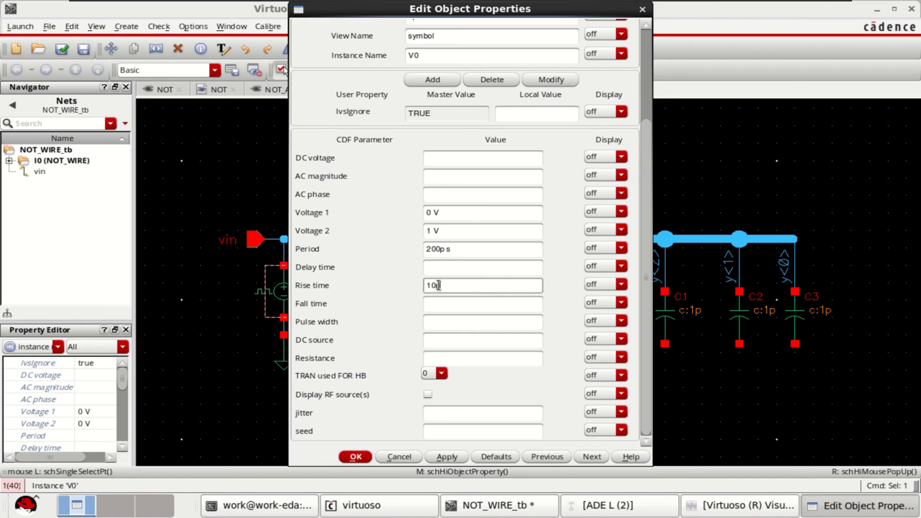
{"action": "type", "text": "p"}
{"action": "left_click", "coordinate": [438, 310]}
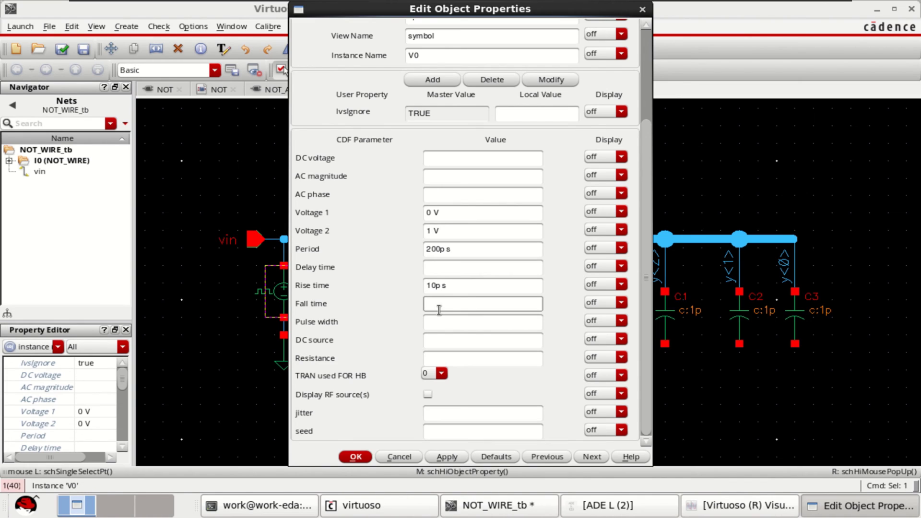
{"action": "type", "text": "10p"}
{"action": "left_click", "coordinate": [449, 328]}
{"action": "type", "text": "100"}
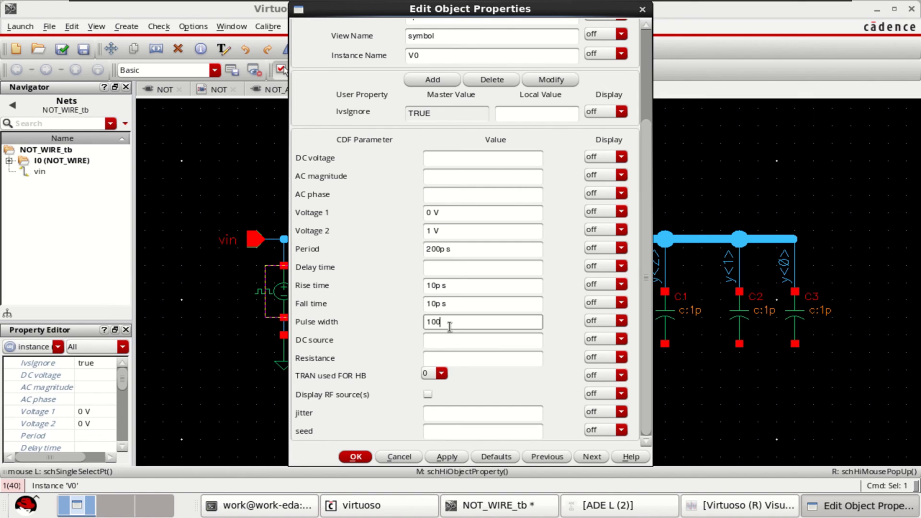
{"action": "type", "text": "p"}
{"action": "left_click", "coordinate": [359, 457]}
{"action": "left_click", "coordinate": [406, 379]}
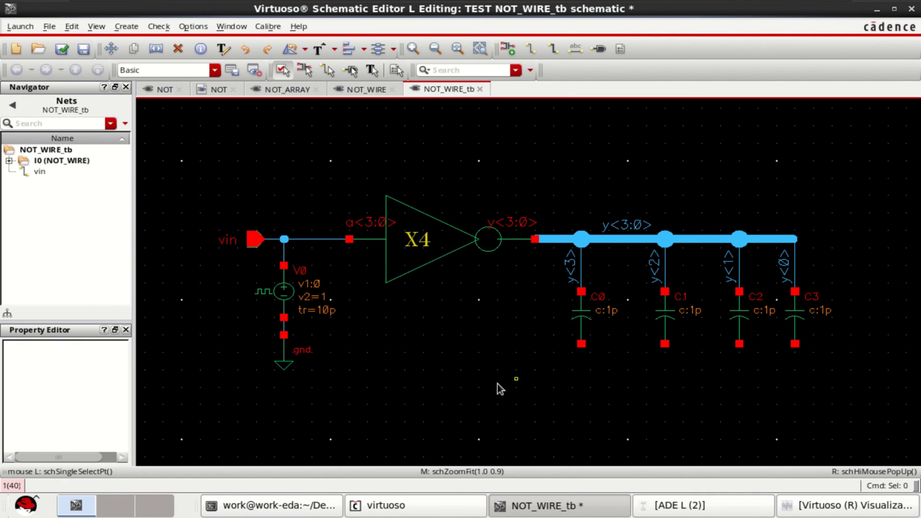
Copy the gnd symbol from the vpulse source to the lower terminals of capacitors C0 and C1.
{"action": "left_click", "coordinate": [284, 362]}
{"action": "key", "text": "c"}
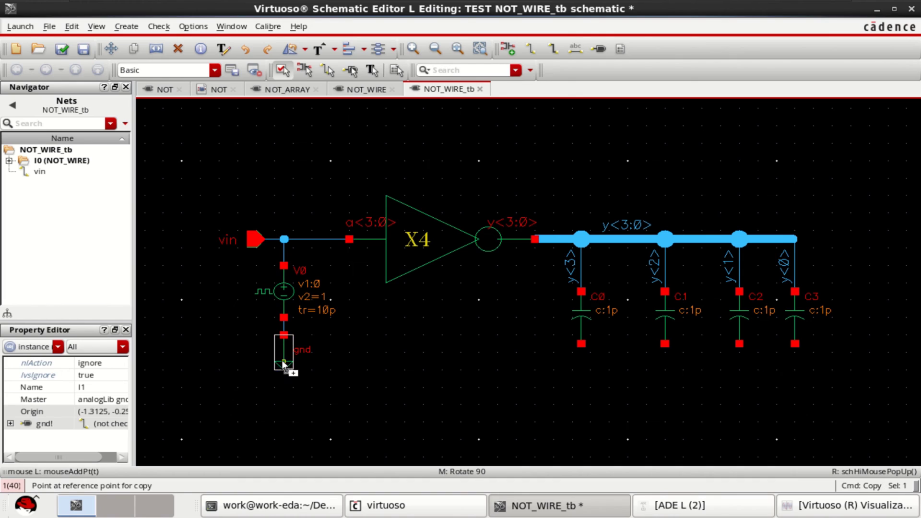
{"action": "left_click", "coordinate": [283, 363]}
{"action": "left_click", "coordinate": [580, 373]}
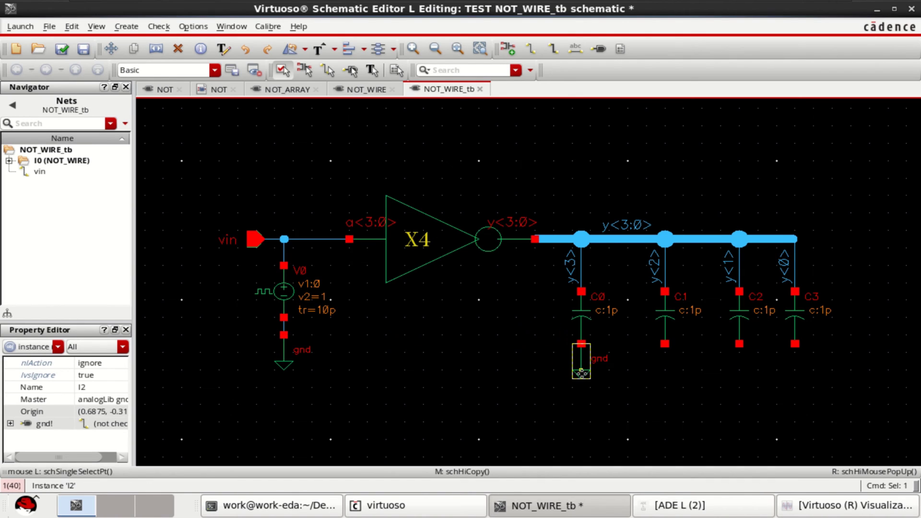
{"action": "key", "text": "c"}
{"action": "left_click", "coordinate": [582, 370]}
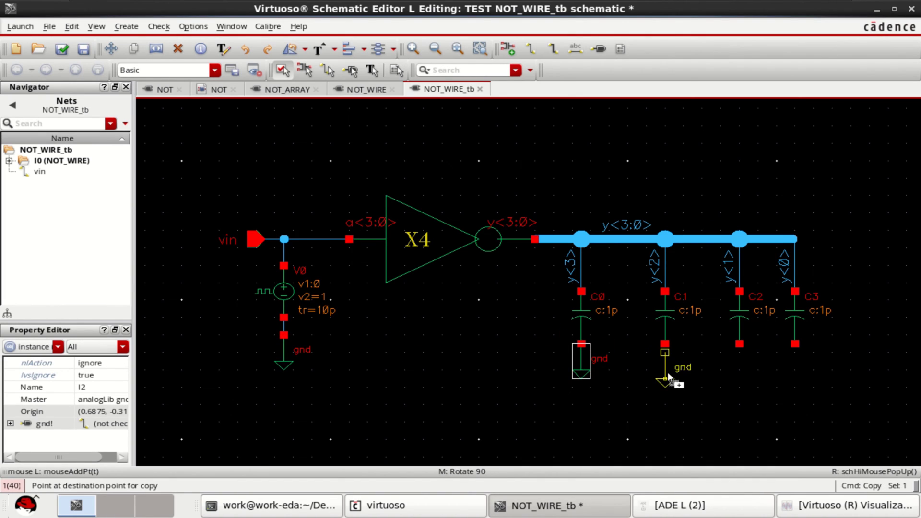
{"action": "left_click", "coordinate": [666, 370]}
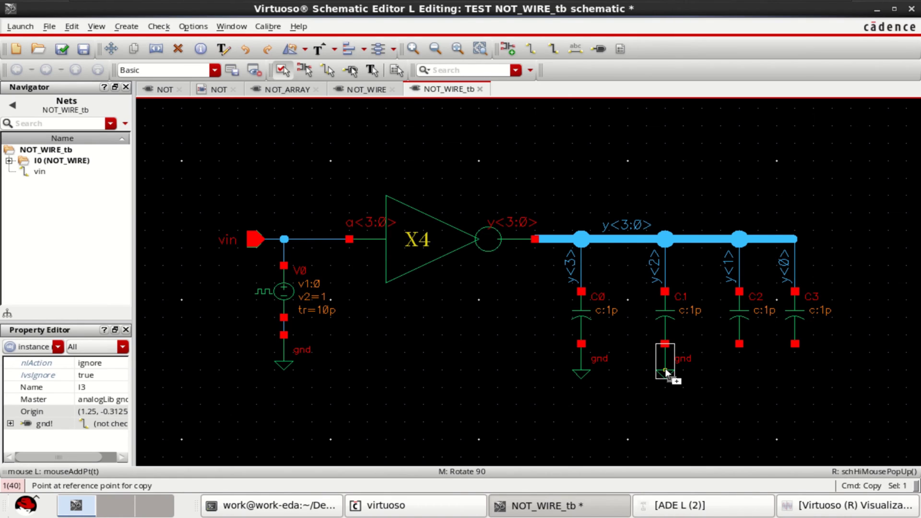
Copy the gnd symbol from C1 onward to the lower terminals of capacitors C2 and C3.
{"action": "left_click", "coordinate": [665, 368]}
{"action": "left_click", "coordinate": [738, 367]}
{"action": "left_click", "coordinate": [739, 366]}
{"action": "left_click", "coordinate": [790, 367]}
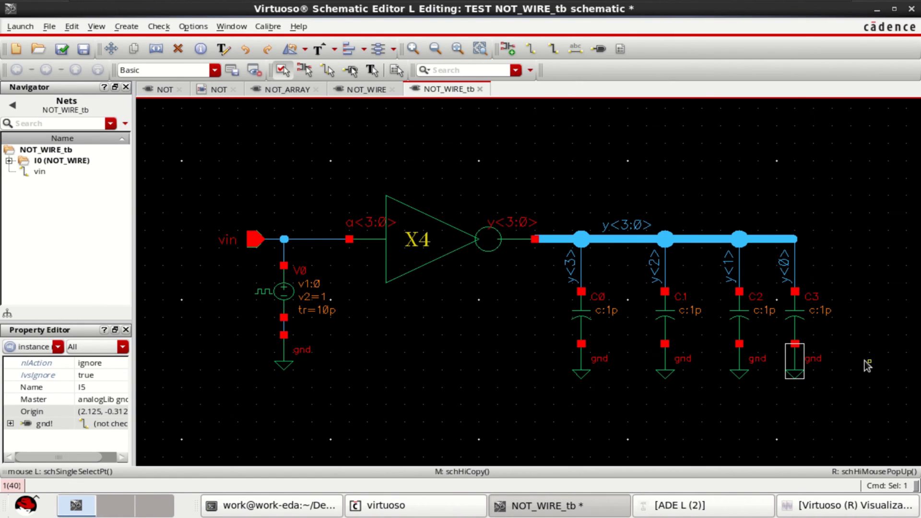
{"action": "key", "text": "Escape"}
{"action": "key", "text": "f"}
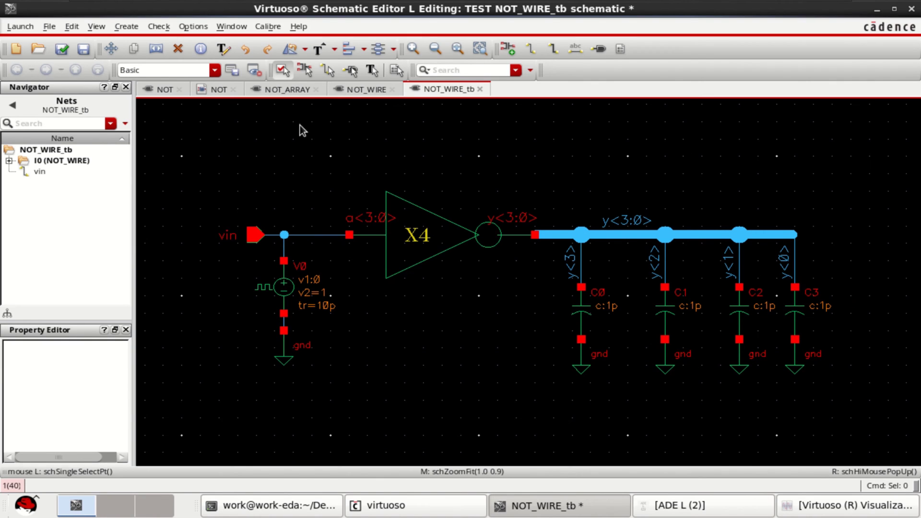
View the NOT_ARRAY schematic for reference, return to NOT_WIRE_tb, and check and save it.
{"action": "left_click", "coordinate": [288, 90]}
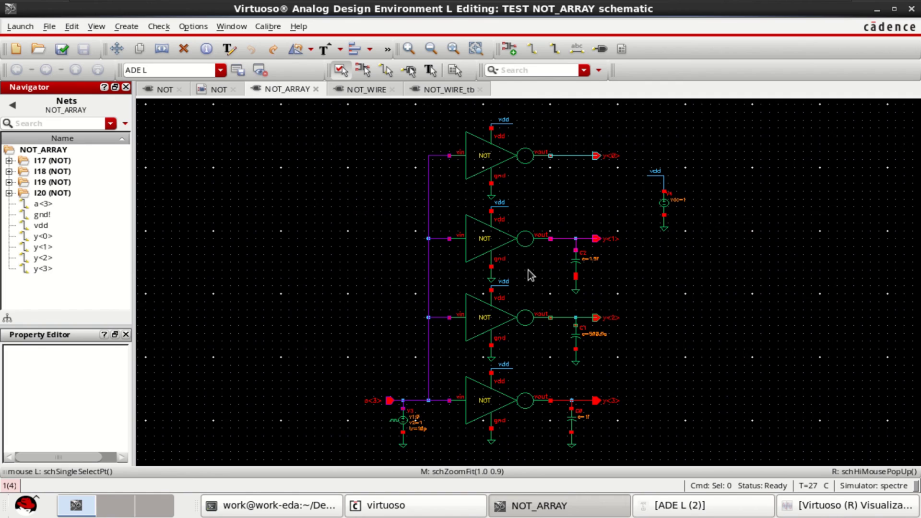
{"action": "left_click", "coordinate": [453, 91]}
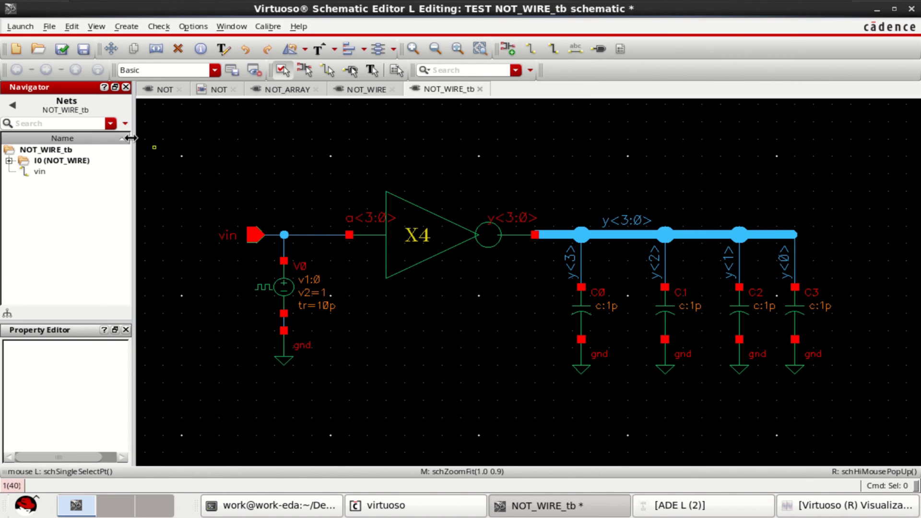
{"action": "left_click", "coordinate": [62, 49]}
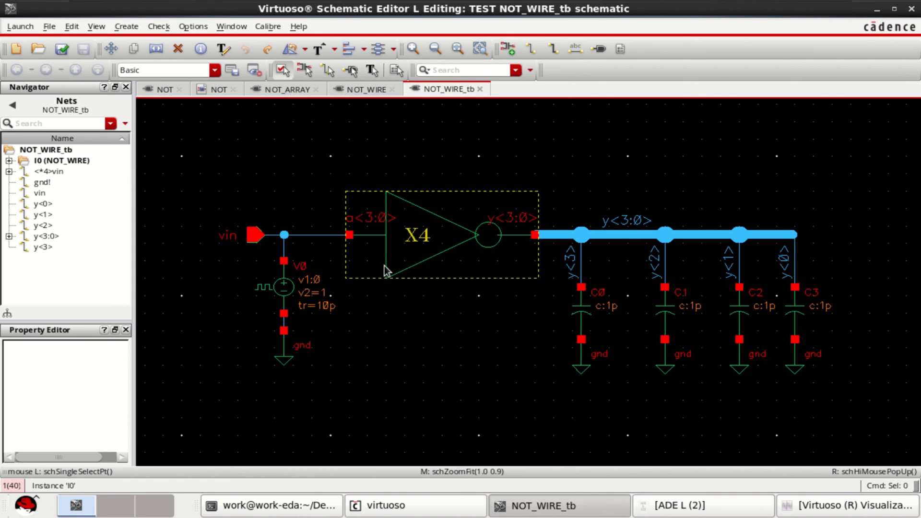
Launch ADE L for the NOT_WIRE_tb schematic and reposition its window.
{"action": "left_click", "coordinate": [20, 26]}
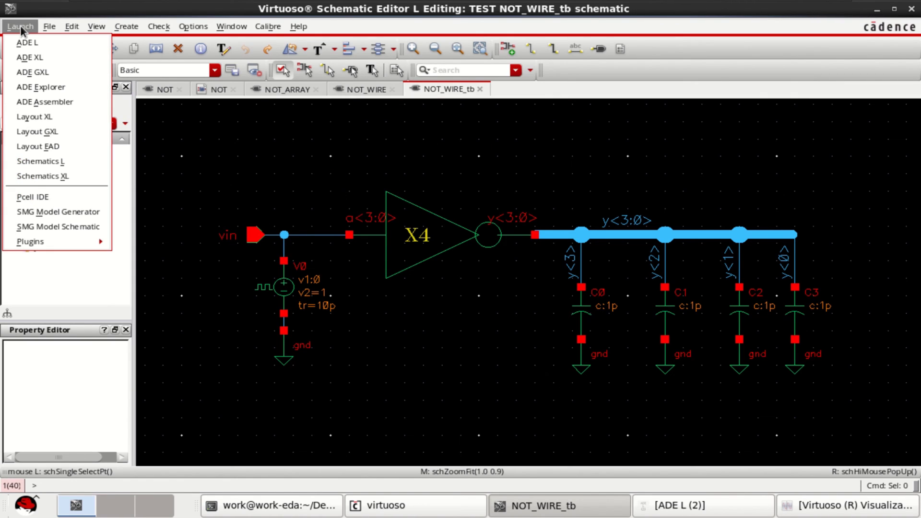
{"action": "left_click", "coordinate": [45, 42]}
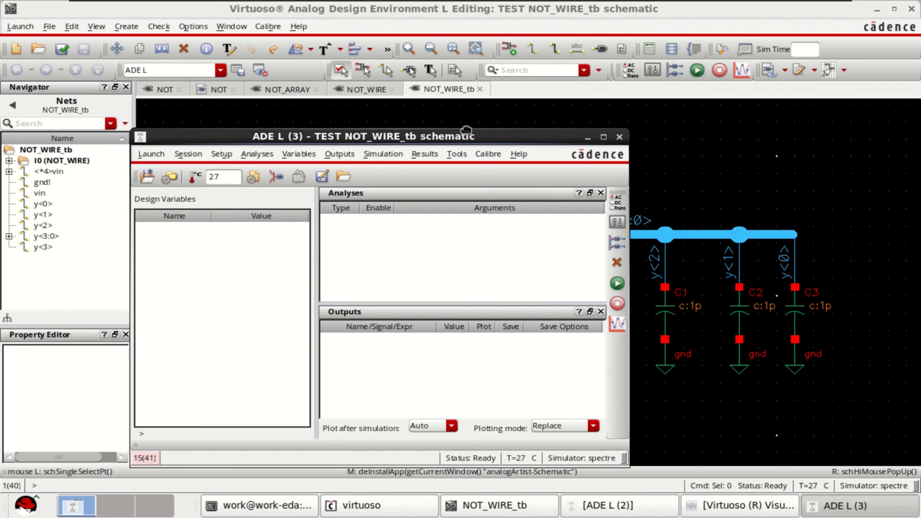
{"action": "left_click_drag", "start_coordinate": [467, 130], "coordinate": [525, 115]}
{"action": "right_click", "coordinate": [482, 240]}
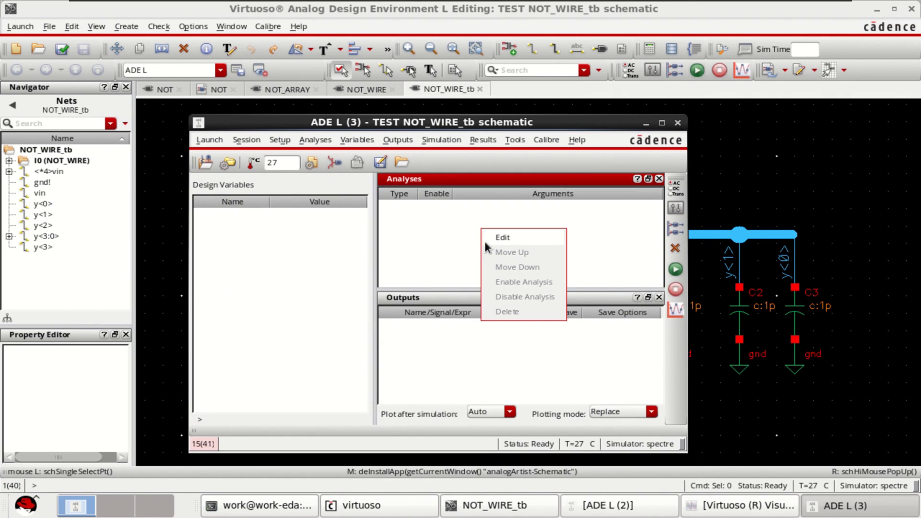
{"action": "left_click", "coordinate": [508, 238]}
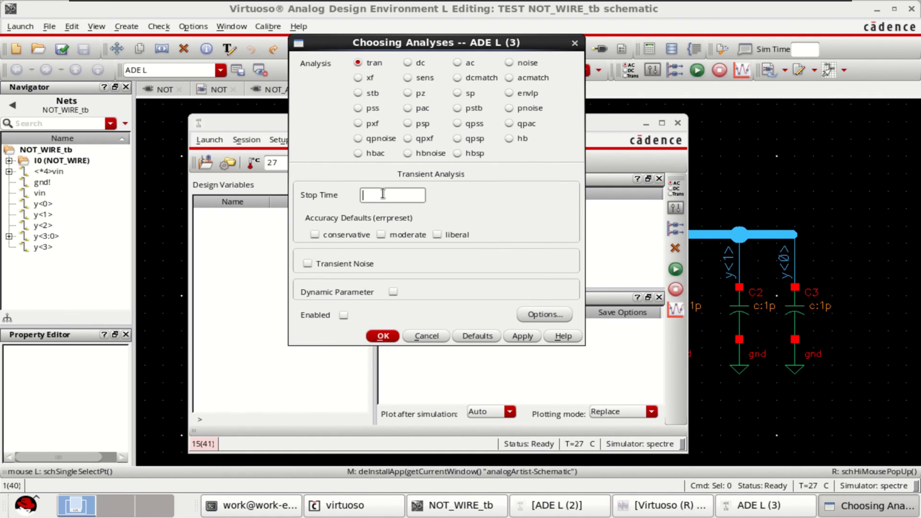
{"action": "type", "text": "600p"}
{"action": "left_click", "coordinate": [426, 335]}
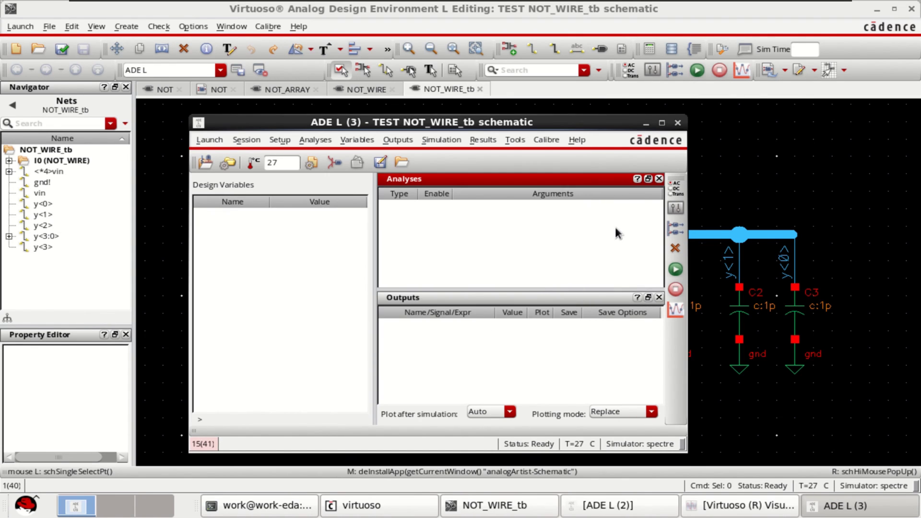
Return to the schematic and set the capacitance of C0 on the y<3> branch to 1 fF.
{"action": "left_click", "coordinate": [760, 185]}
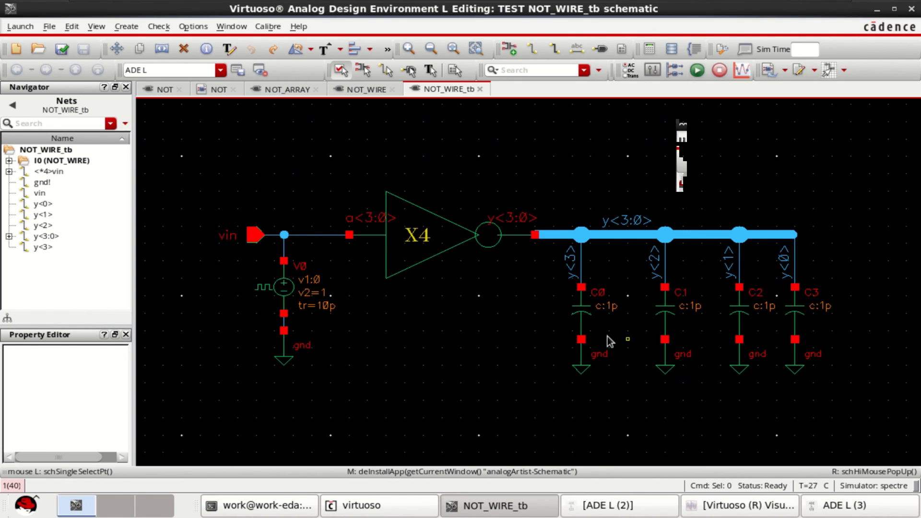
{"action": "left_click", "coordinate": [577, 313]}
{"action": "key", "text": "q"}
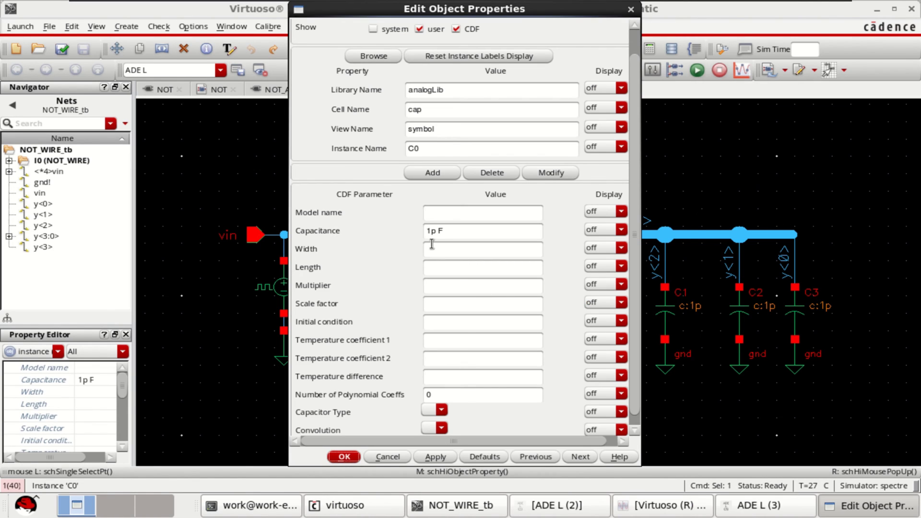
{"action": "left_click_drag", "start_coordinate": [430, 231], "coordinate": [435, 231]}
{"action": "type", "text": "f"}
{"action": "left_click", "coordinate": [345, 456]}
Set the capacitance of C1 on the y<2> branch to 1.5 F.
{"action": "left_click", "coordinate": [671, 306]}
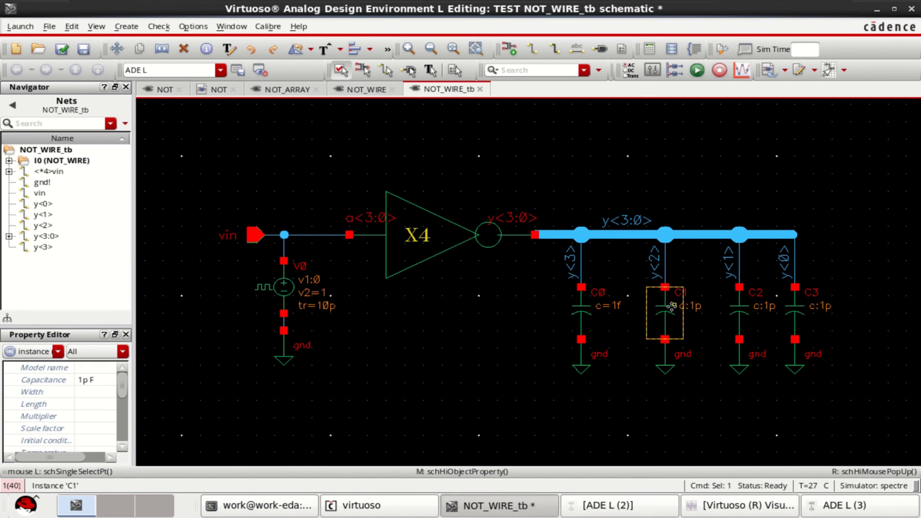
{"action": "key", "text": "q"}
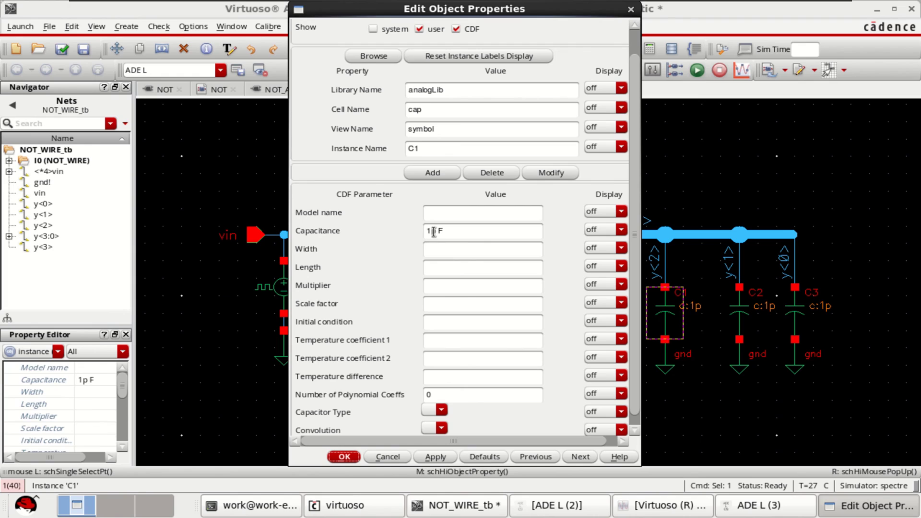
{"action": "left_click_drag", "start_coordinate": [435, 232], "coordinate": [426, 234]}
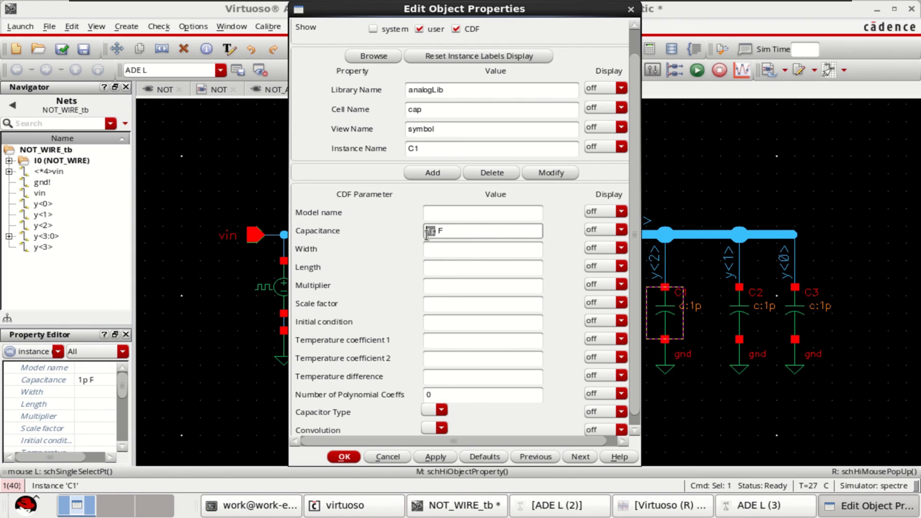
{"action": "type", "text": "1.5"}
{"action": "left_click", "coordinate": [344, 456]}
{"action": "left_click", "coordinate": [690, 426]}
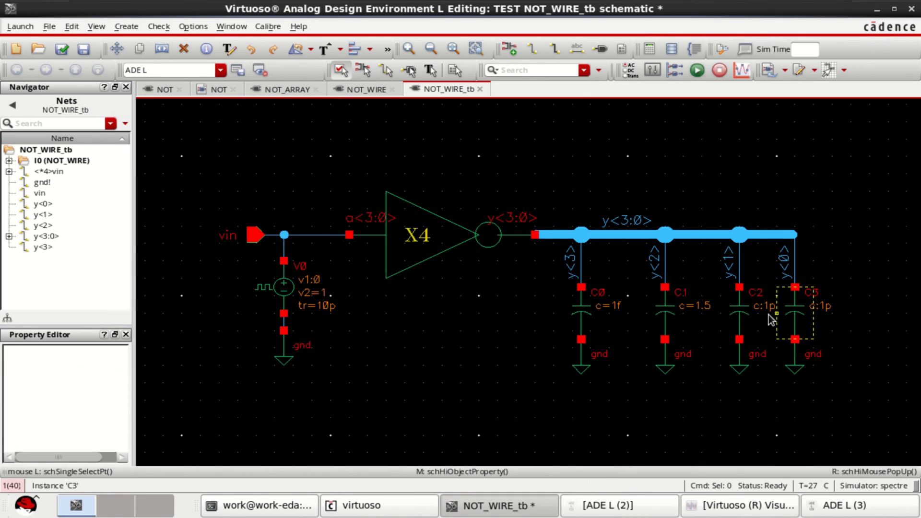
Set the capacitance of C2 on the y<1> branch to 0.5 fF.
{"action": "left_click", "coordinate": [730, 309]}
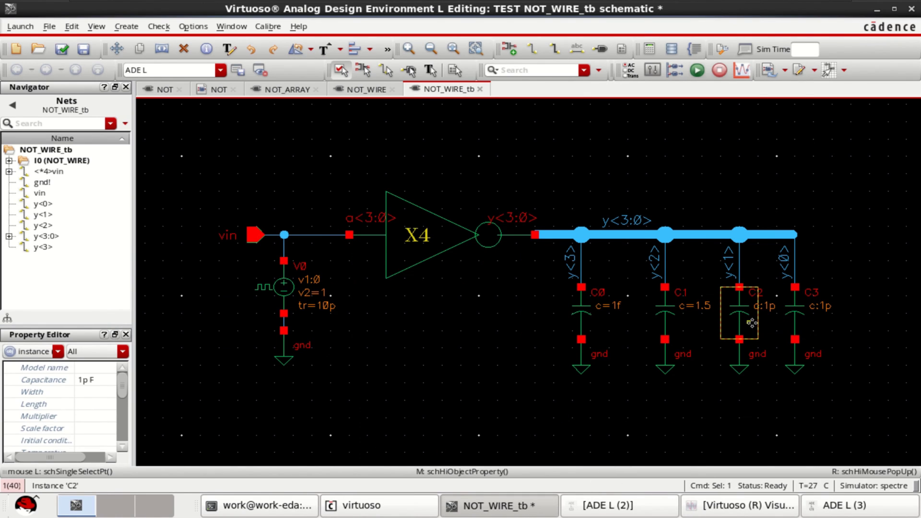
{"action": "key", "text": "q"}
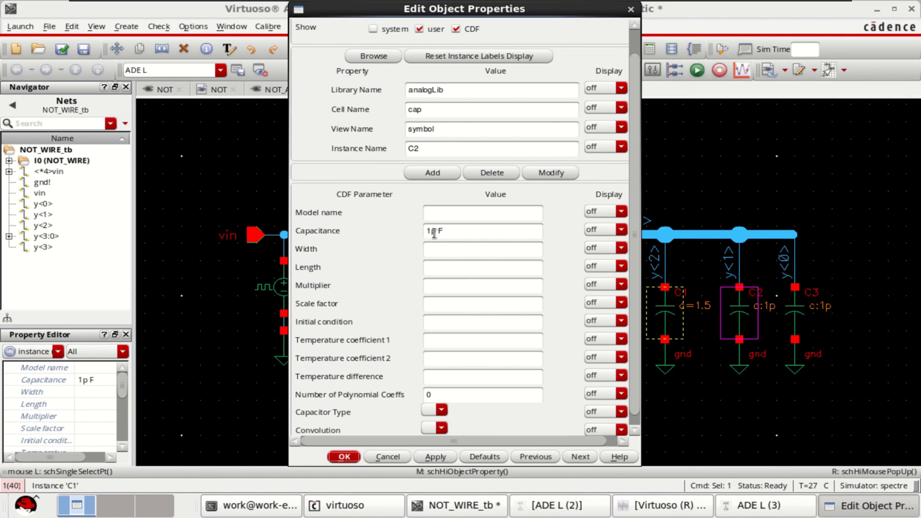
{"action": "left_click_drag", "start_coordinate": [435, 233], "coordinate": [421, 230]}
{"action": "type", "text": "0.5"}
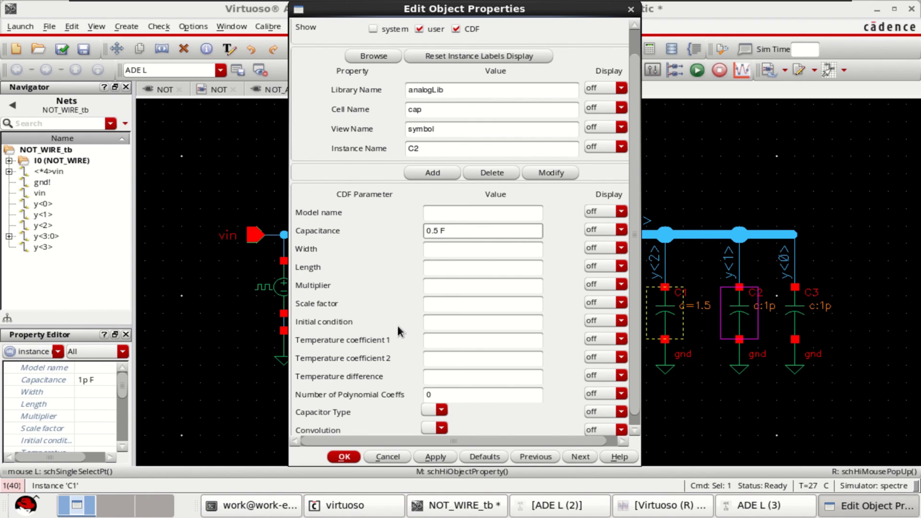
{"action": "type", "text": "f"}
{"action": "left_click", "coordinate": [344, 456]}
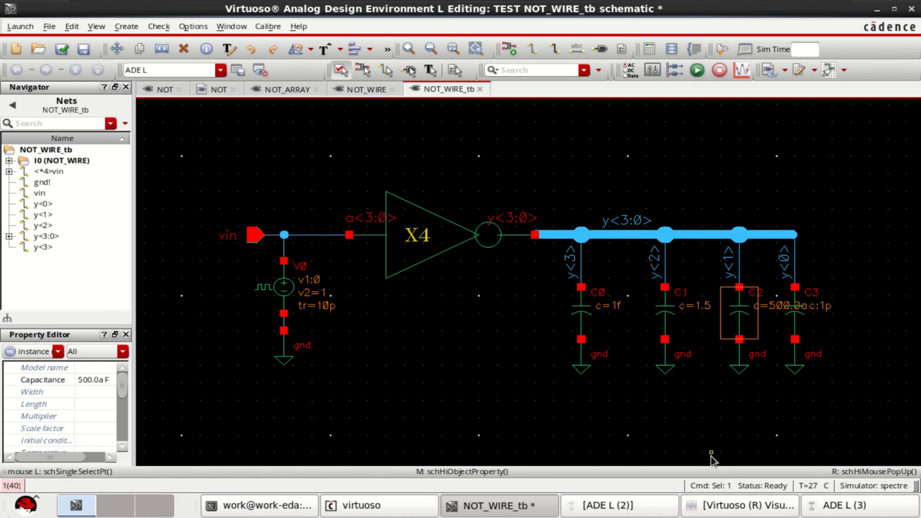
Set the capacitance of C3 on the y<0> branch to 2 fF, and check and save the schematic.
{"action": "left_click", "coordinate": [796, 311]}
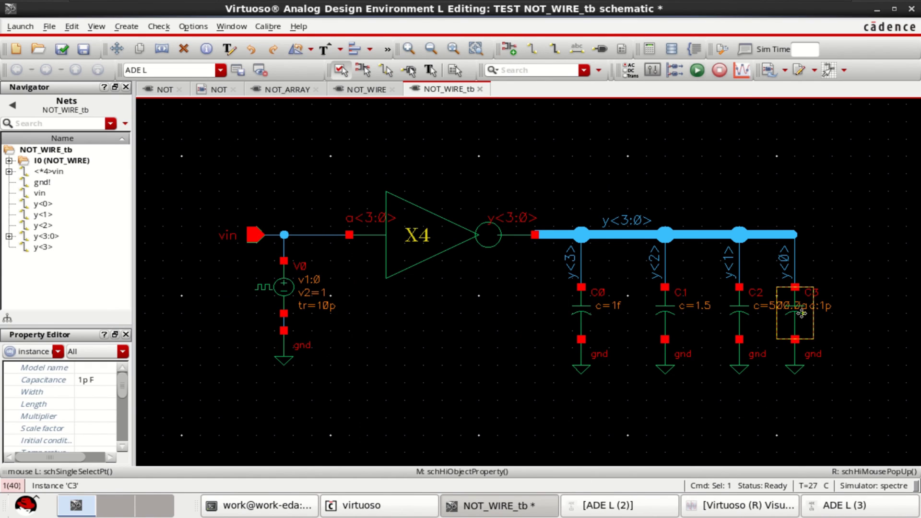
{"action": "middle_click", "coordinate": [802, 313]}
{"action": "double_click", "coordinate": [424, 230]}
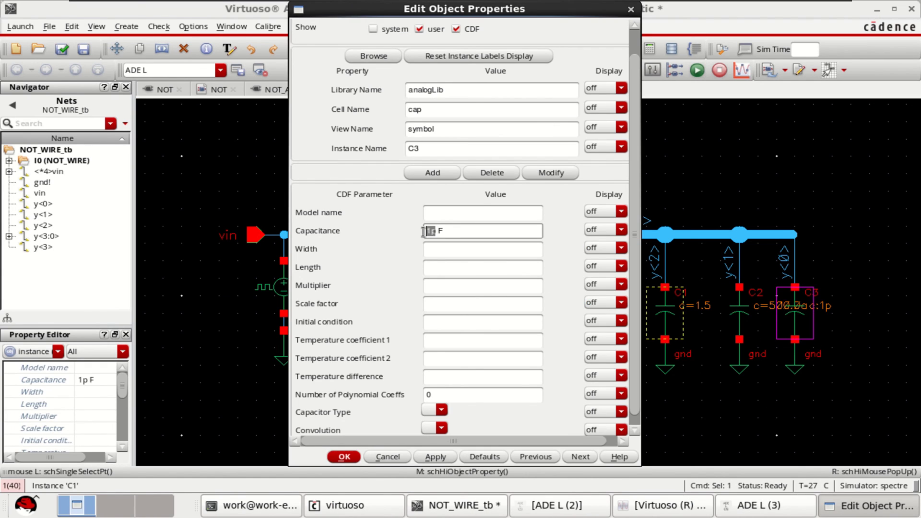
{"action": "type", "text": "2f"}
{"action": "left_click", "coordinate": [357, 454]}
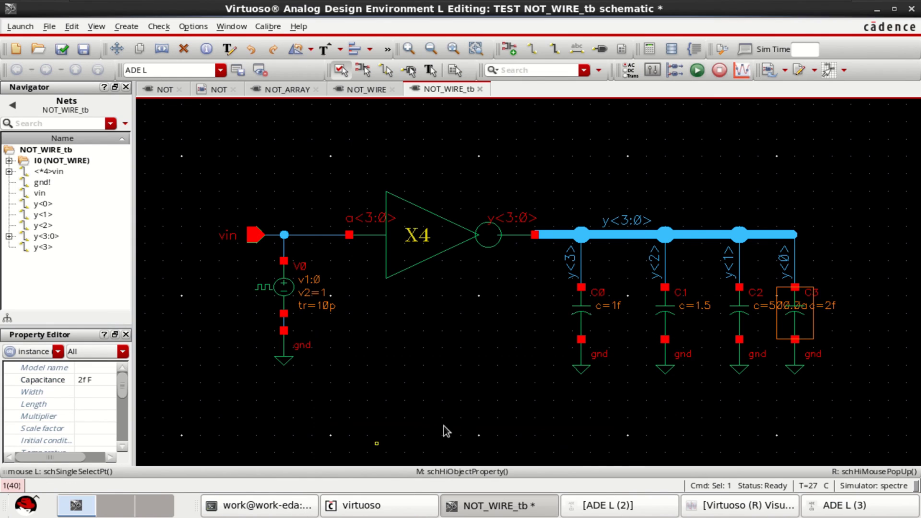
{"action": "left_click", "coordinate": [773, 404]}
{"action": "left_click", "coordinate": [61, 49]}
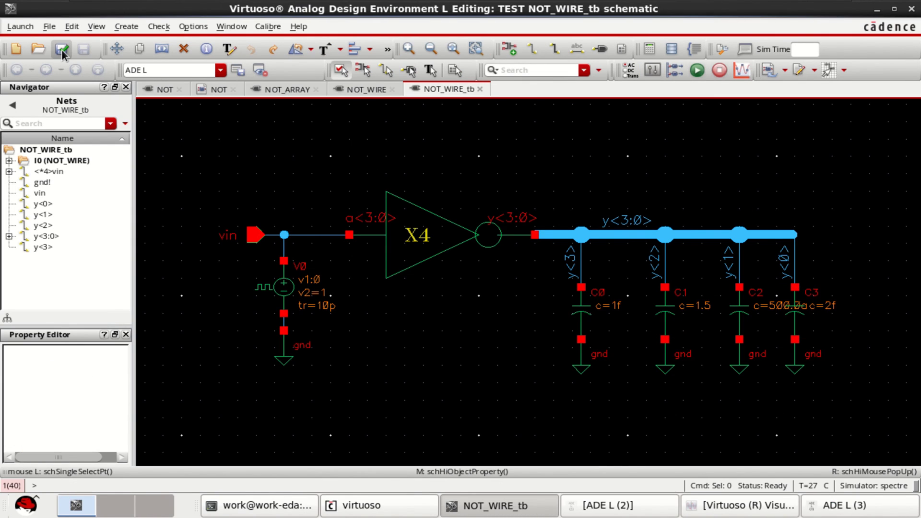
In the ADE L session for NOT_WIRE_tb, add a transient analysis with a 600p stop time and moderate accuracy.
{"action": "left_click", "coordinate": [842, 506]}
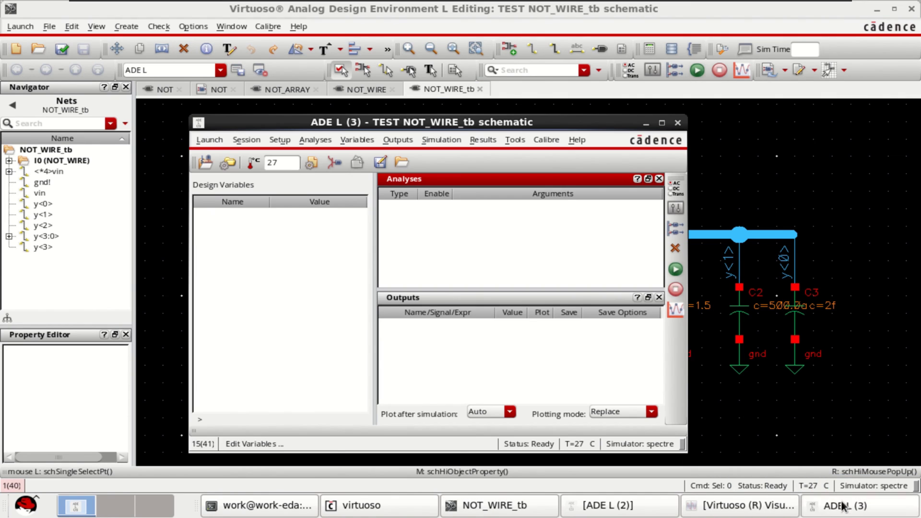
{"action": "right_click", "coordinate": [511, 227]}
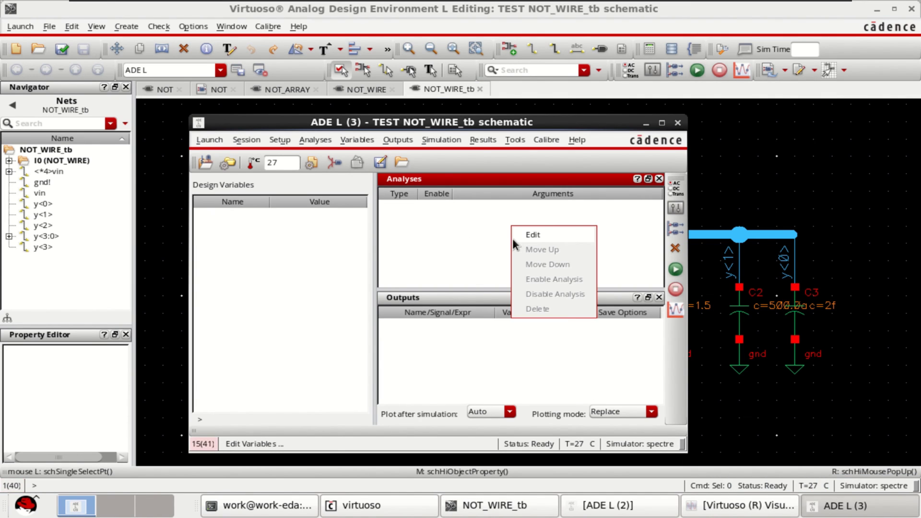
{"action": "left_click", "coordinate": [546, 236]}
{"action": "left_click", "coordinate": [389, 194]}
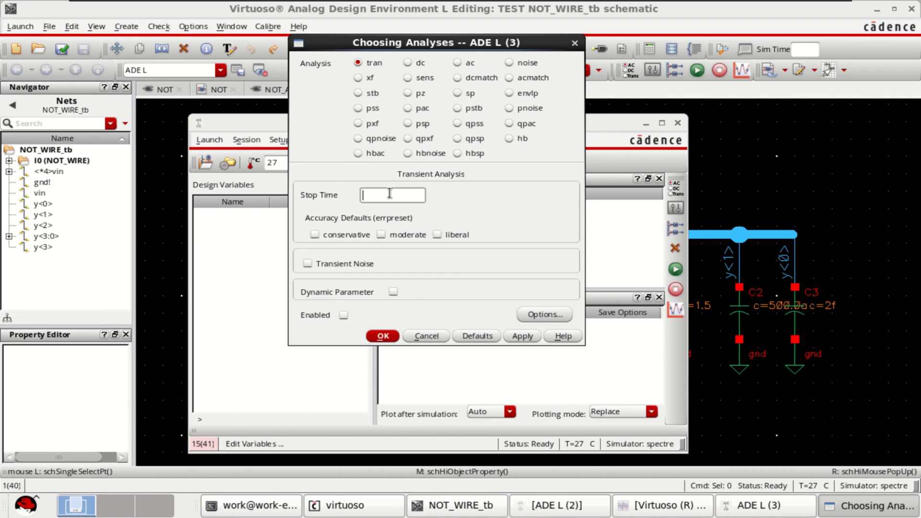
{"action": "type", "text": "600p"}
{"action": "left_click", "coordinate": [396, 235]}
{"action": "left_click", "coordinate": [383, 335]}
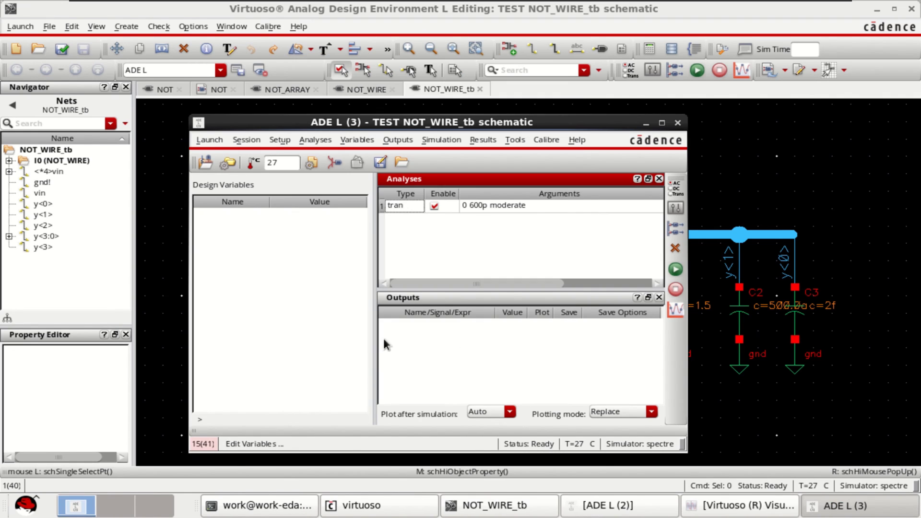
Add the nets vin, y<3>, y<2>, y<1> and y<0> from the schematic as outputs to plot.
{"action": "right_click", "coordinate": [479, 337]}
{"action": "left_click", "coordinate": [514, 334]}
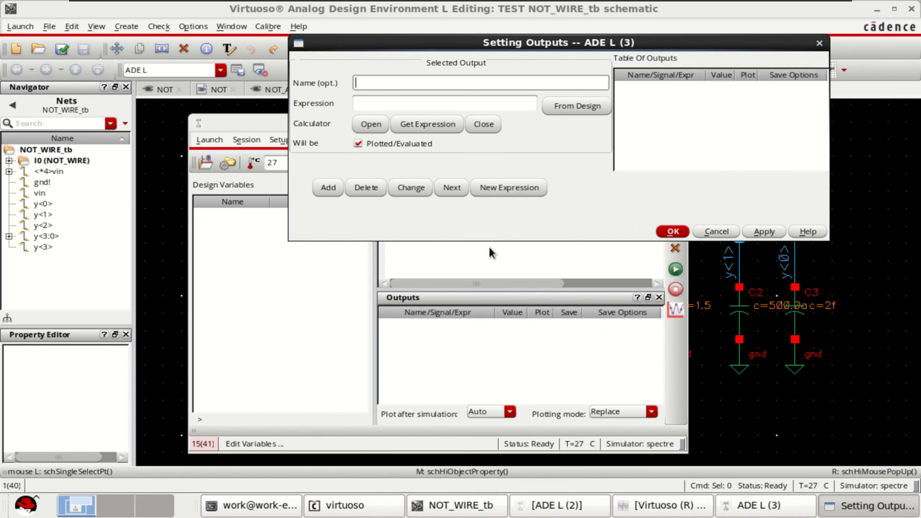
{"action": "left_click", "coordinate": [553, 106]}
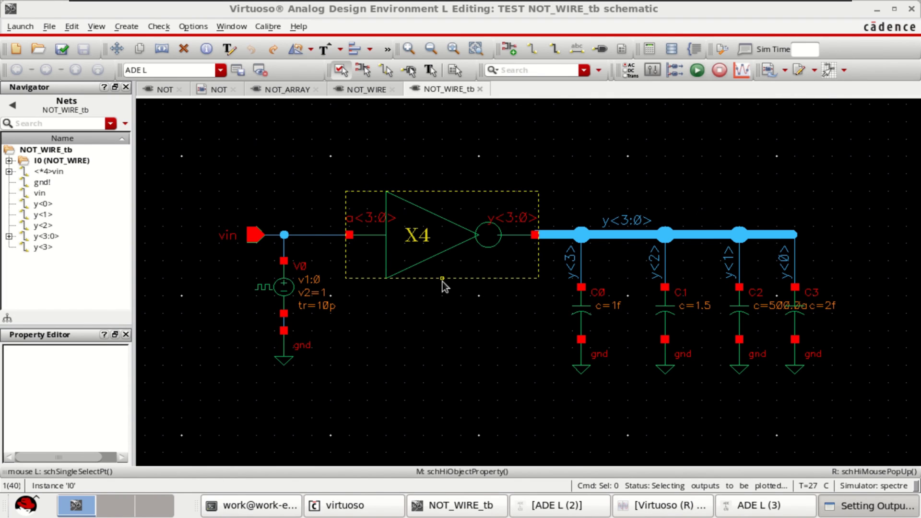
{"action": "left_click", "coordinate": [300, 239]}
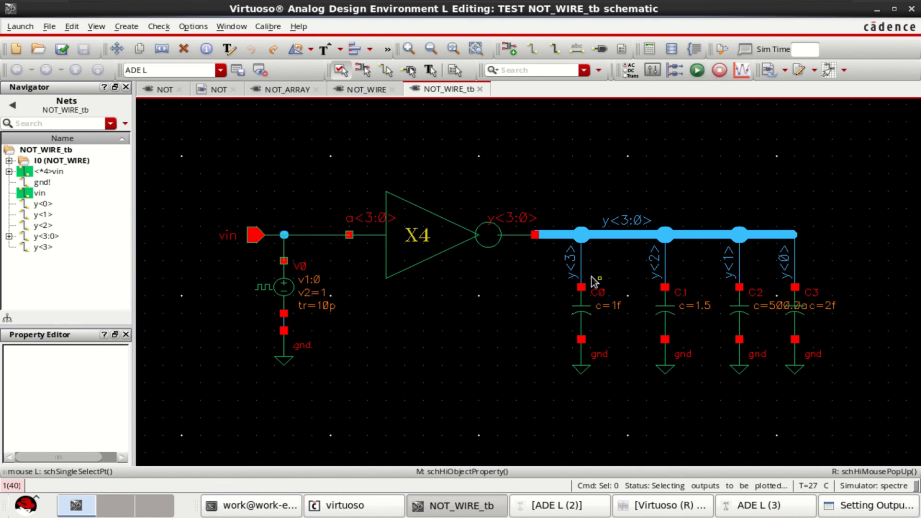
{"action": "left_click", "coordinate": [574, 274]}
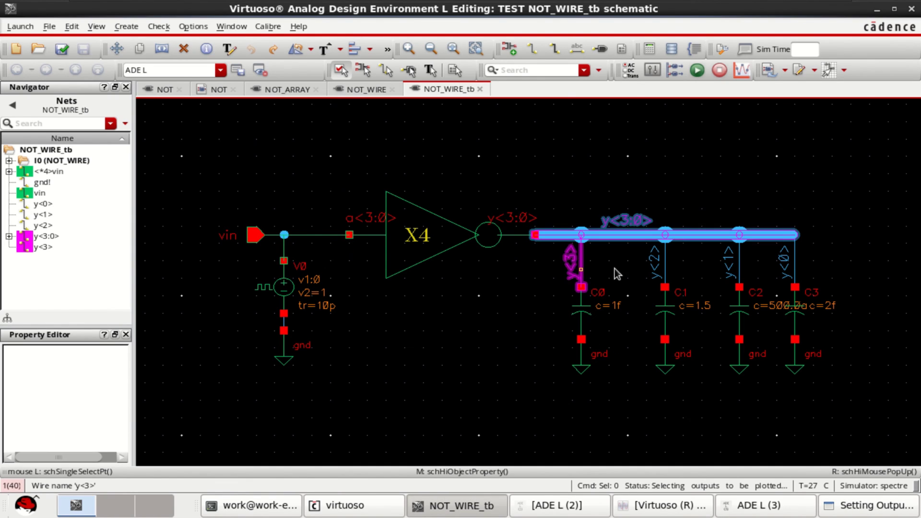
{"action": "left_click", "coordinate": [655, 267]}
{"action": "left_click", "coordinate": [728, 260]}
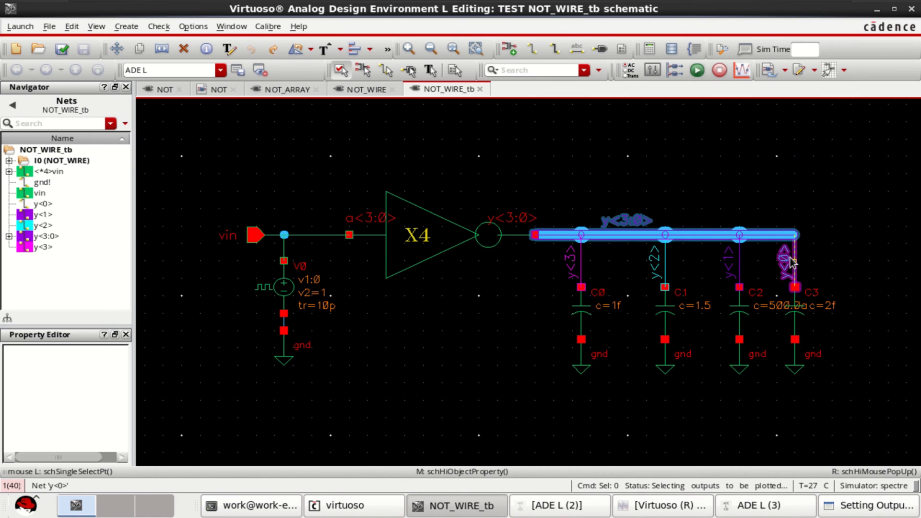
{"action": "left_click", "coordinate": [787, 262]}
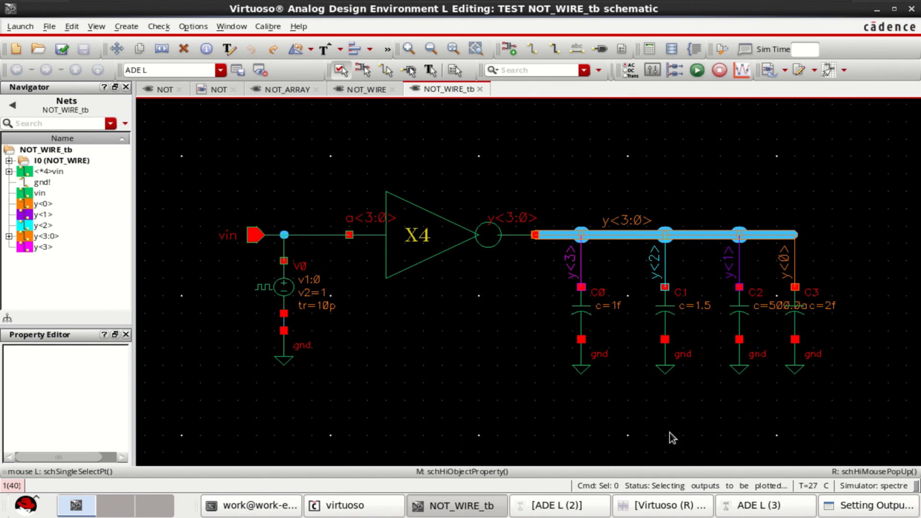
{"action": "left_click", "coordinate": [862, 510]}
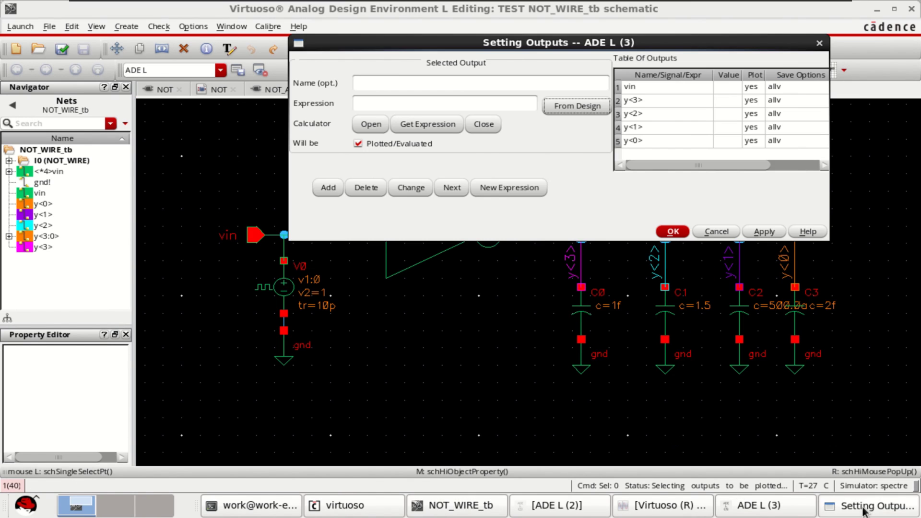
{"action": "left_click", "coordinate": [673, 232]}
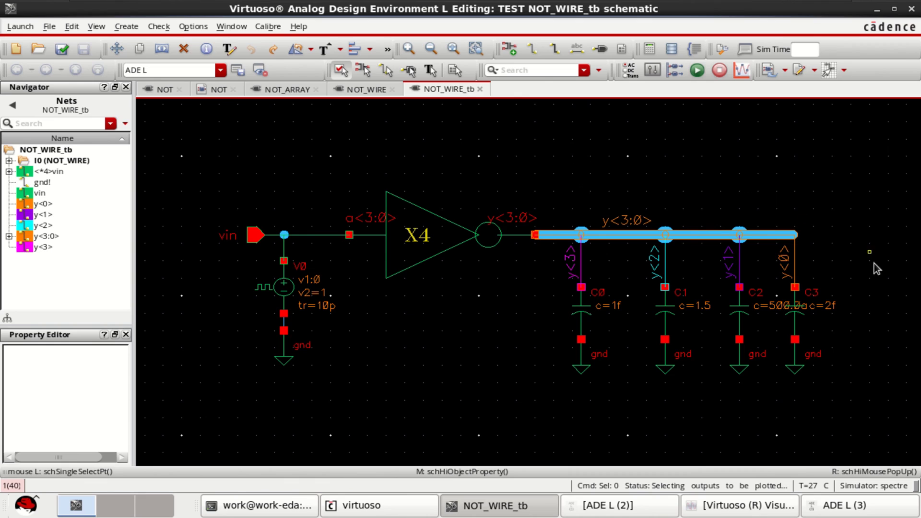
Add nfet14nm.sp and pfet14nm.sp as global model files in the ADE L model library setup.
{"action": "left_click", "coordinate": [844, 508]}
{"action": "left_click_drag", "start_coordinate": [523, 116], "coordinate": [539, 101]}
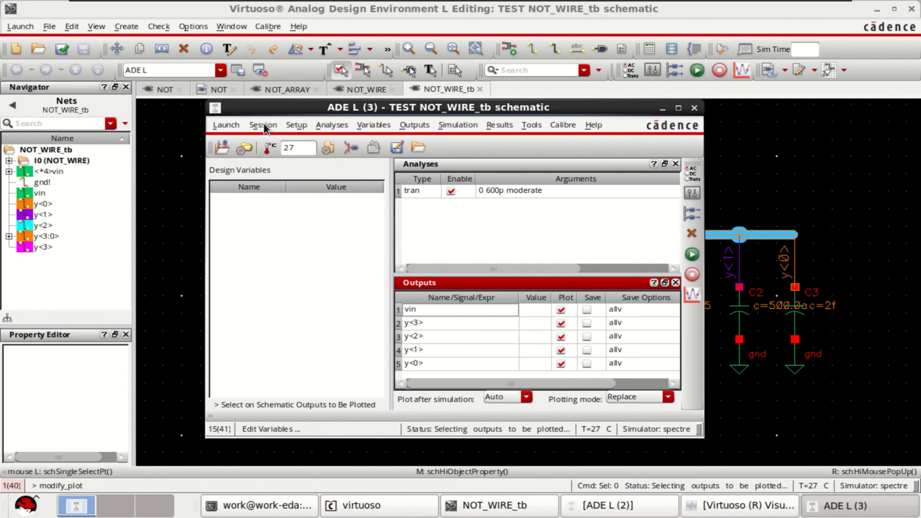
{"action": "left_click", "coordinate": [263, 124]}
{"action": "mouse_move", "coordinate": [285, 123]}
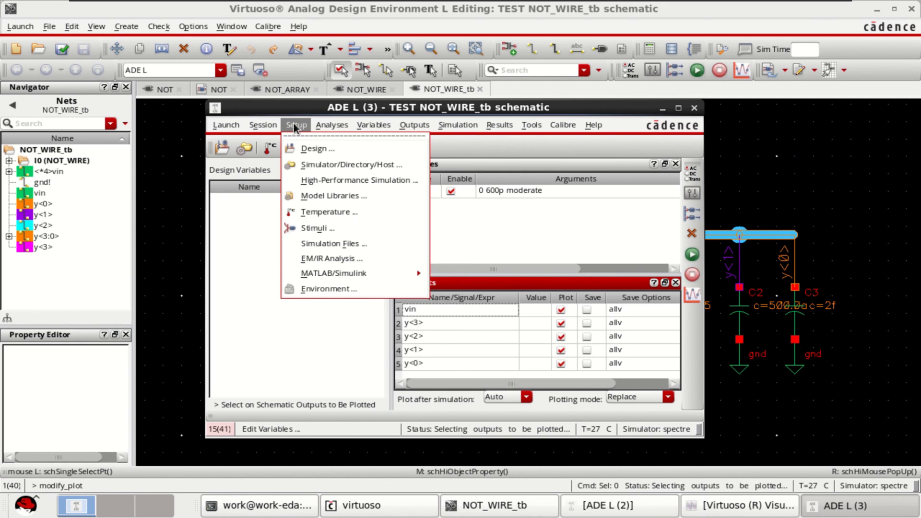
{"action": "left_click", "coordinate": [352, 195]}
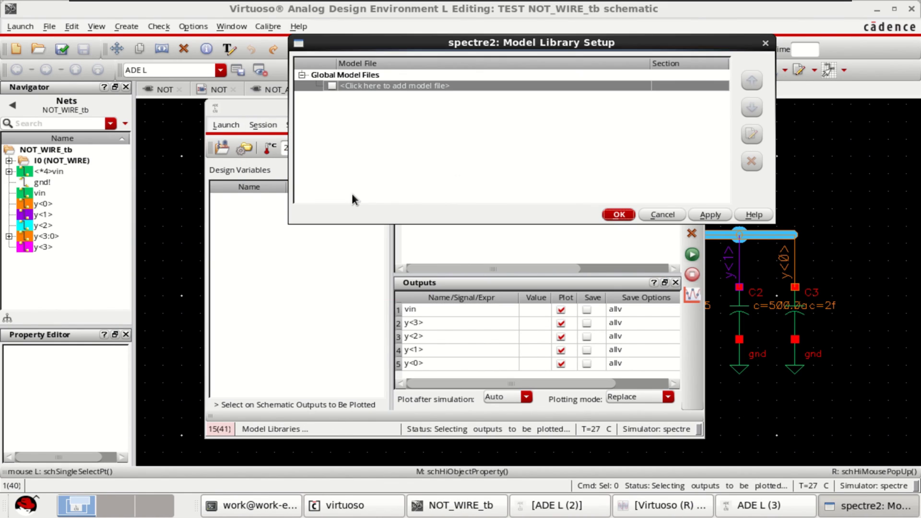
{"action": "left_click", "coordinate": [456, 87]}
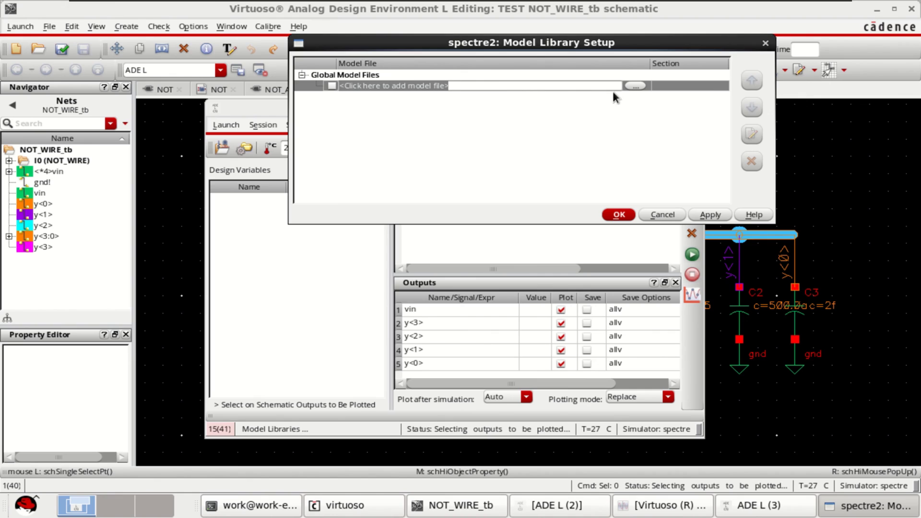
{"action": "left_click", "coordinate": [638, 87]}
{"action": "left_click", "coordinate": [429, 110]}
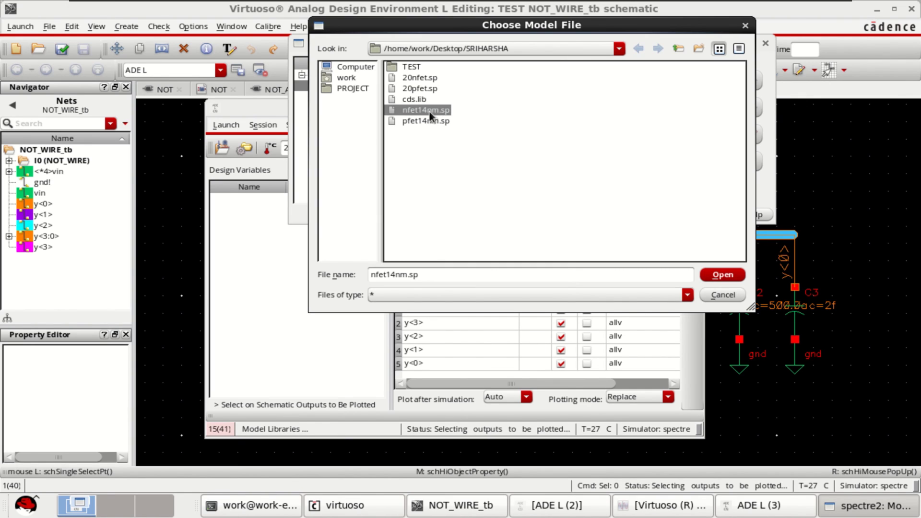
{"action": "left_click", "coordinate": [430, 121], "text": "shift"}
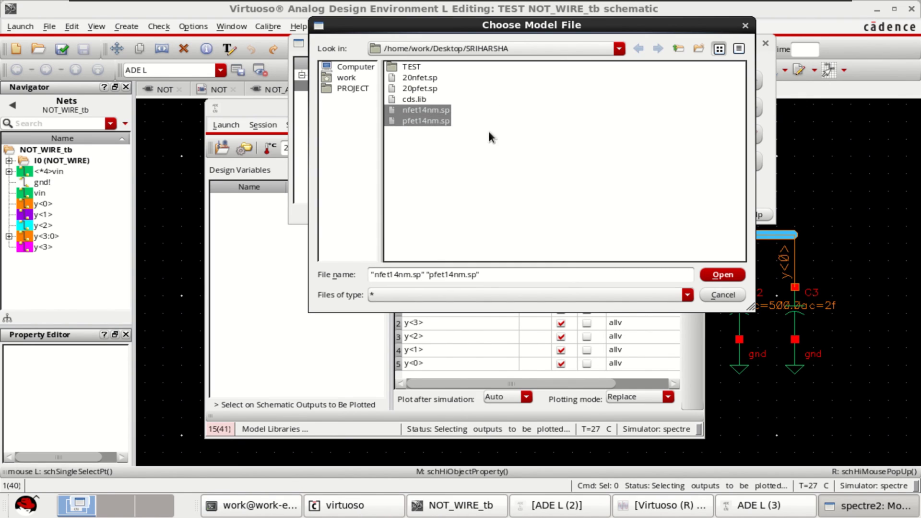
{"action": "left_click", "coordinate": [717, 274]}
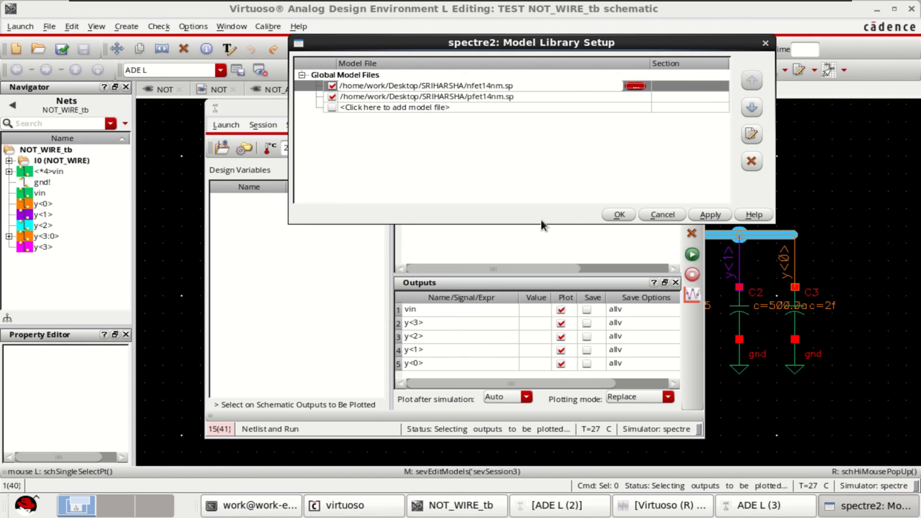
{"action": "left_click", "coordinate": [619, 215]}
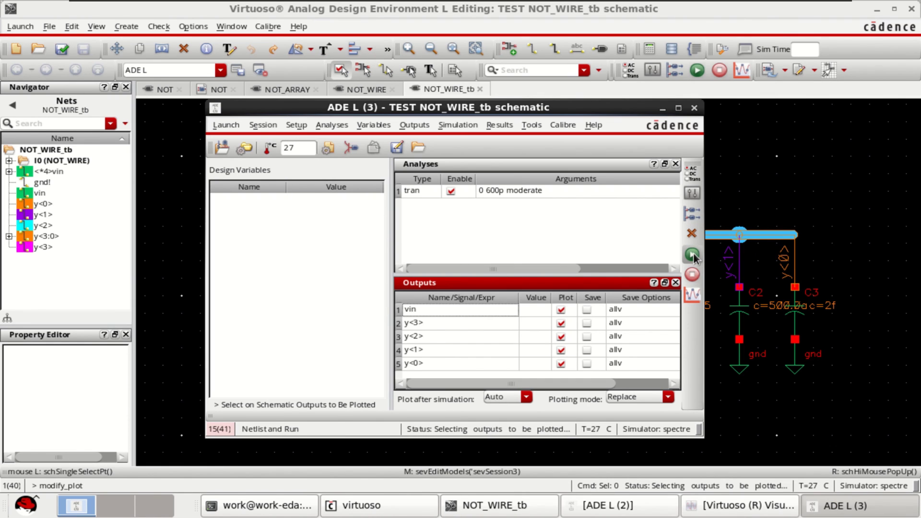
Netlist and run the simulation, and split the plotted waveforms into separate strips in the maximized graph window.
{"action": "left_click", "coordinate": [692, 255]}
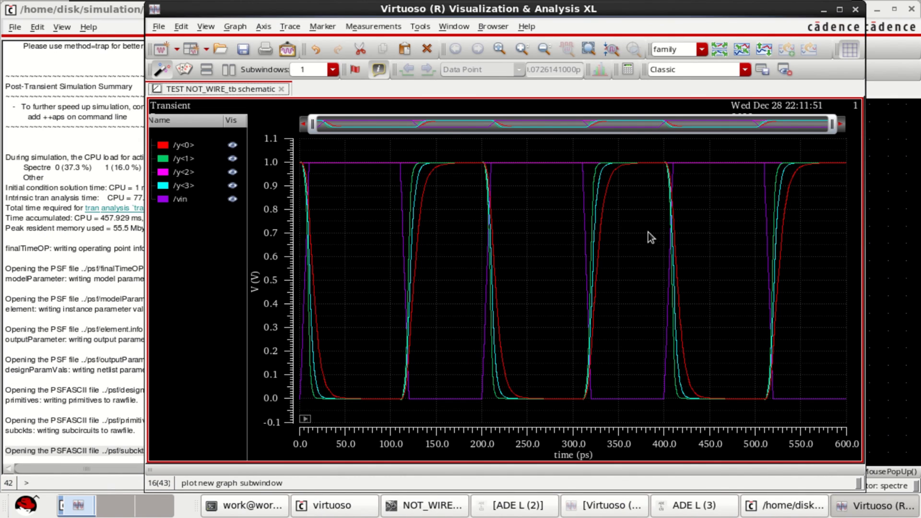
{"action": "left_click", "coordinate": [837, 9]}
{"action": "mouse_move", "coordinate": [535, 269]}
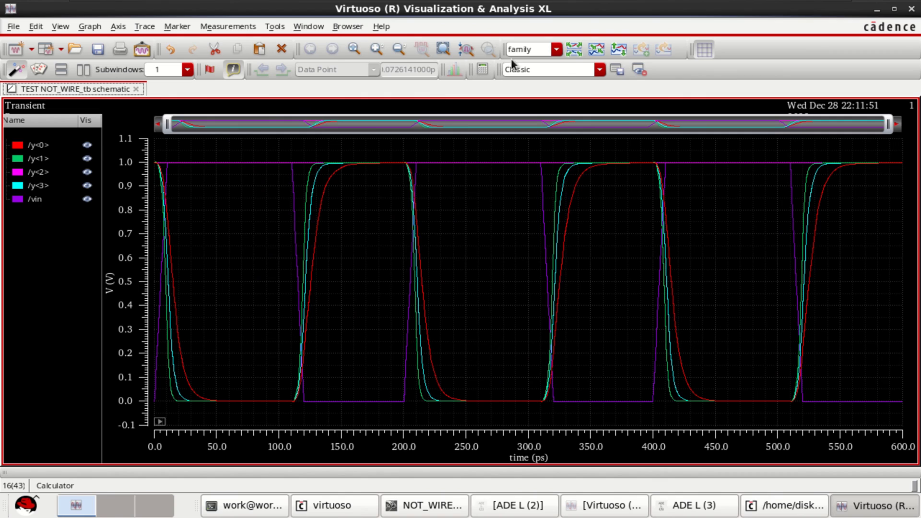
{"action": "left_click", "coordinate": [573, 50]}
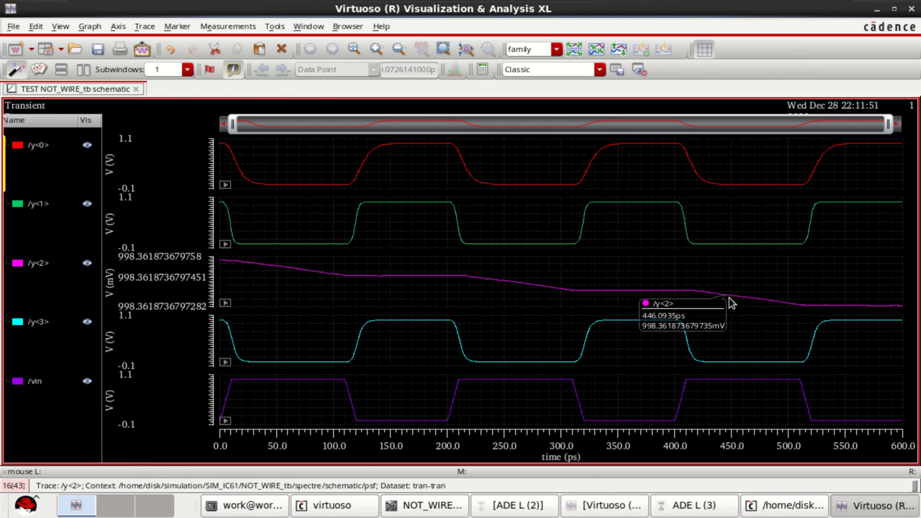
Compare the y<2>, y<3>, y<1> and vin traces, and close the simulation result windows.
{"action": "left_click", "coordinate": [34, 264]}
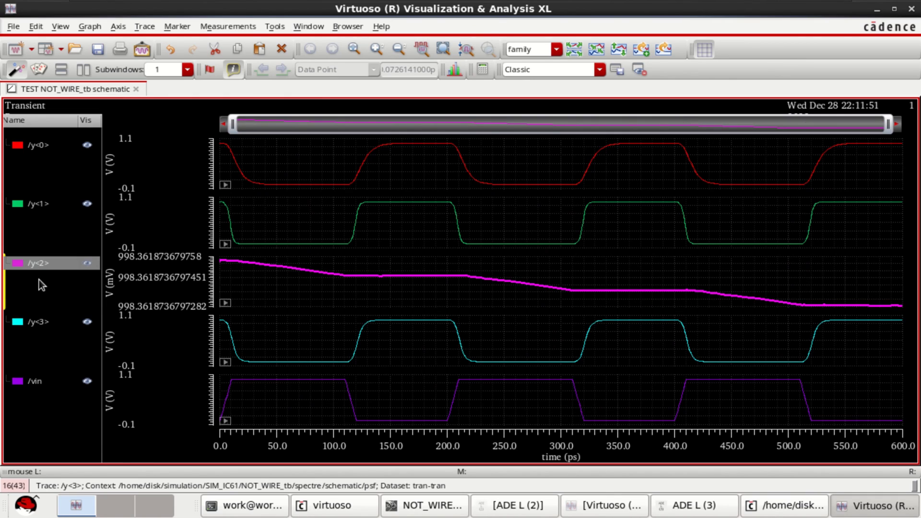
{"action": "left_click", "coordinate": [34, 326]}
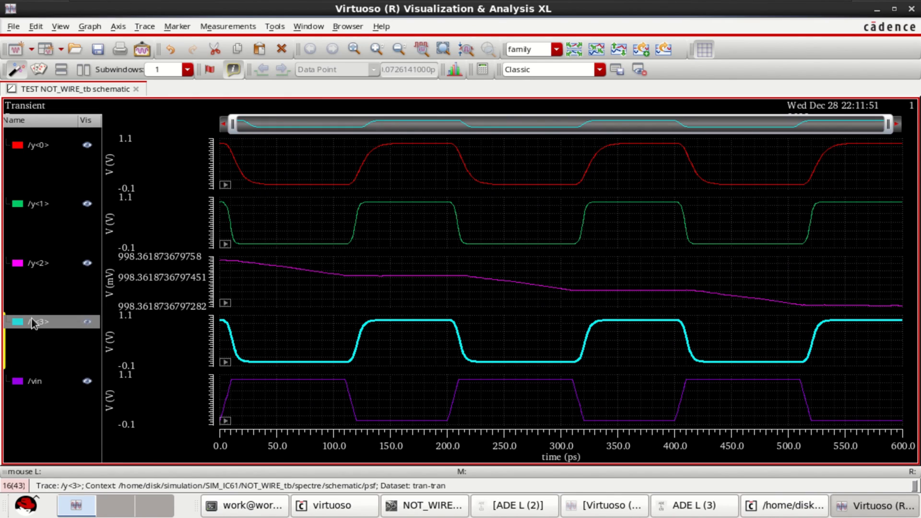
{"action": "left_click", "coordinate": [37, 265]}
{"action": "left_click", "coordinate": [34, 381]}
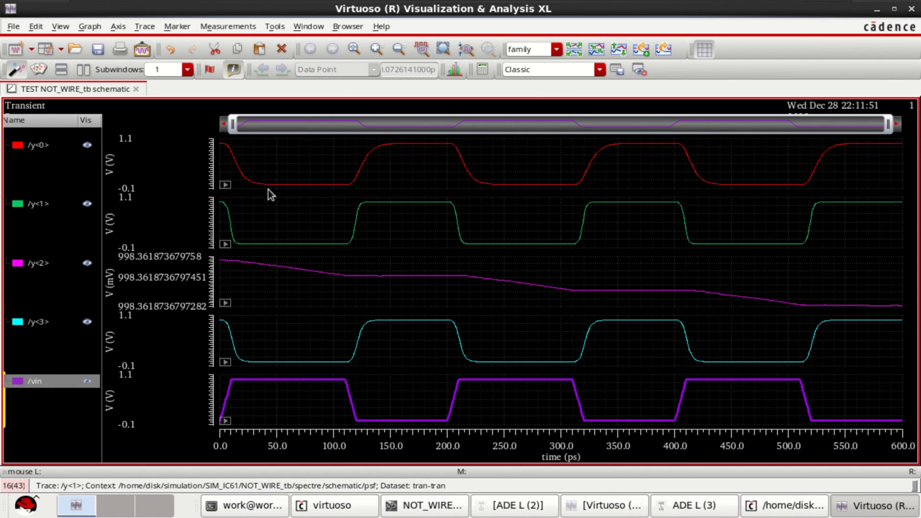
{"action": "mouse_move", "coordinate": [274, 240]}
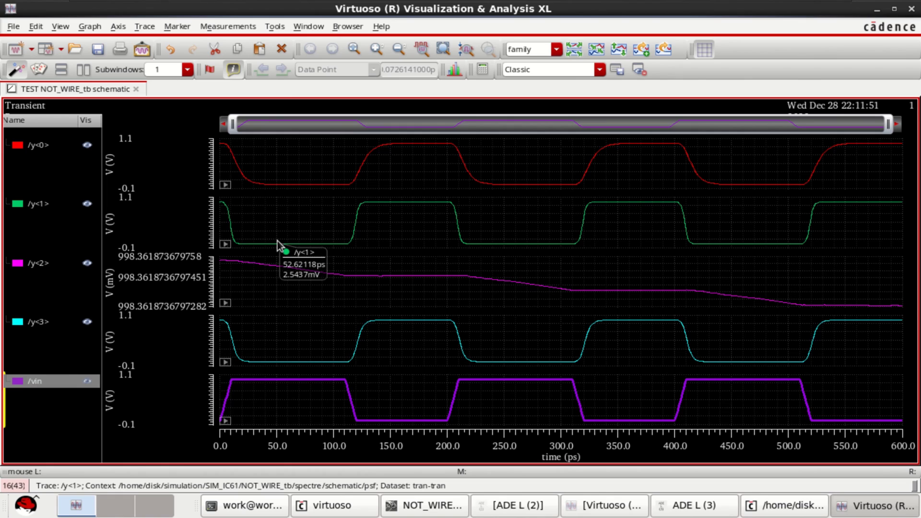
{"action": "mouse_move", "coordinate": [239, 383]}
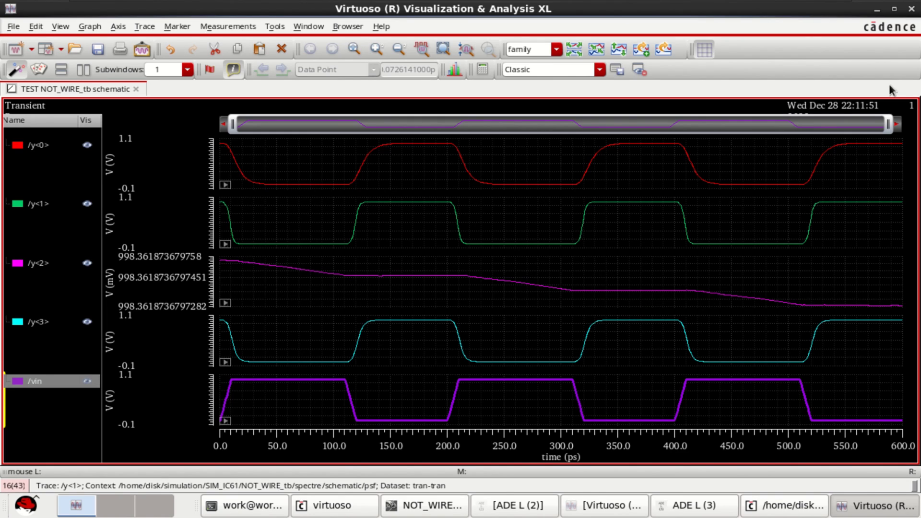
{"action": "left_click", "coordinate": [911, 9]}
{"action": "left_click", "coordinate": [366, 12]}
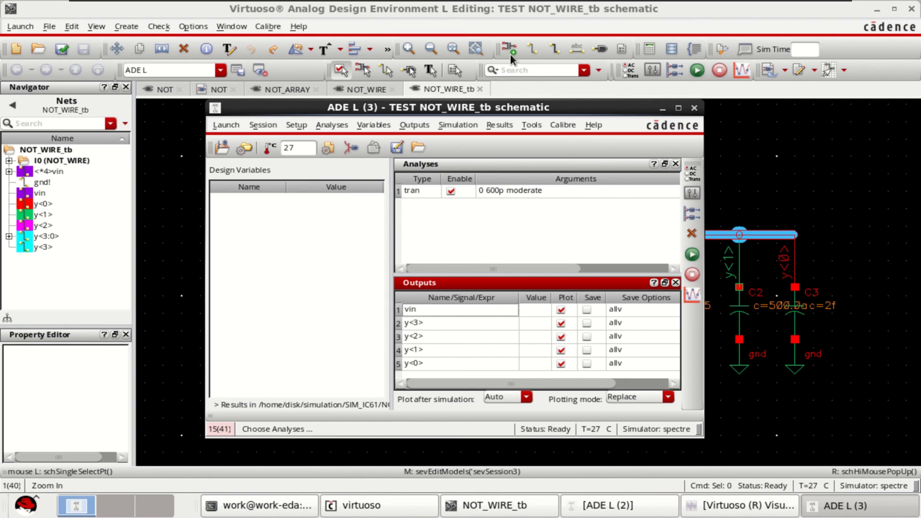
Return to the schematic, set the capacitance of C1 on the y<2> branch to 1.5 fF, and check and save.
{"action": "left_click", "coordinate": [663, 109]}
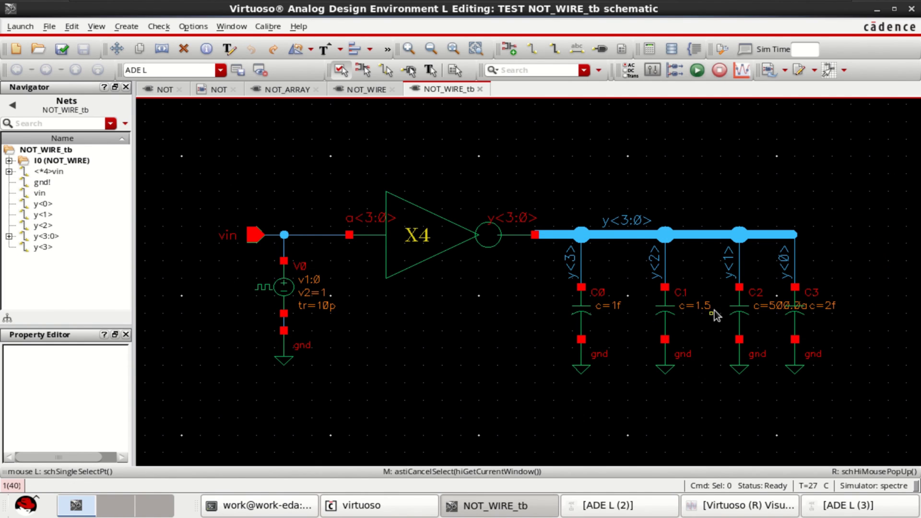
{"action": "left_click", "coordinate": [674, 307]}
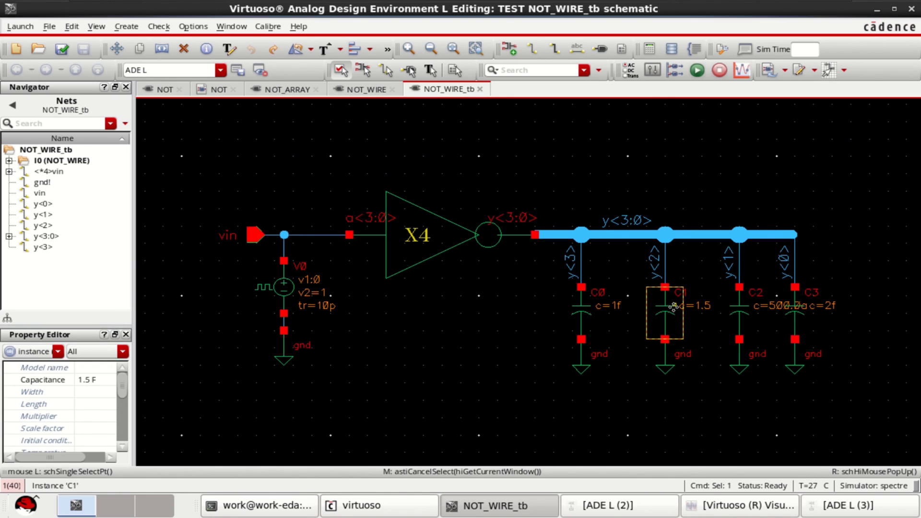
{"action": "key", "text": "q"}
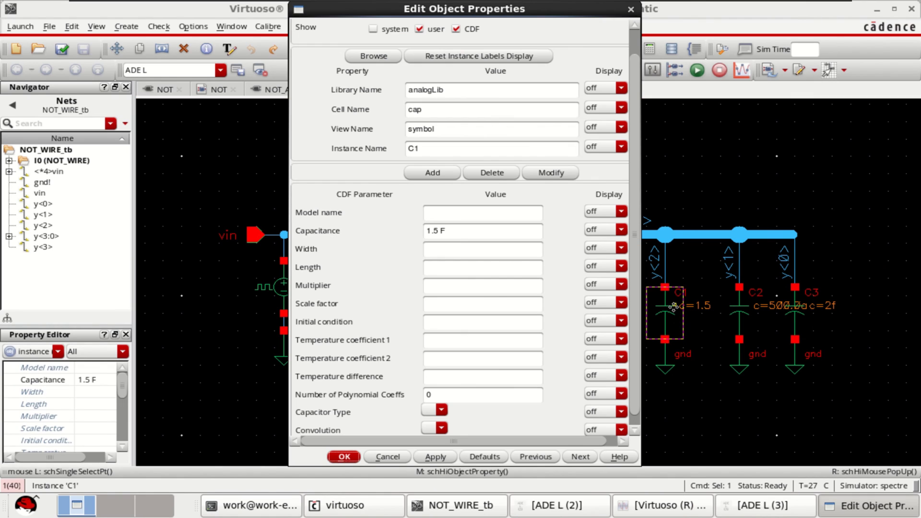
{"action": "left_click", "coordinate": [437, 231]}
{"action": "left_click", "coordinate": [344, 456]}
{"action": "left_click", "coordinate": [620, 140]}
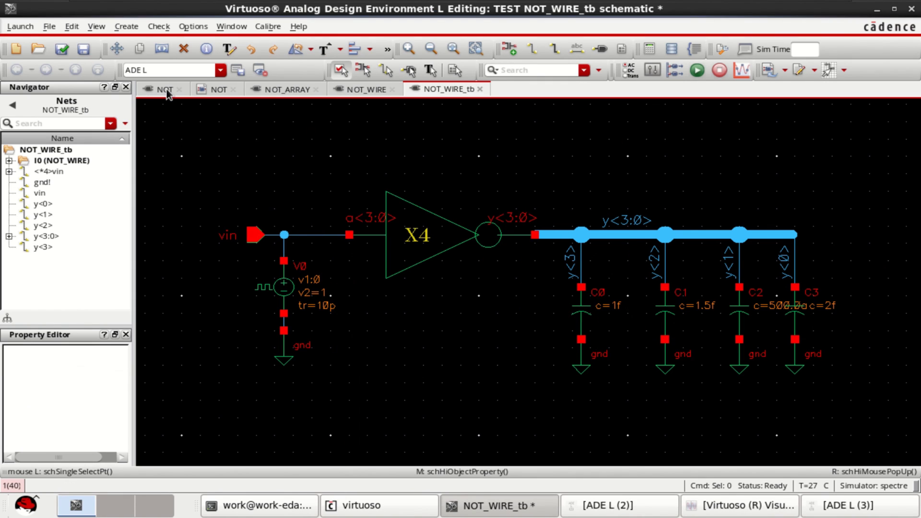
{"action": "left_click", "coordinate": [61, 49]}
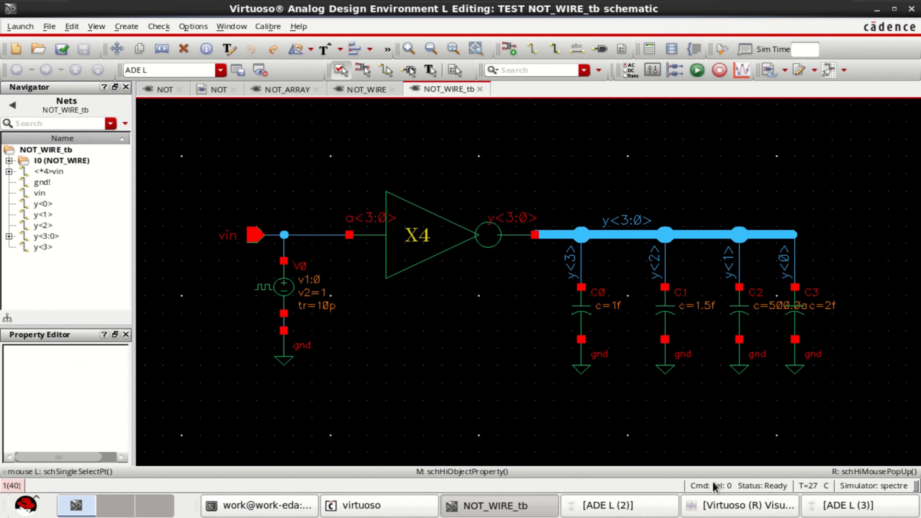
Return to the NOT_WIRE_tb ADE L session and rerun the transient simulation.
{"action": "left_click", "coordinate": [839, 505]}
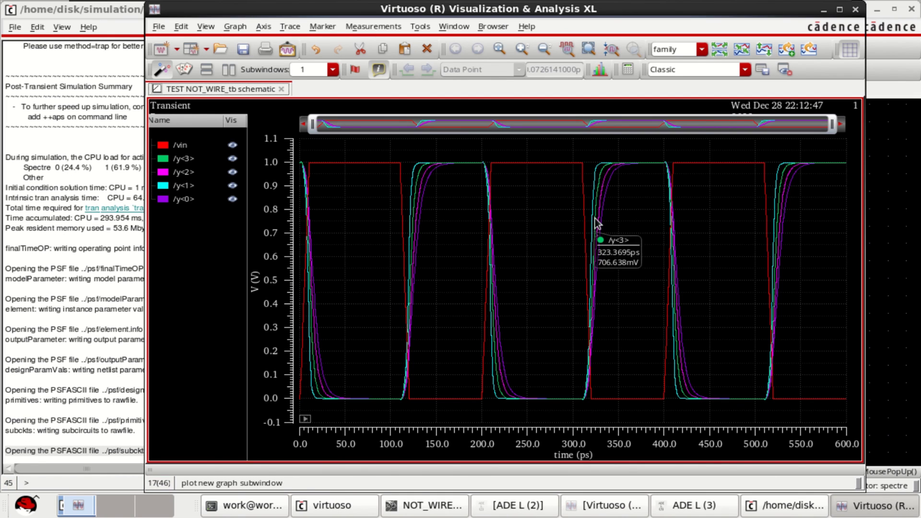
Maximize the graph window, split all traces into separate strips, and select the vin trace.
{"action": "left_click", "coordinate": [839, 10]}
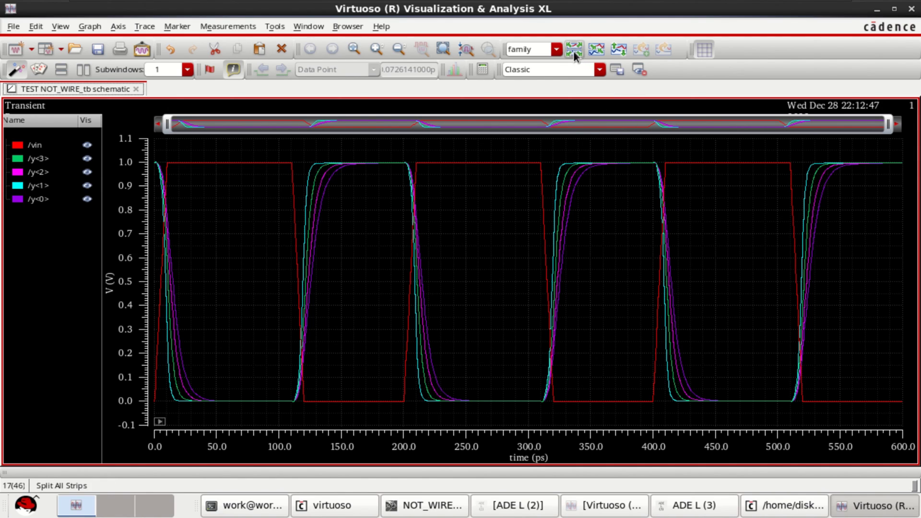
{"action": "mouse_move", "coordinate": [663, 321]}
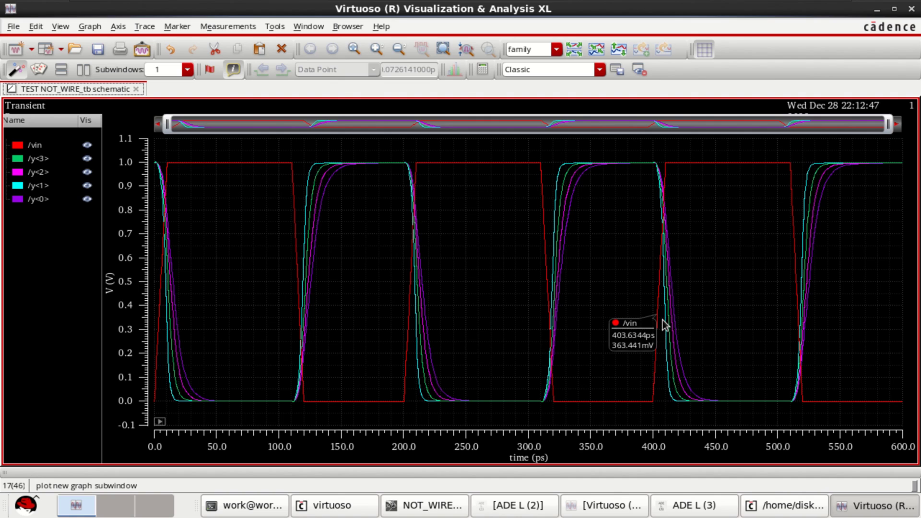
{"action": "left_click", "coordinate": [580, 51]}
{"action": "left_click", "coordinate": [29, 147]}
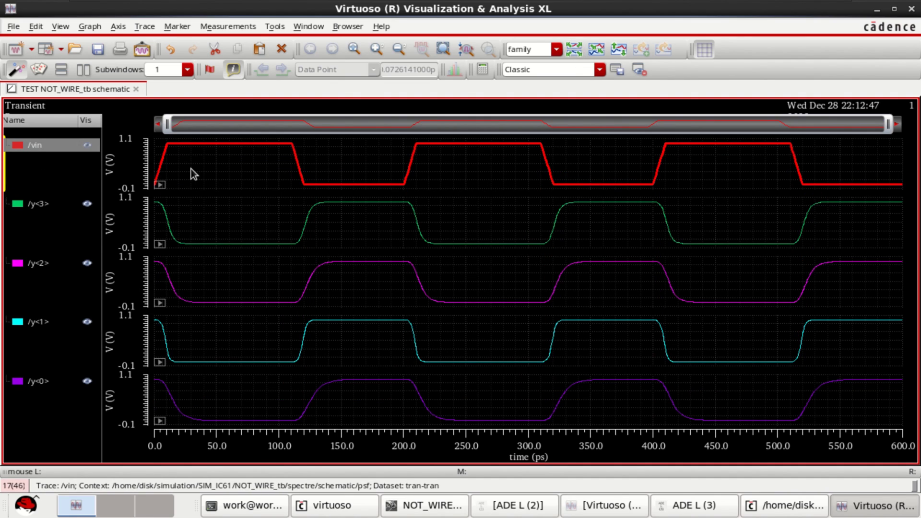
Place a vertical marker across all strips at 120 ps, where vin finishes falling, and compare the output voltages.
{"action": "mouse_move", "coordinate": [210, 420]}
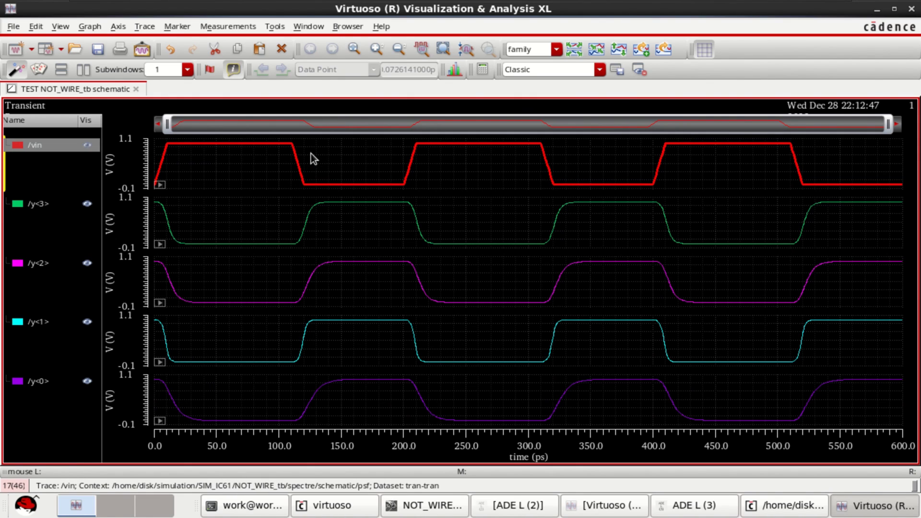
{"action": "key", "text": "v"}
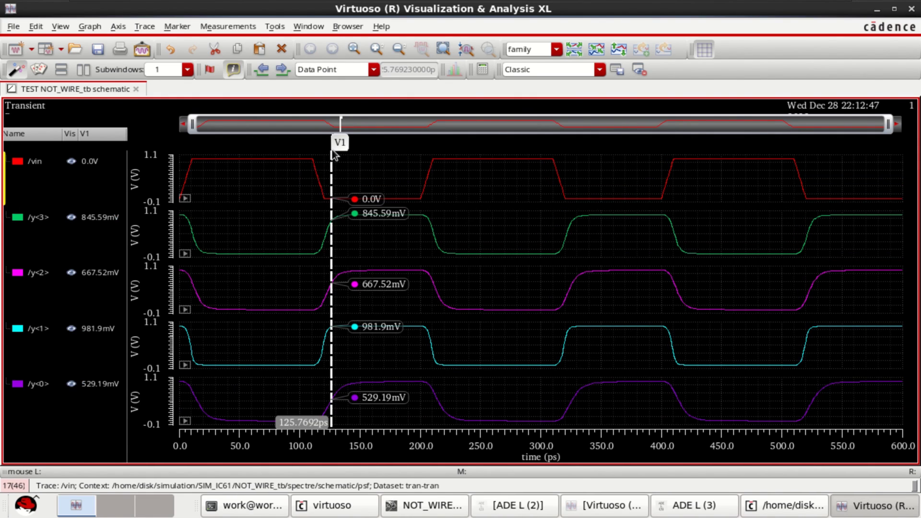
{"action": "left_click_drag", "start_coordinate": [331, 163], "coordinate": [325, 165]}
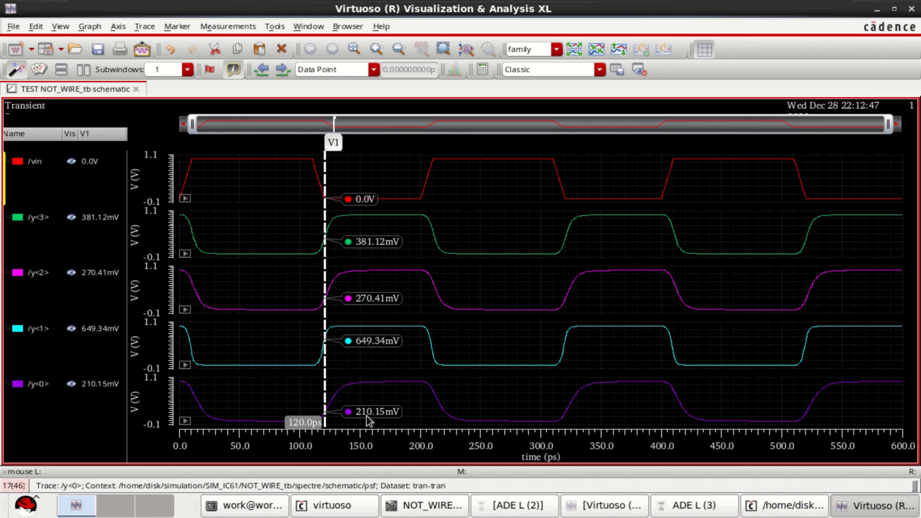
{"action": "mouse_move", "coordinate": [363, 218]}
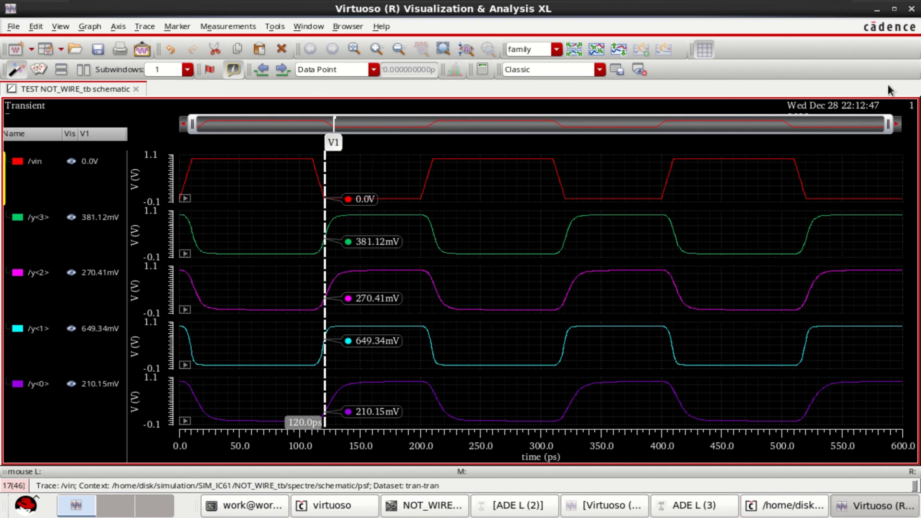
Close the waveform and simulation log windows, and cancel the save-state query to keep the ADE L session open.
{"action": "left_click", "coordinate": [911, 9]}
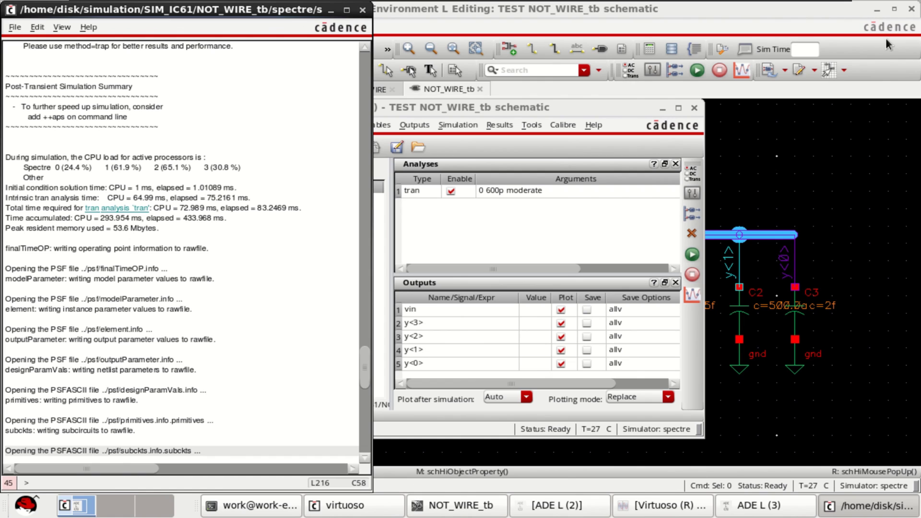
{"action": "left_click", "coordinate": [362, 10]}
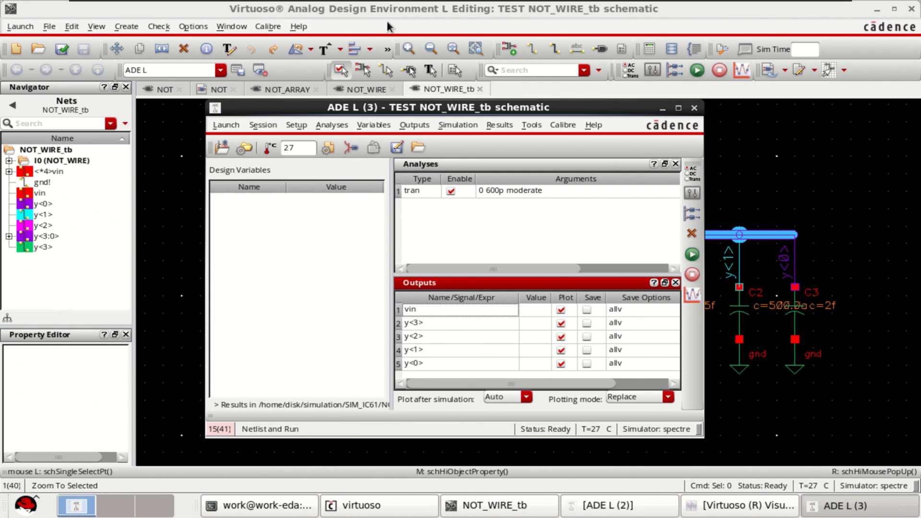
{"action": "left_click", "coordinate": [694, 109]}
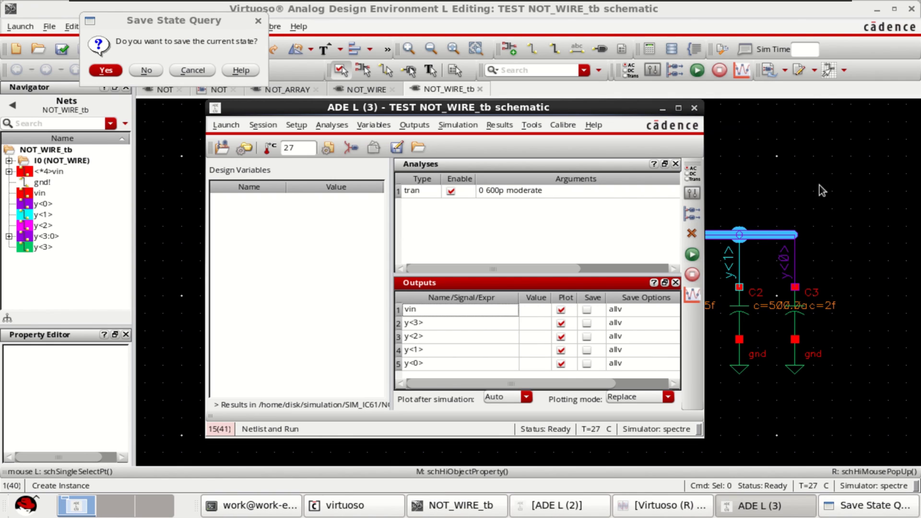
{"action": "left_click", "coordinate": [209, 72]}
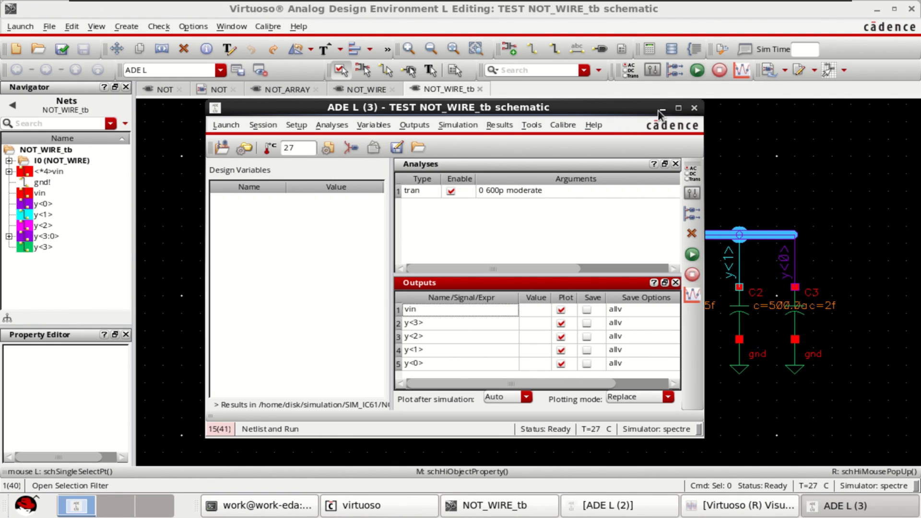